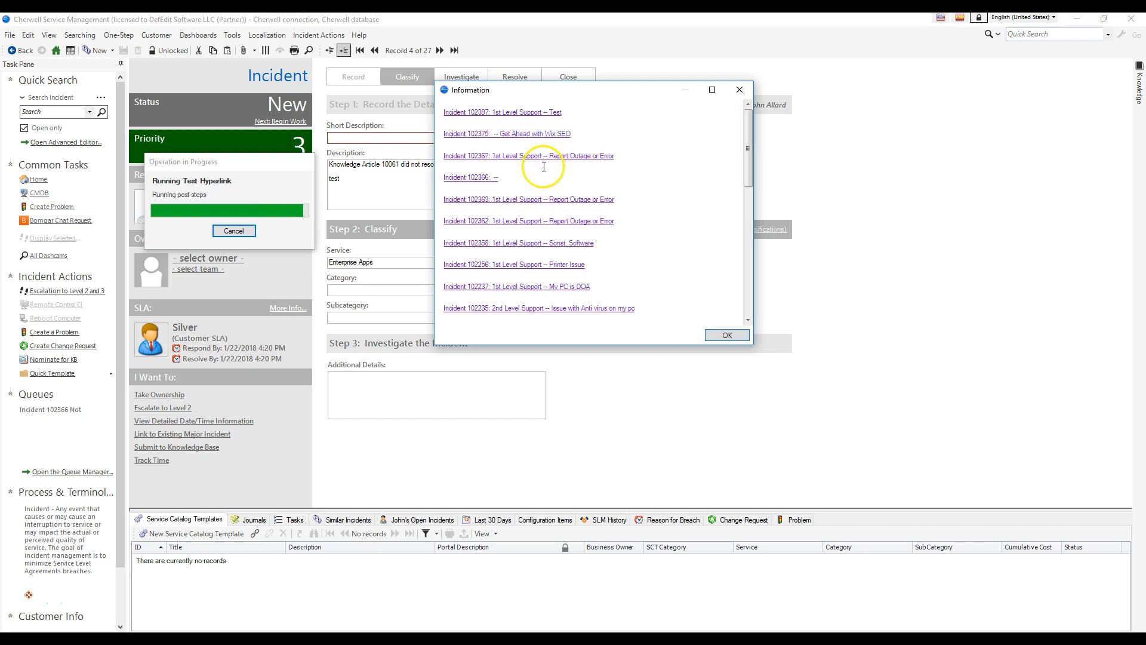
# Step: Look through the full list of incident hyperlinks in the Information window
pyautogui.moveTo(752, 166); pyautogui.dragTo(749, 198)
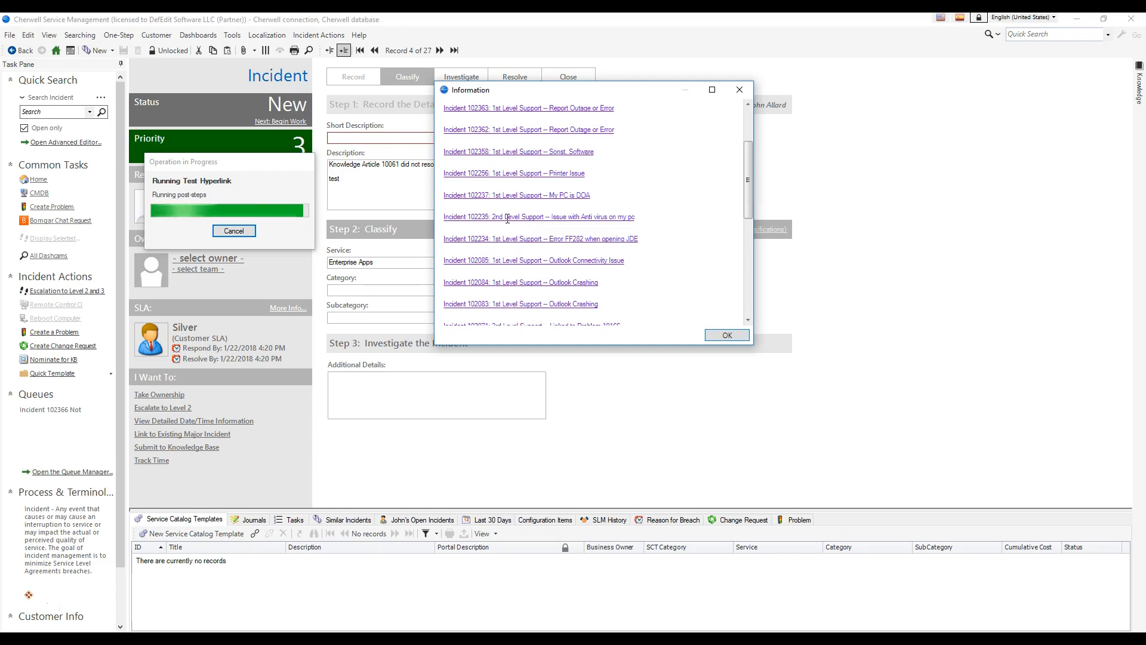
pyautogui.scroll(2, 507, 218)
pyautogui.click(457, 119)
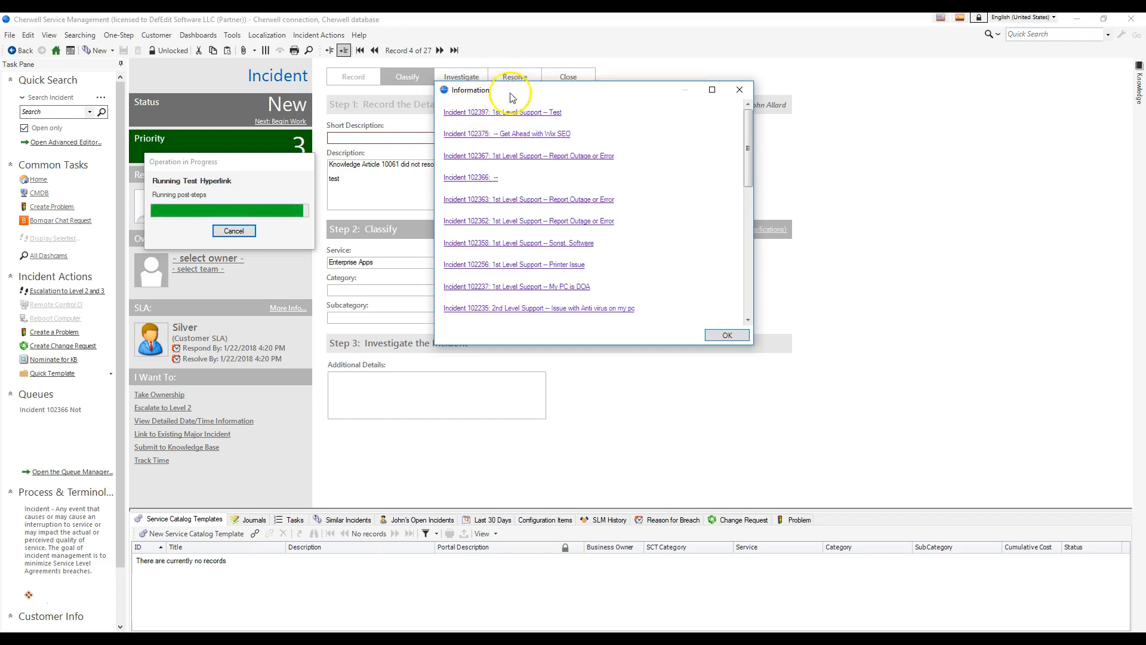
pyautogui.scroll(-10, 693, 199)
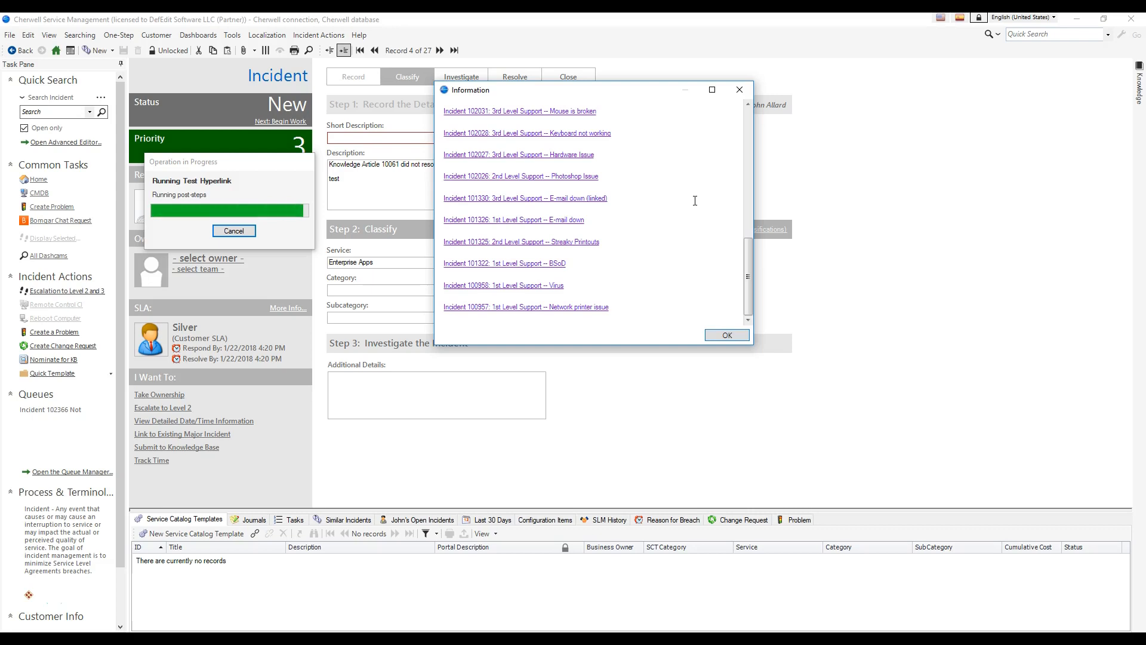
pyautogui.scroll(10, 677, 291)
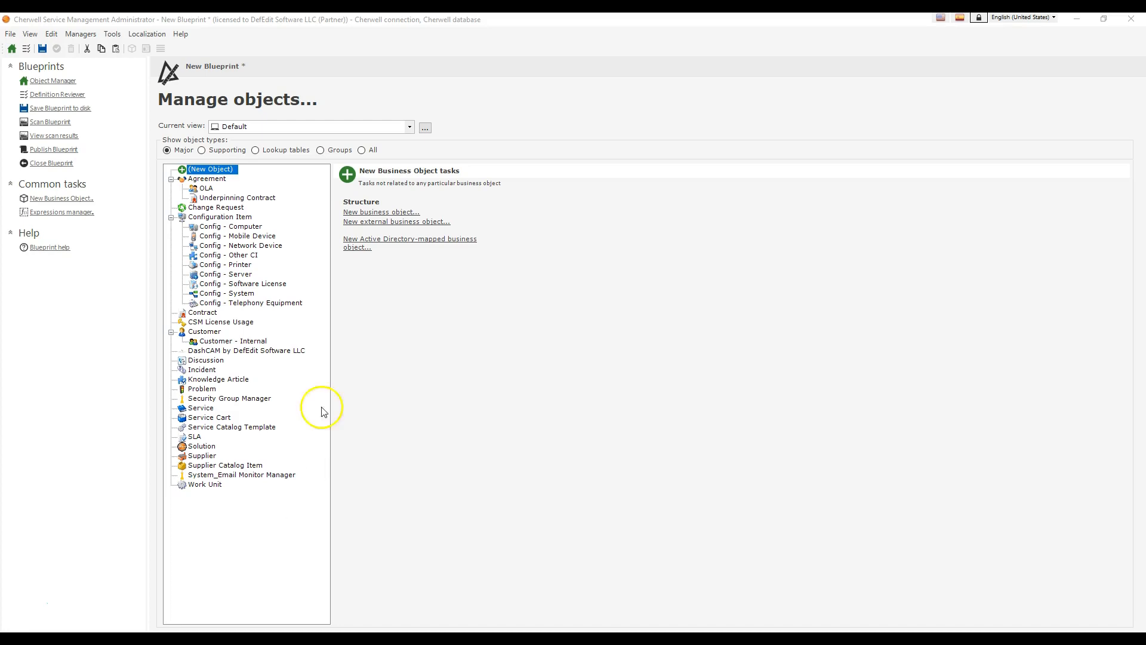
# Step: Open the Expressions Manager from the blueprint and set its association to Incident
pyautogui.click(80, 34)
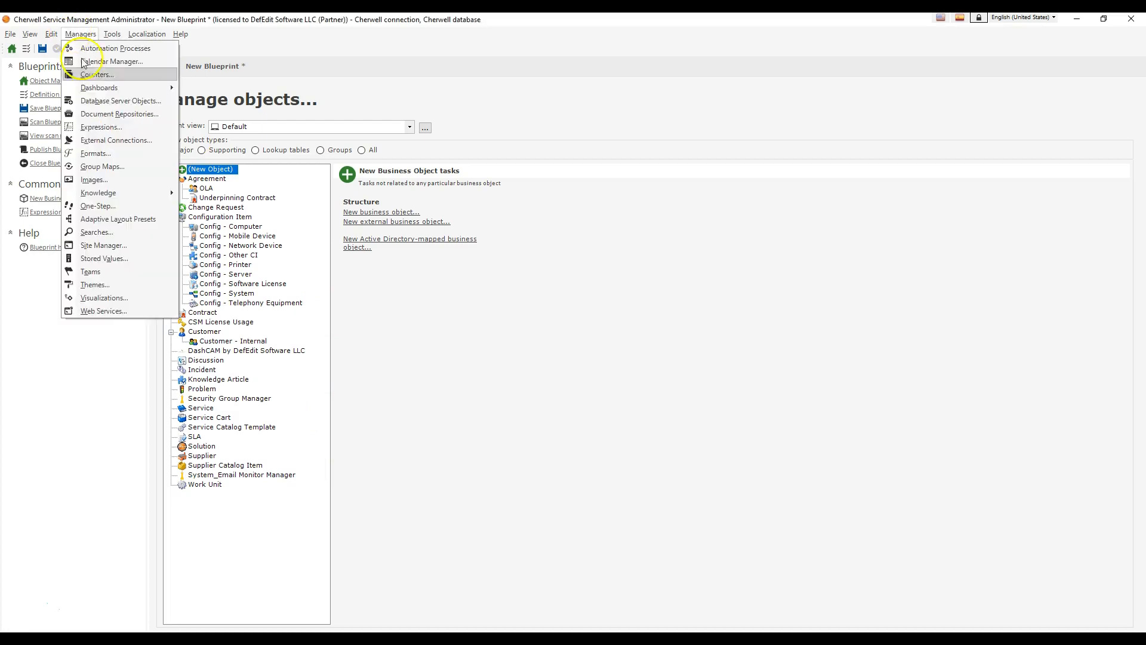
pyautogui.click(100, 127)
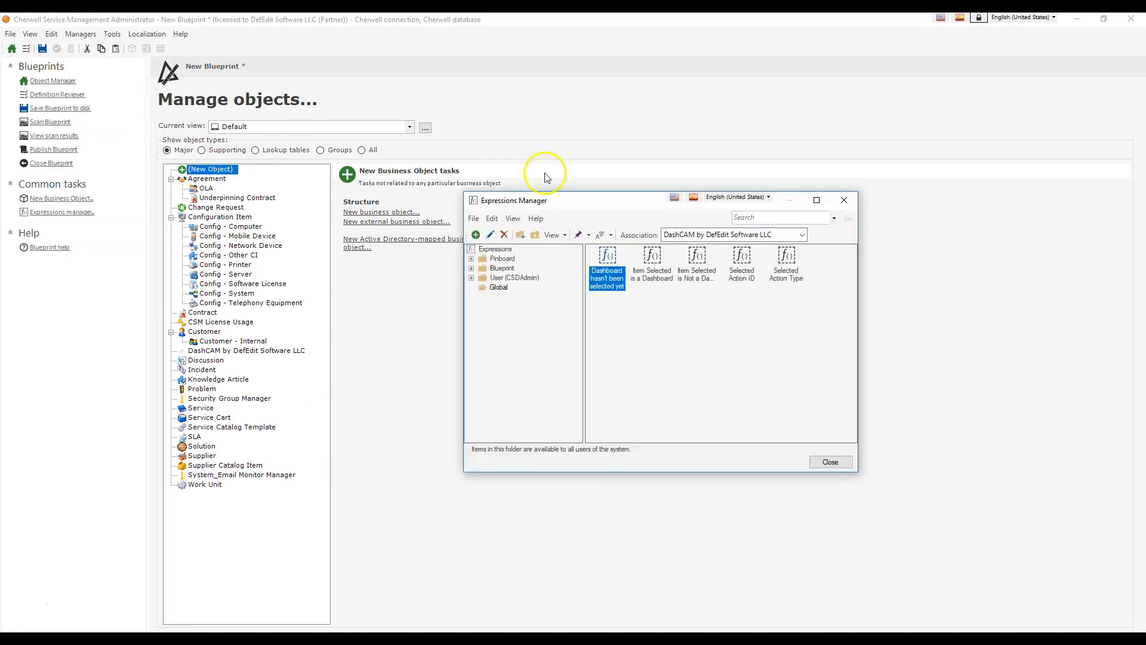
pyautogui.moveTo(630, 202); pyautogui.dragTo(485, 147)
pyautogui.click(624, 168)
pyautogui.scroll(-3, 545, 289)
pyautogui.scroll(3, 547, 290)
pyautogui.scroll(2, 547, 285)
pyautogui.click(525, 258)
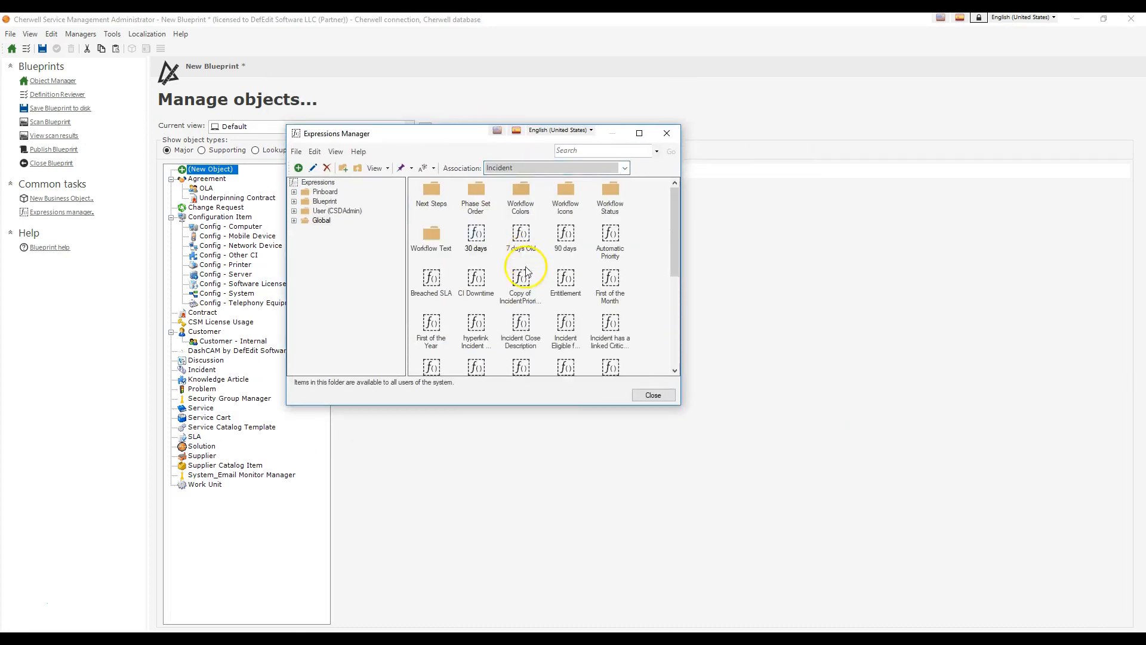
# Step: Create a folder named "Link Expressions" under the Global expressions and open it
pyautogui.doubleClick(321, 222)
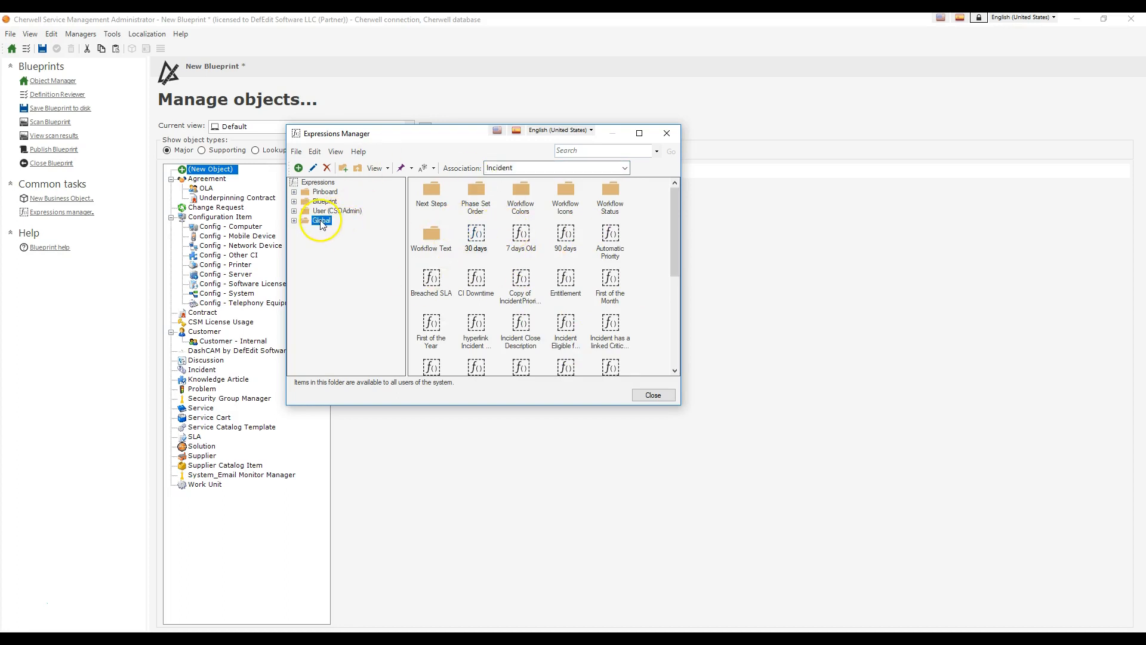
pyautogui.rightClick(637, 213)
pyautogui.click(672, 261)
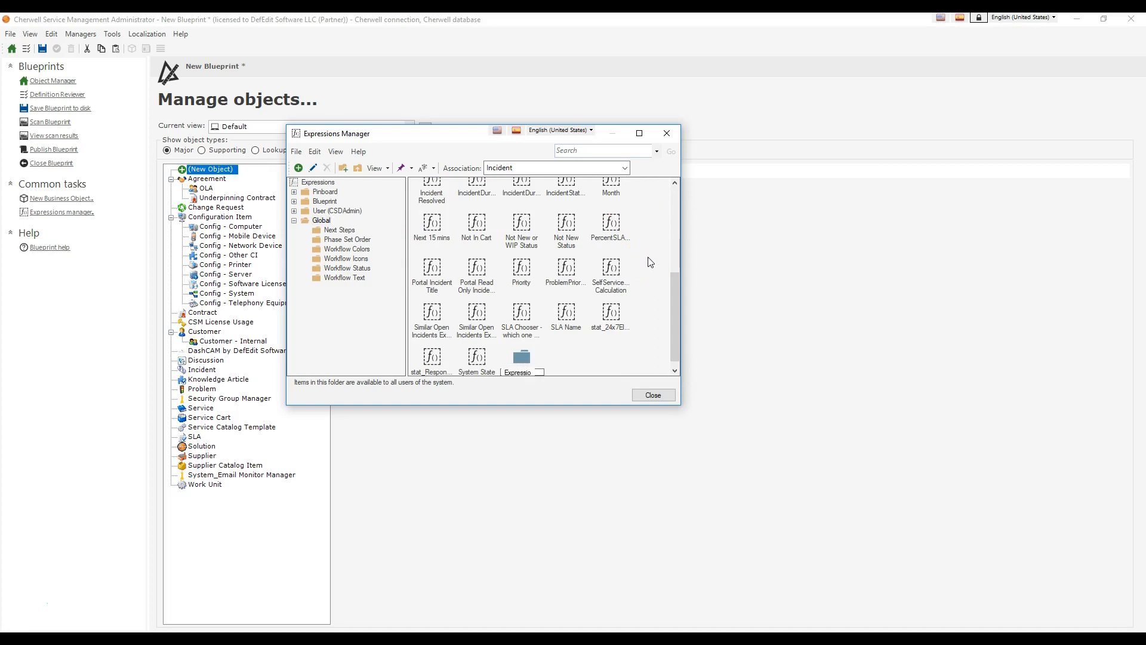
pyautogui.write('Link Expressions')
pyautogui.press('Return')
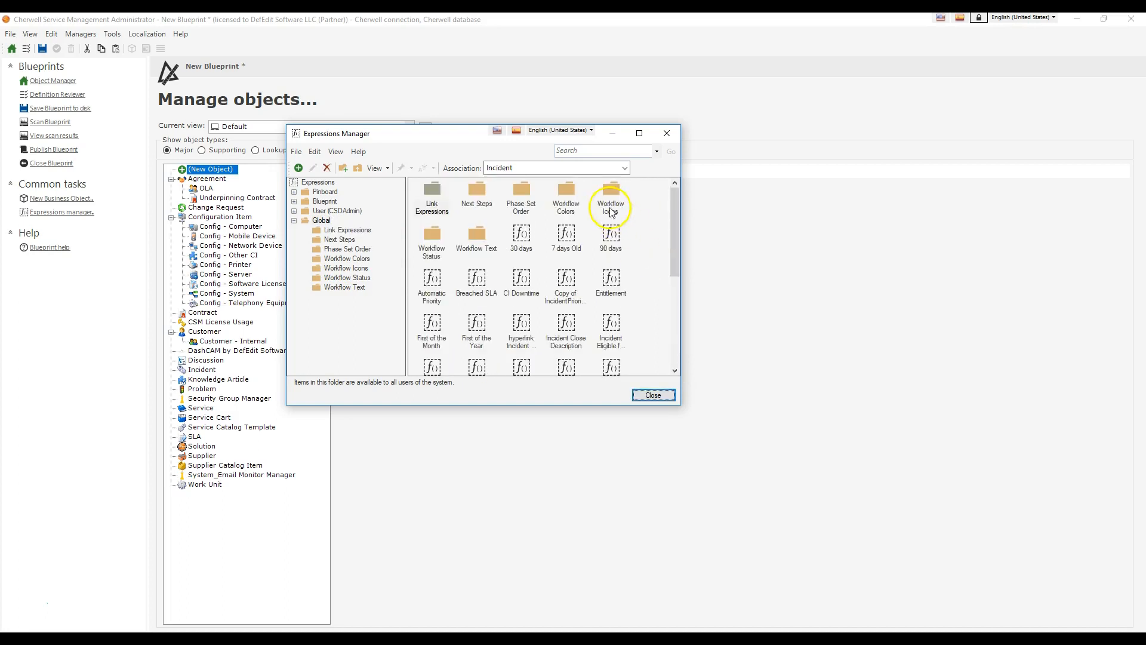
pyautogui.doubleClick(432, 192)
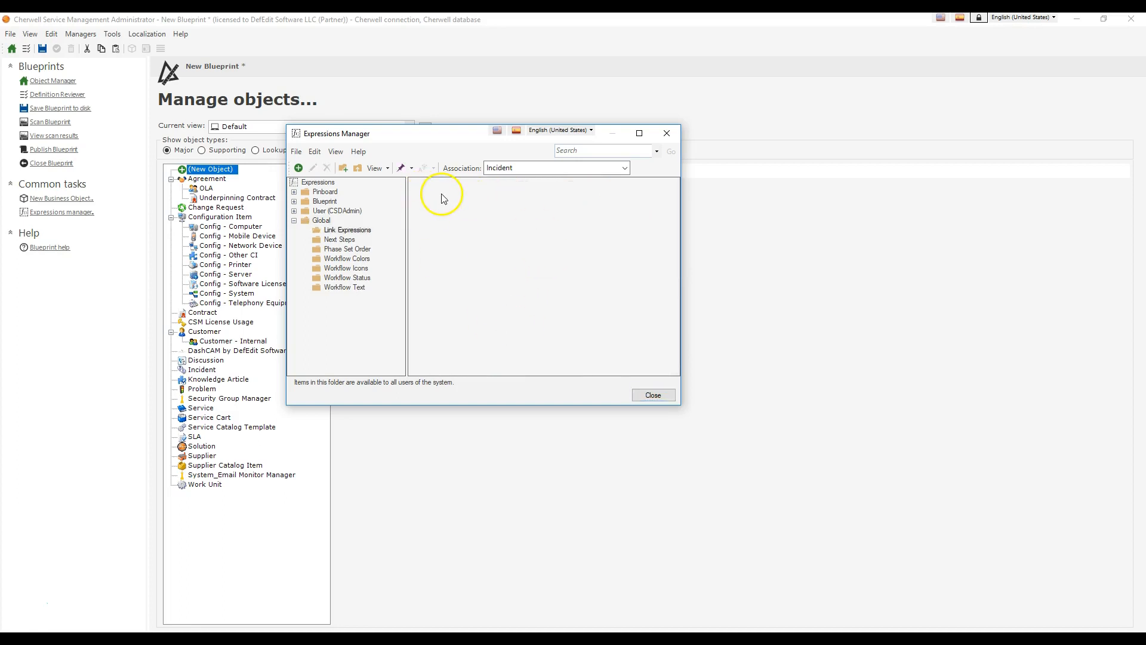
# Step: Show the Global expressions as a detailed list, enlarging the manager window and widening the Name column
pyautogui.click(320, 221)
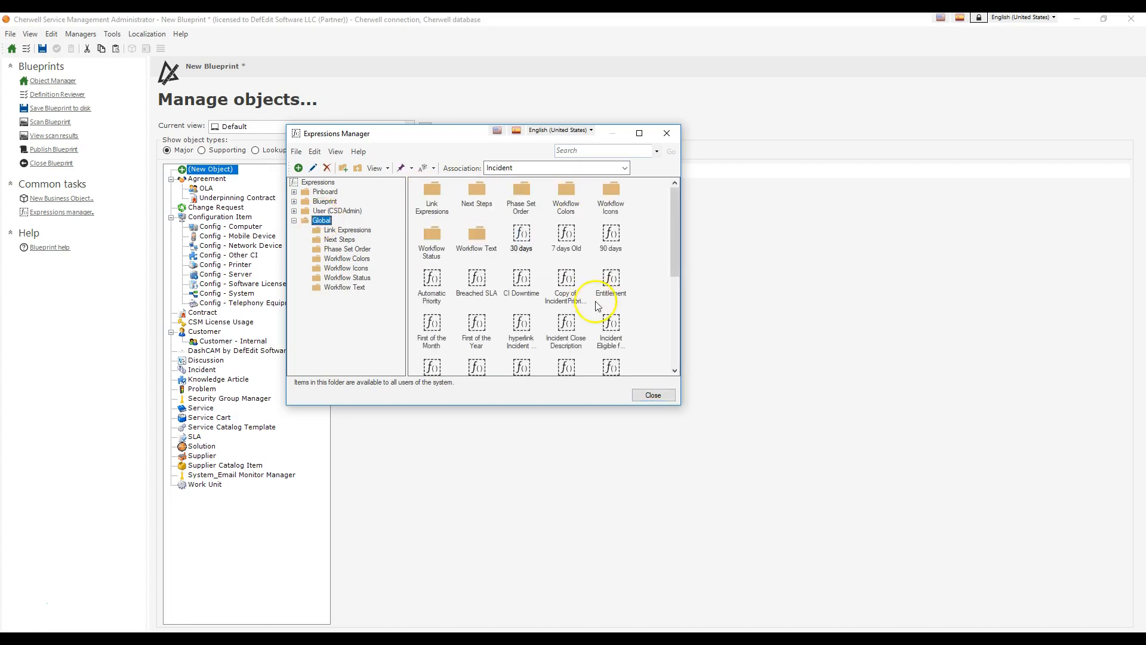
pyautogui.click(386, 168)
pyautogui.click(389, 218)
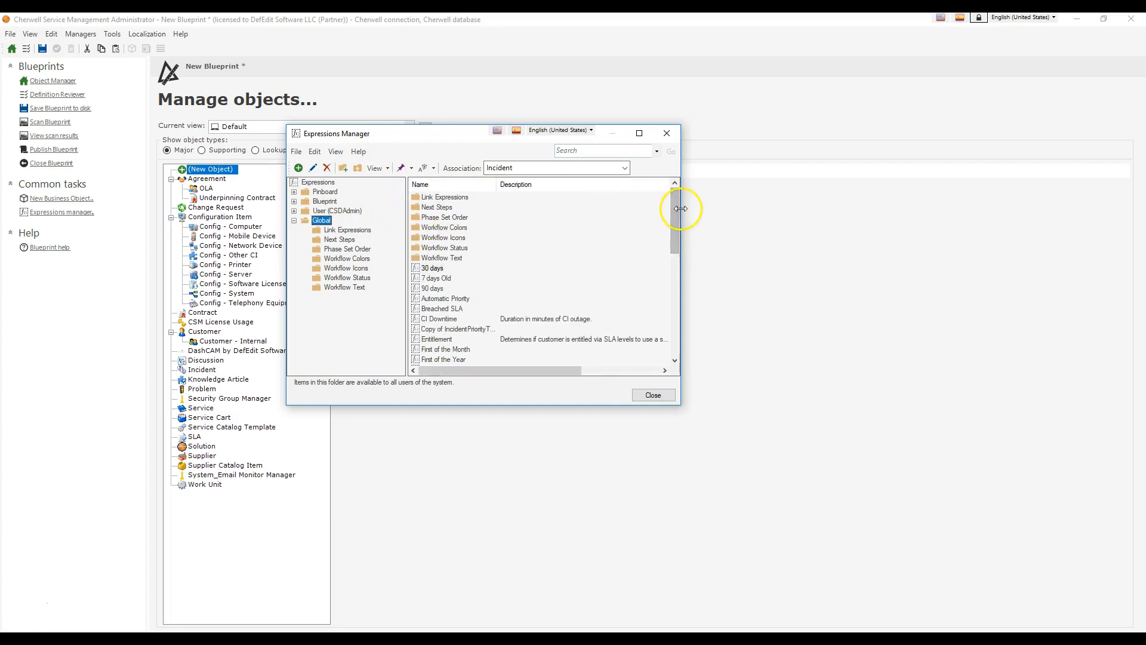
pyautogui.moveTo(681, 209); pyautogui.dragTo(1030, 230)
pyautogui.moveTo(736, 408); pyautogui.dragTo(761, 576)
pyautogui.moveTo(498, 186); pyautogui.dragTo(630, 186)
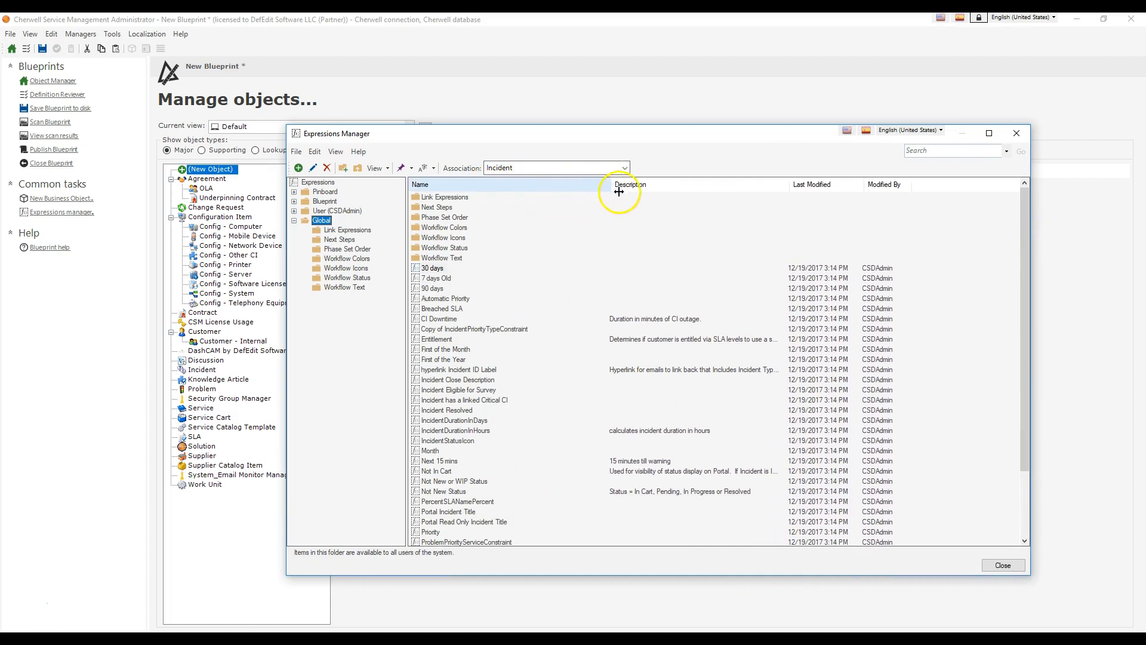
pyautogui.scroll(-3, 558, 289)
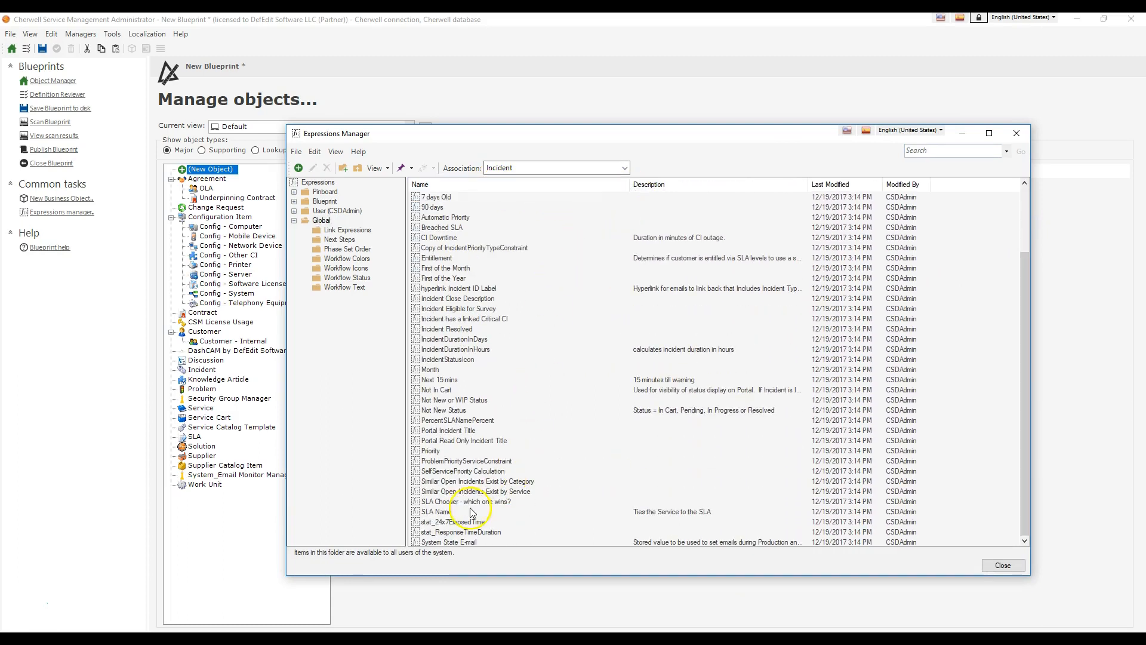
# Step: Copy the "Hyperlink to Cherwell Rich Client" expression from the Blueprint folder into Global > Link Expressions
pyautogui.click(325, 202)
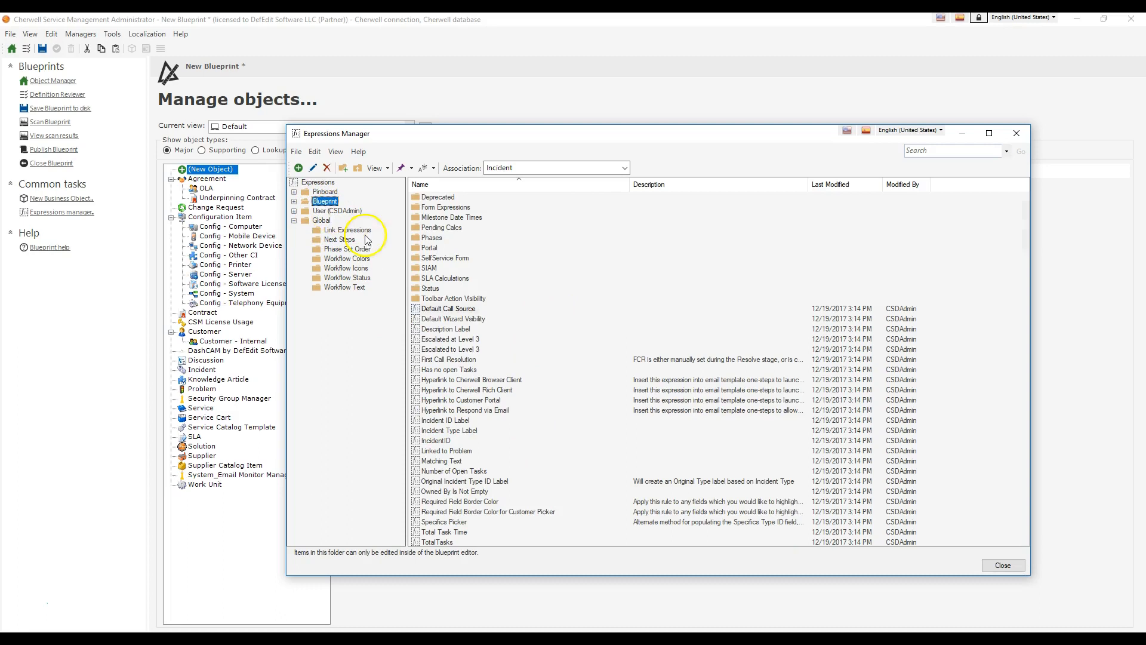
pyautogui.rightClick(462, 390)
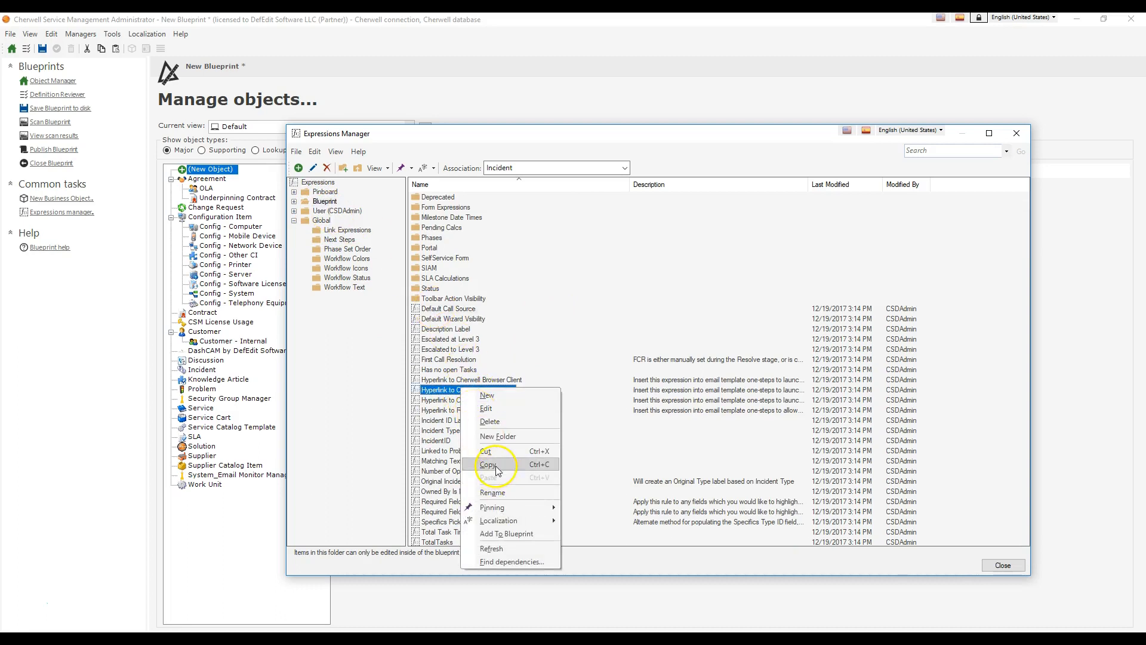
pyautogui.press('Escape')
pyautogui.click(342, 230)
pyautogui.rightClick(488, 245)
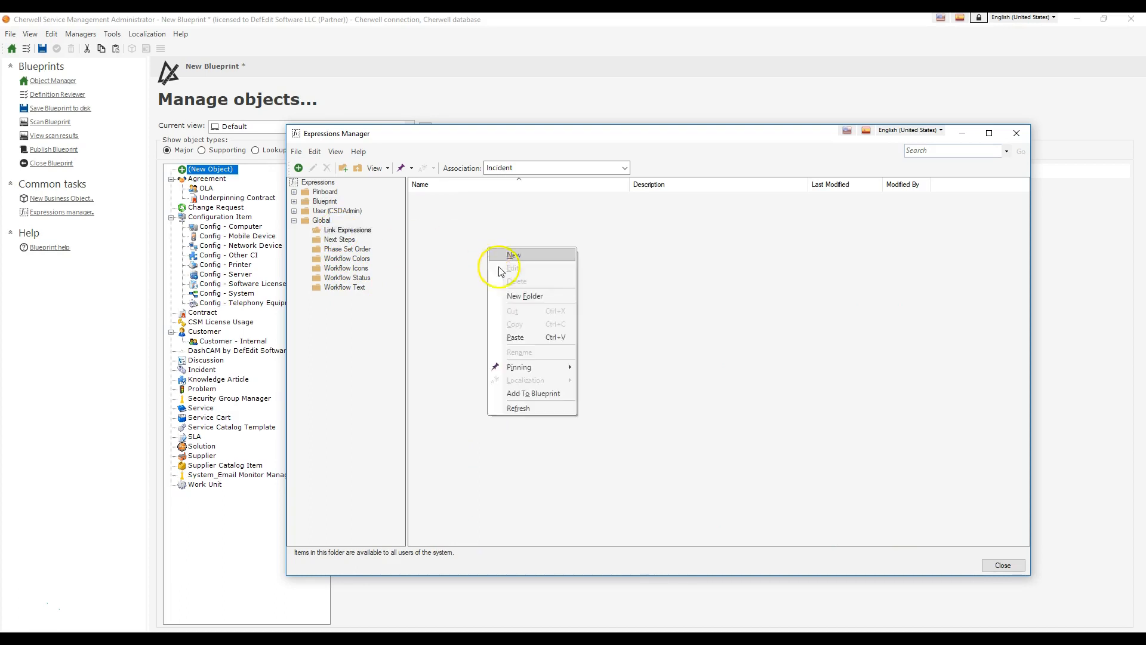
pyautogui.click(537, 332)
# Step: Open the copied hyperlink expression for editing and widen its dialog to examine the link label and CherwellClient address parts
pyautogui.rightClick(437, 202)
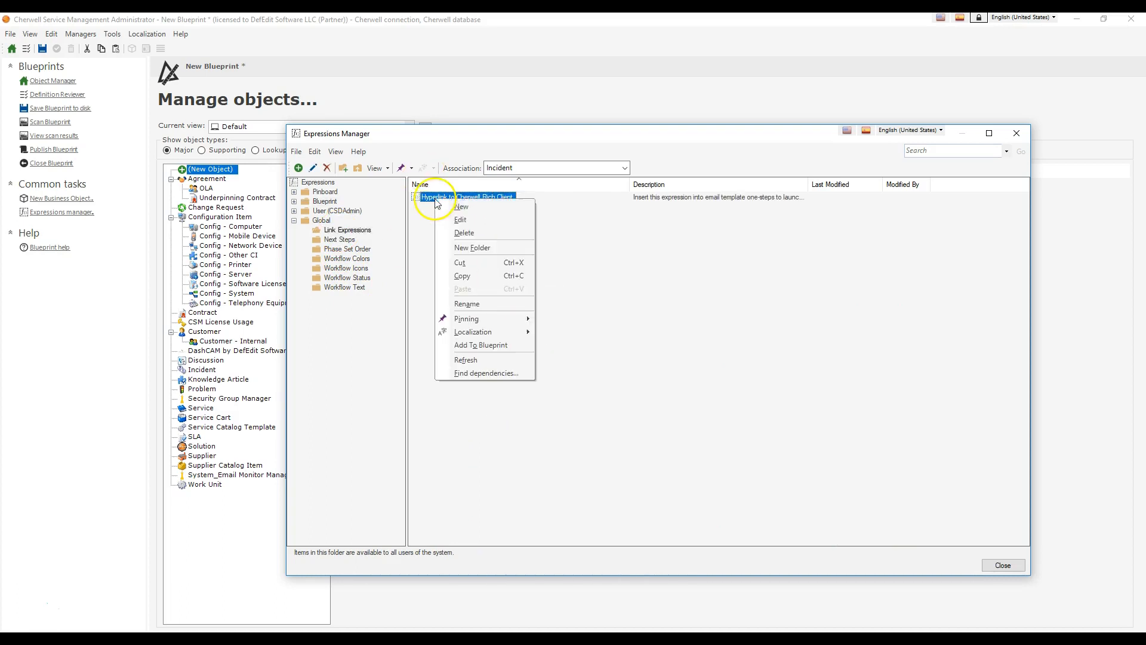
pyautogui.click(463, 221)
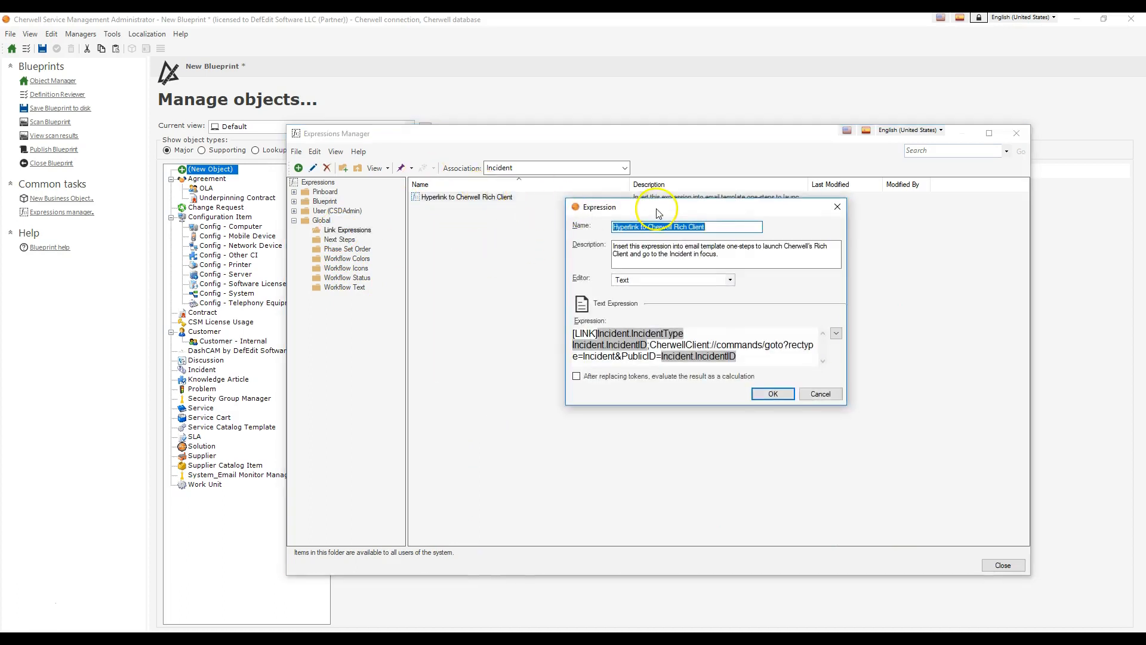
pyautogui.moveTo(657, 210); pyautogui.dragTo(503, 163)
pyautogui.click(572, 213)
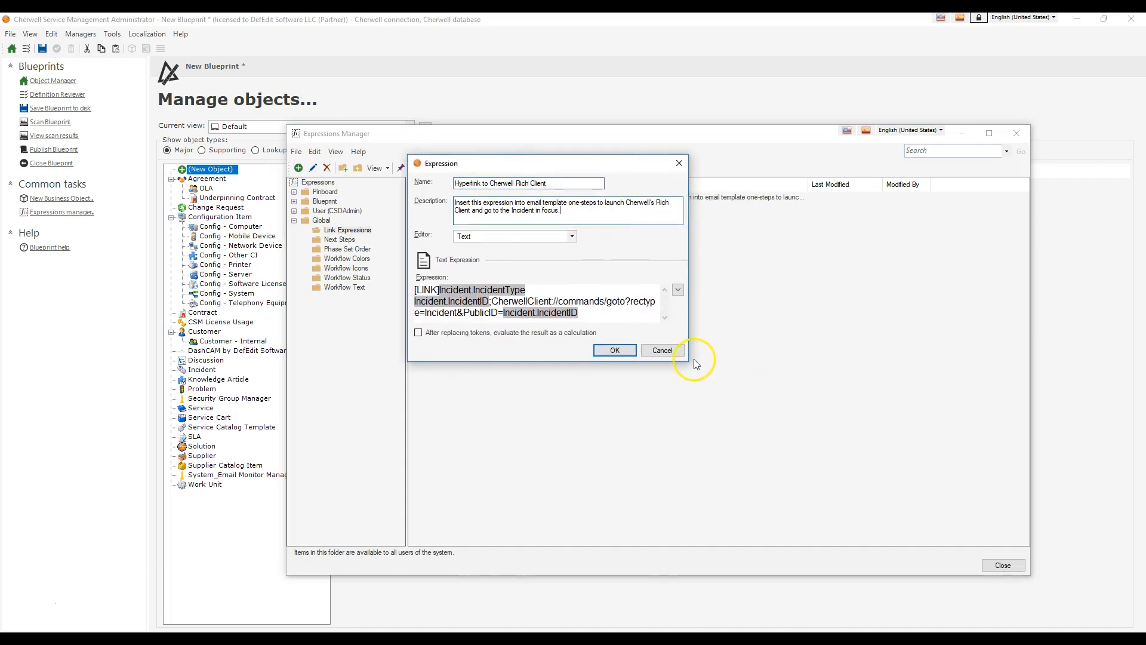
pyautogui.moveTo(687, 360); pyautogui.dragTo(1057, 370)
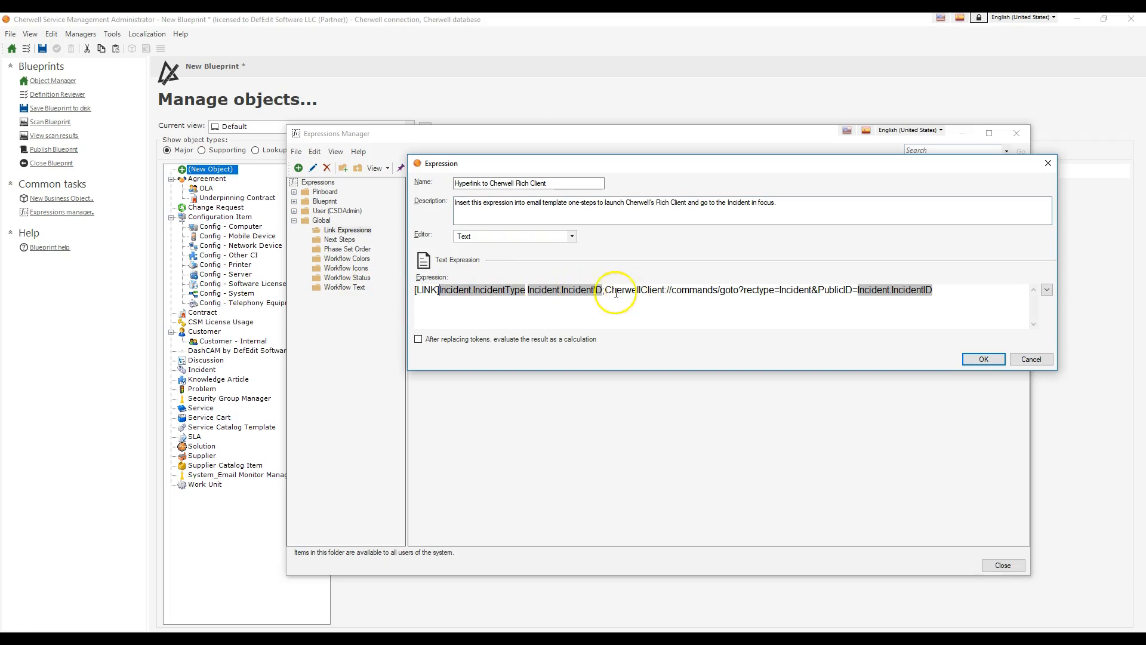
pyautogui.moveTo(604, 290); pyautogui.dragTo(438, 291)
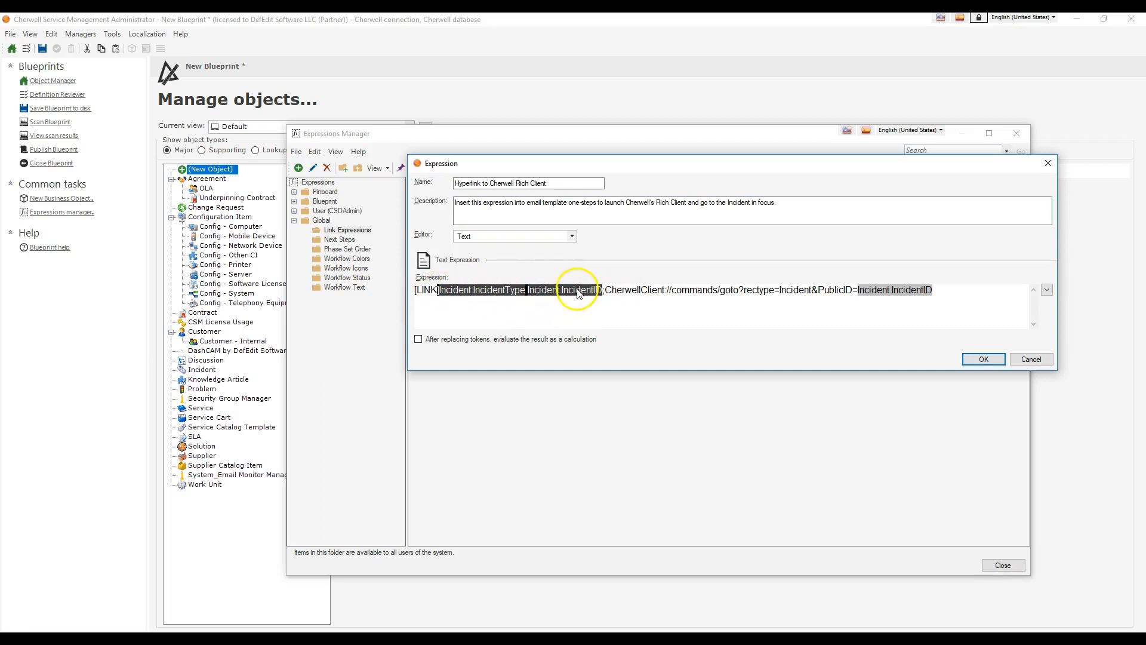
pyautogui.moveTo(933, 292); pyautogui.dragTo(602, 306)
# Step: Insert a colon, a space and the Owned By Team incident field after the label's Incident ID, before the semicolon
pyautogui.click(603, 293)
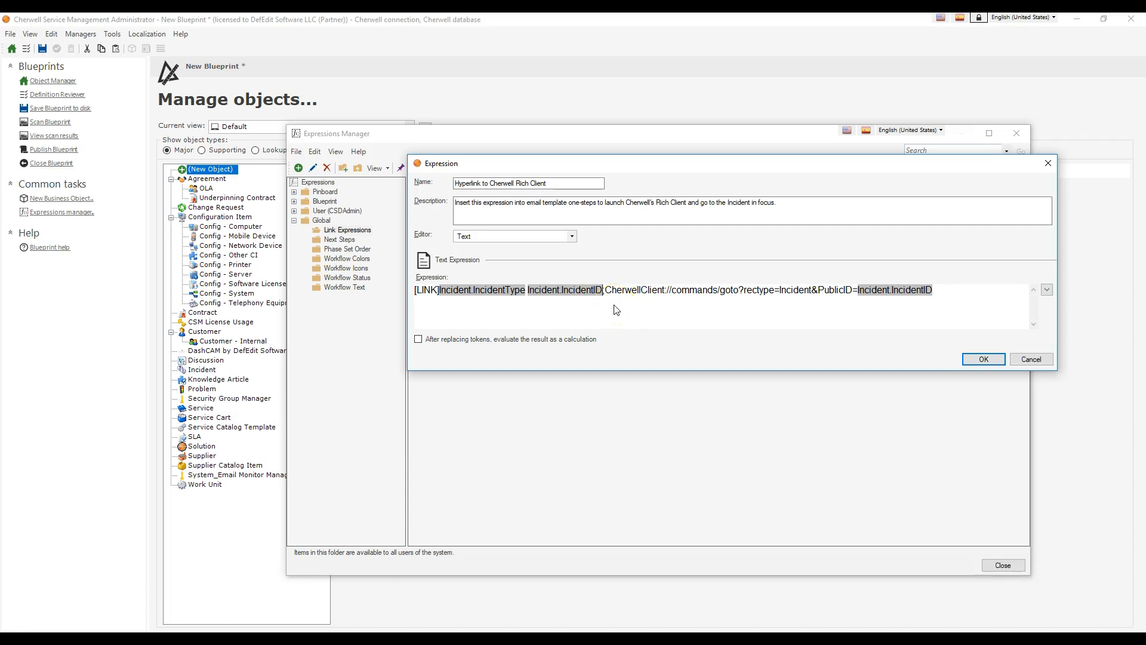
pyautogui.press('BackSpace')
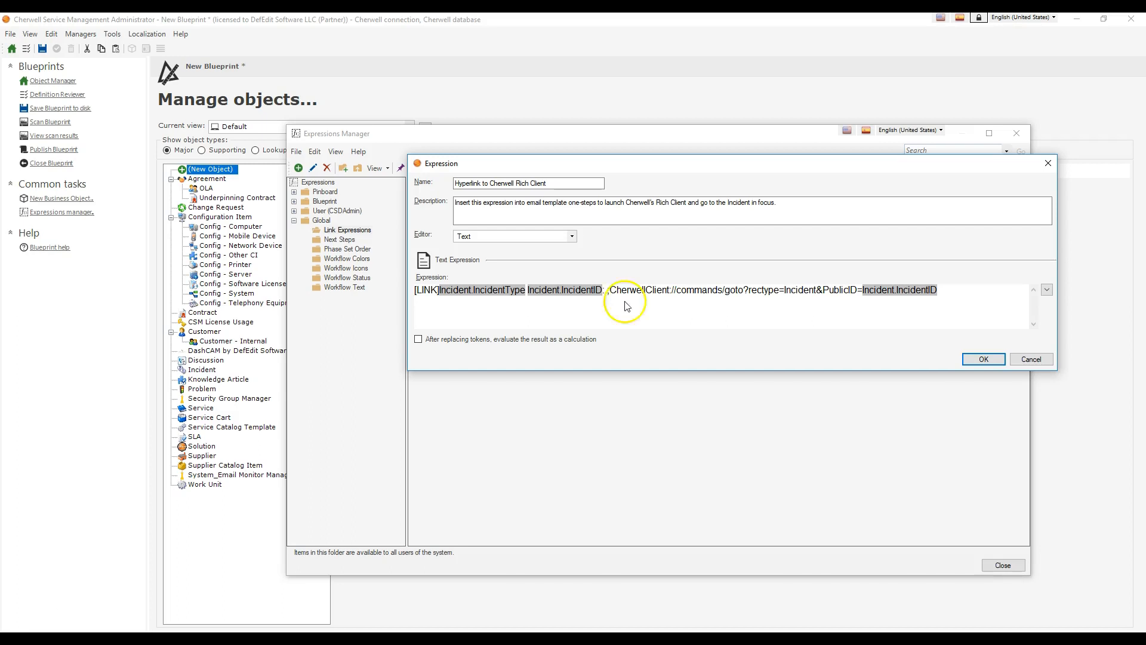
pyautogui.click(1046, 289)
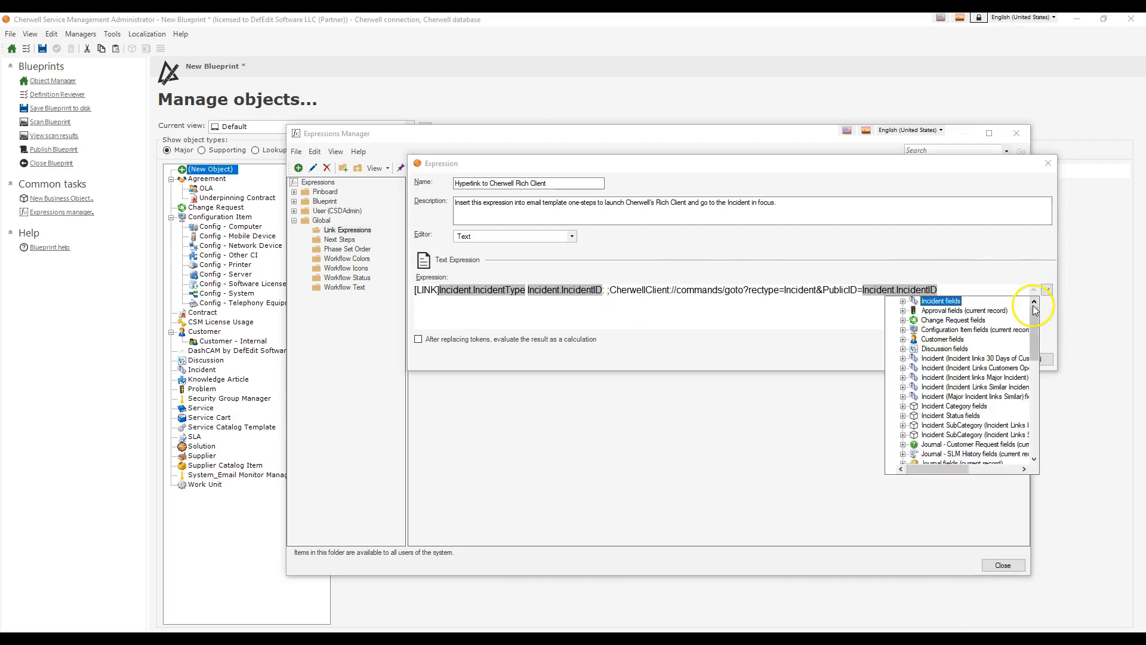
pyautogui.doubleClick(955, 303)
pyautogui.scroll(-14, 953, 320)
pyautogui.scroll(3, 952, 334)
pyautogui.doubleClick(951, 327)
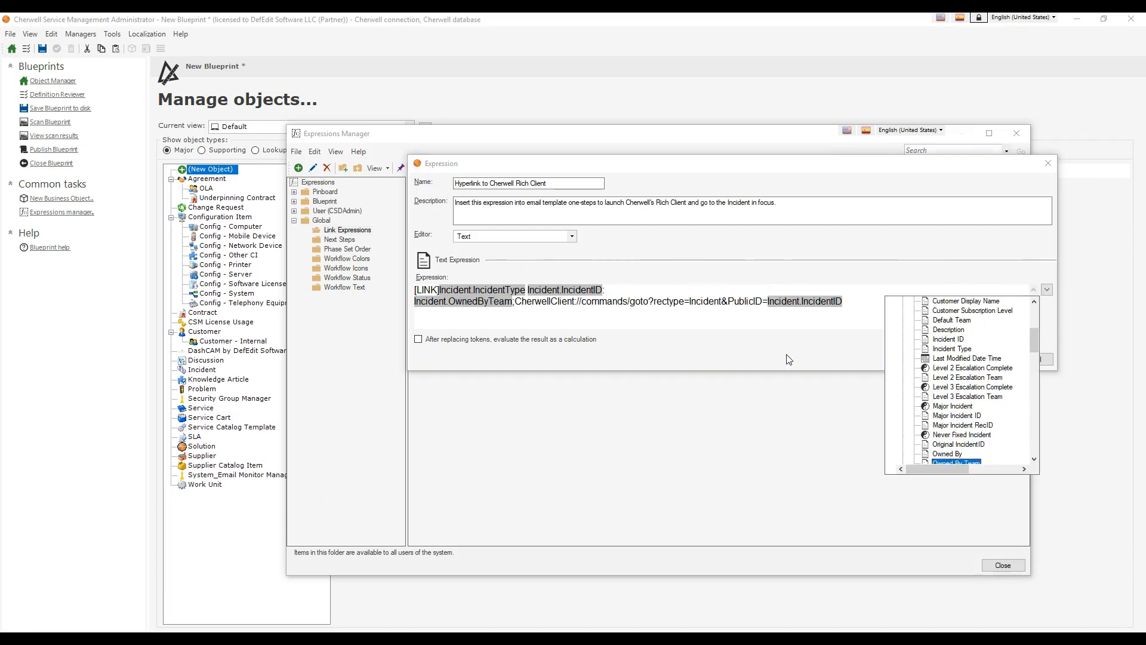
# Step: Add " -- " and the Short Description field after Owned By Team in the link label, and save the expression
pyautogui.click(512, 302)
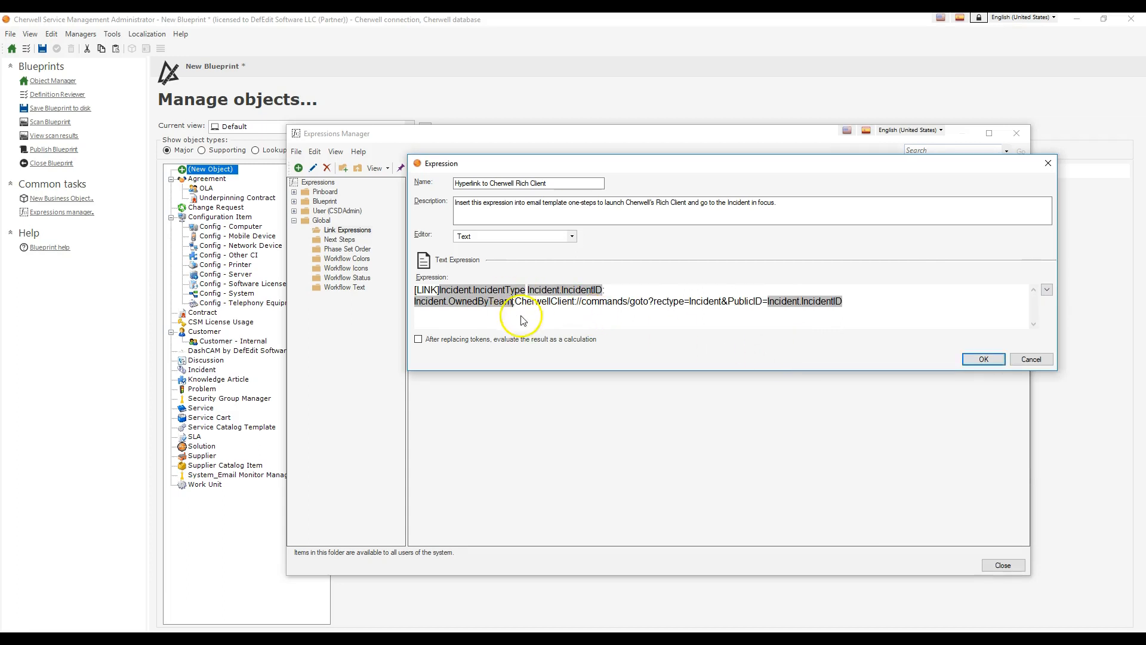
pyautogui.write('--')
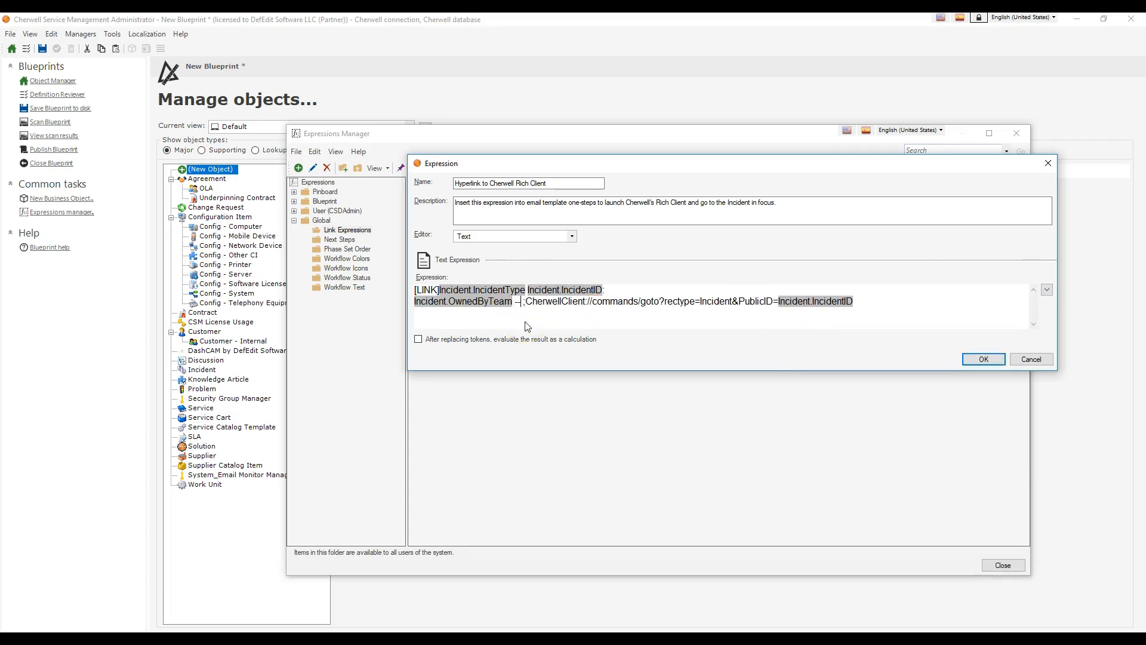
pyautogui.click(1047, 289)
pyautogui.scroll(-10, 991, 325)
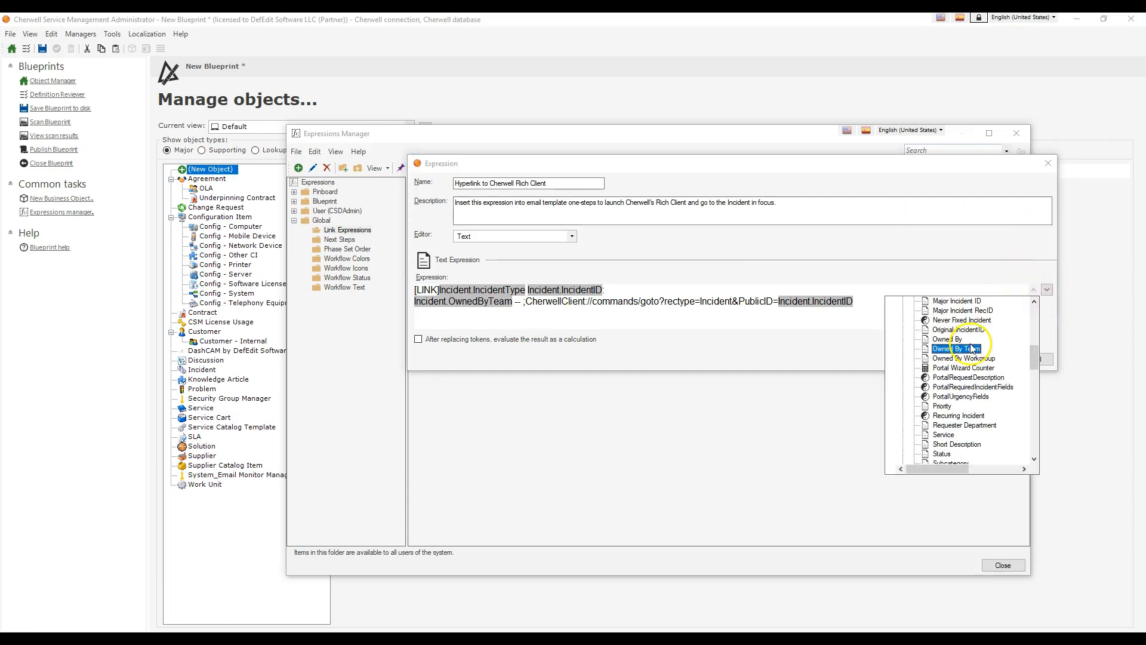
pyautogui.click(957, 358)
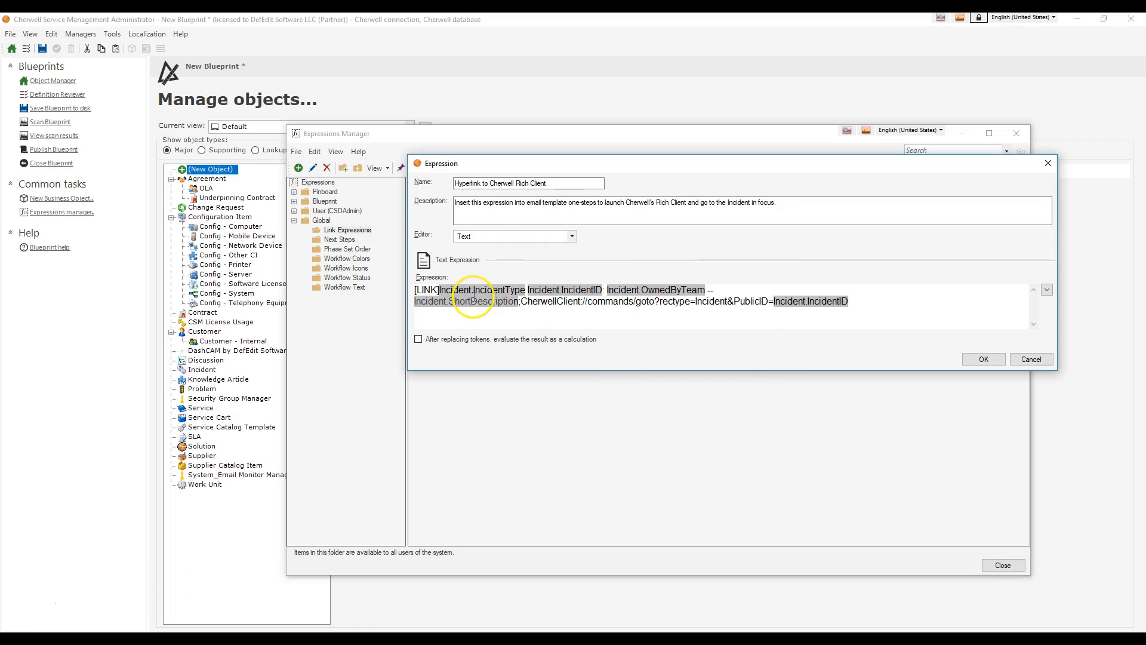
pyautogui.moveTo(517, 301); pyautogui.dragTo(427, 302)
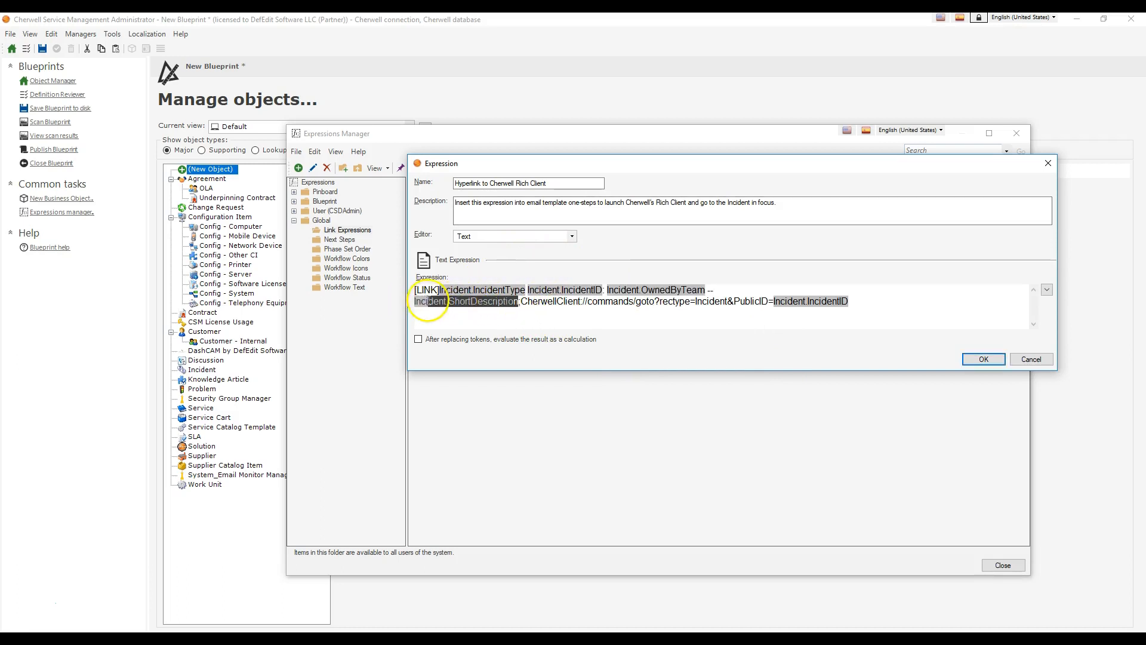
pyautogui.click(531, 302)
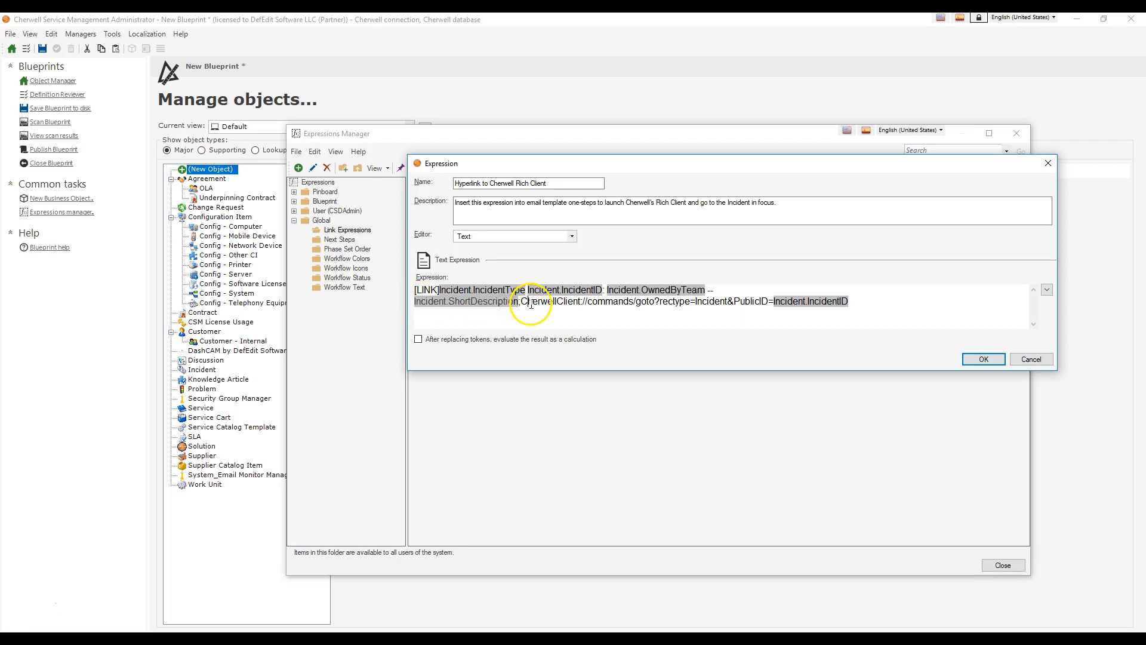
pyautogui.click(984, 360)
# Step: Reopen the saved hyperlink expression to check its Short Description part, and close it without changes
pyautogui.rightClick(478, 196)
pyautogui.click(501, 216)
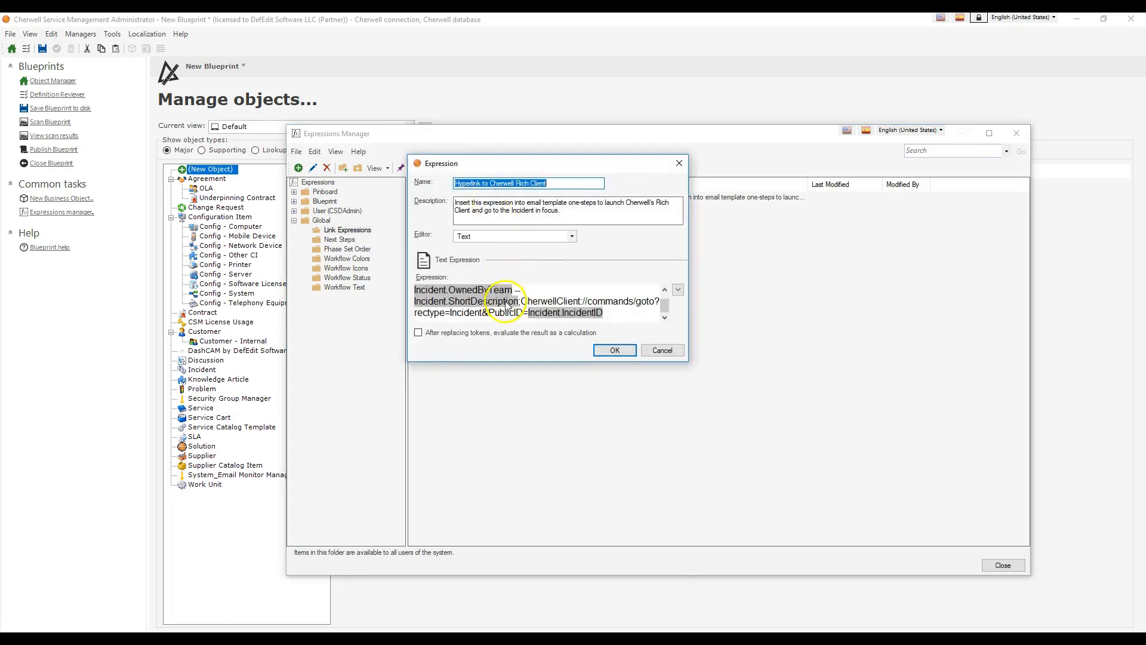
pyautogui.click(482, 305)
pyautogui.moveTo(520, 302); pyautogui.dragTo(455, 302)
pyautogui.click(661, 351)
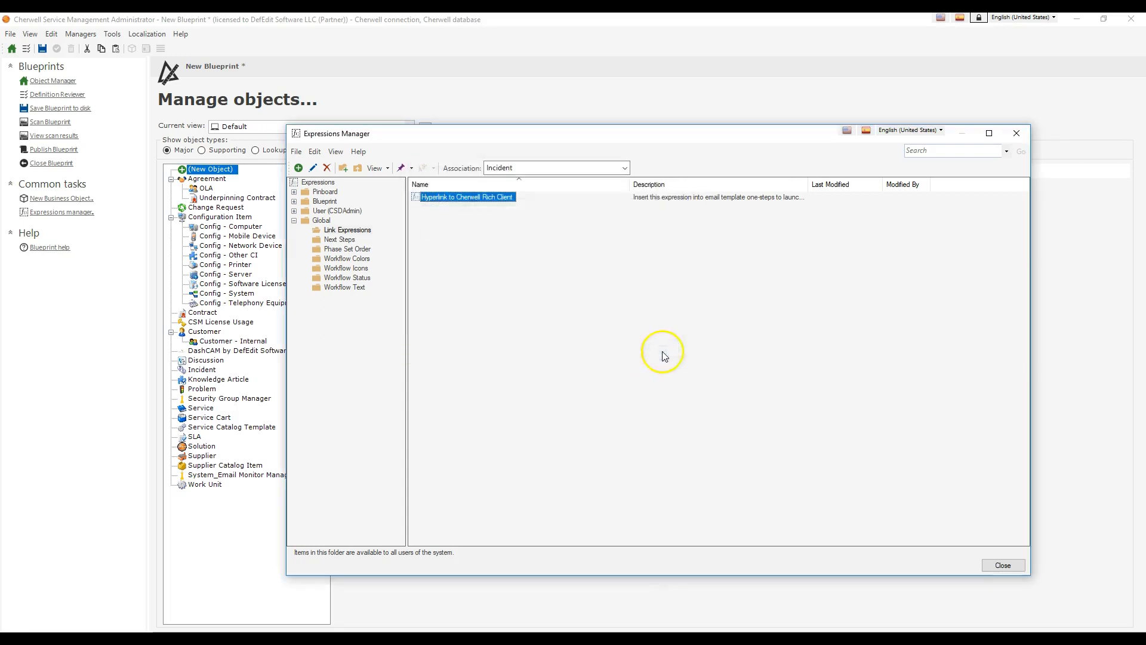
# Step: Close the Expressions Manager
pyautogui.click(1003, 565)
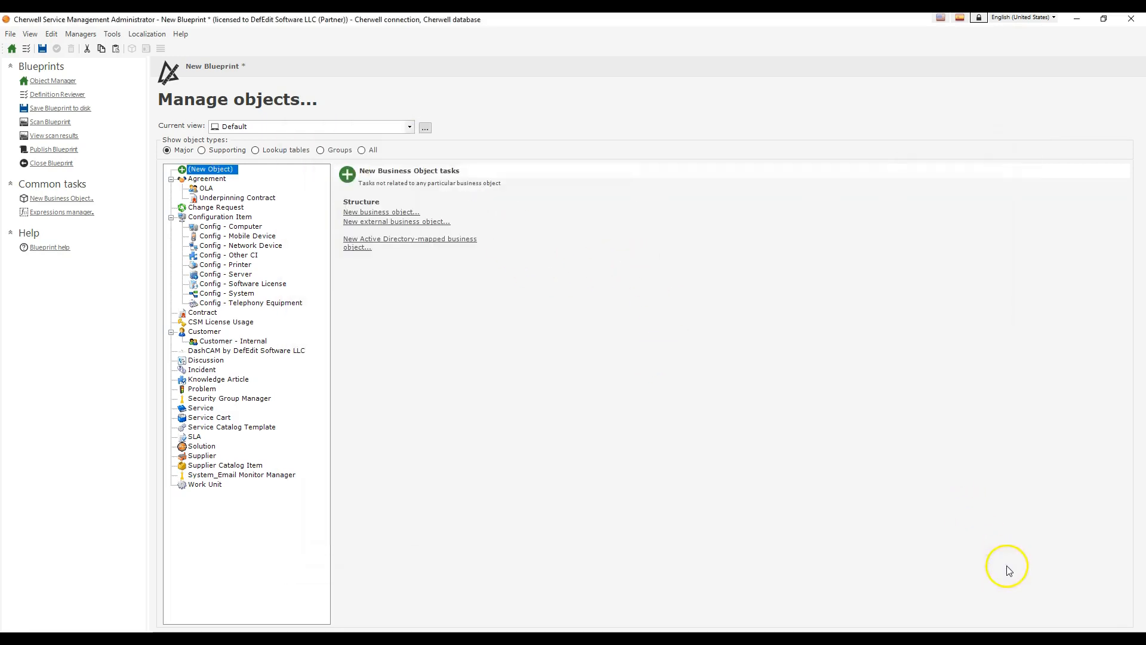
pyautogui.click(81, 34)
pyautogui.moveTo(113, 199)
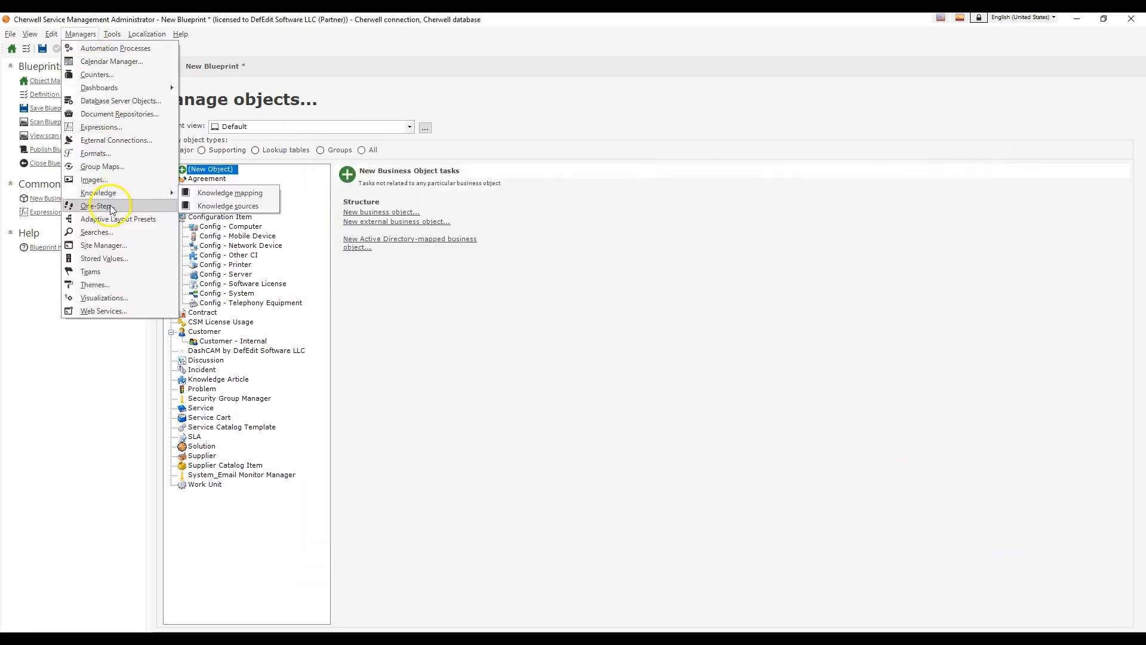
pyautogui.click(209, 192)
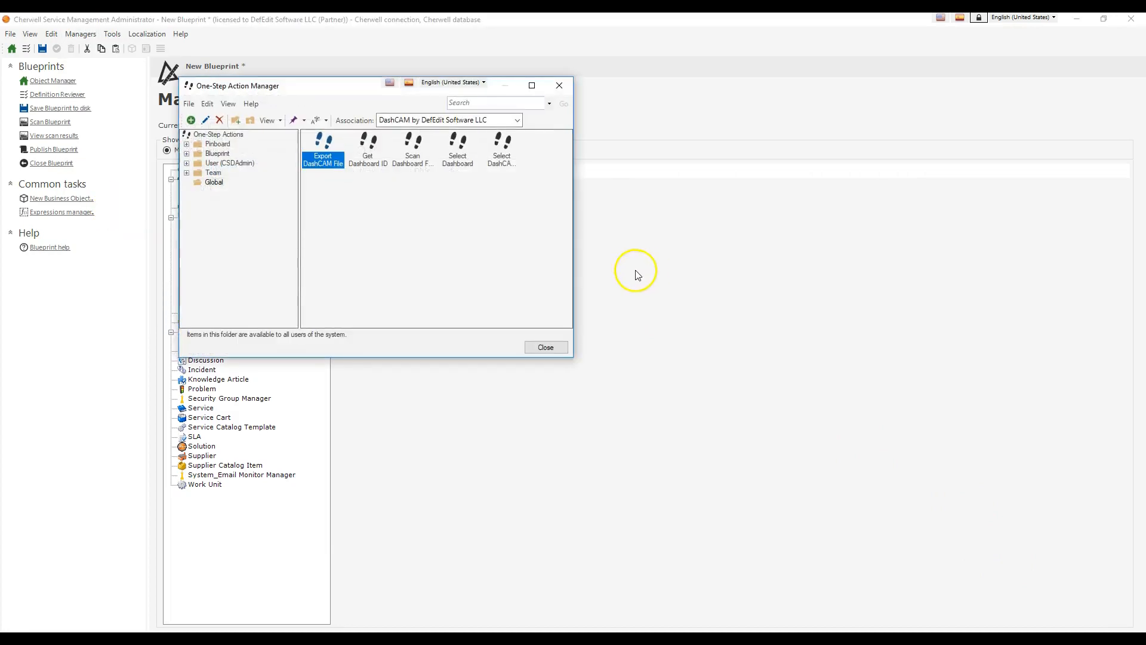
pyautogui.click(559, 85)
# Step: Publish the blueprint with the Save Blueprint and Scan for errors options turned off
pyautogui.click(67, 149)
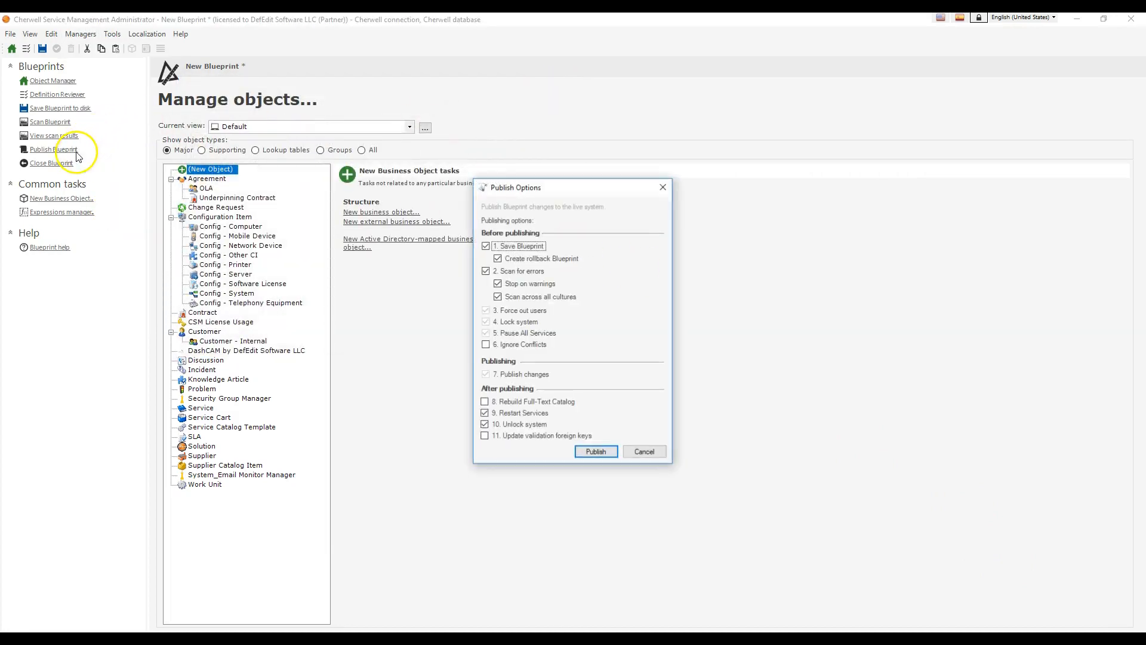
pyautogui.click(507, 272)
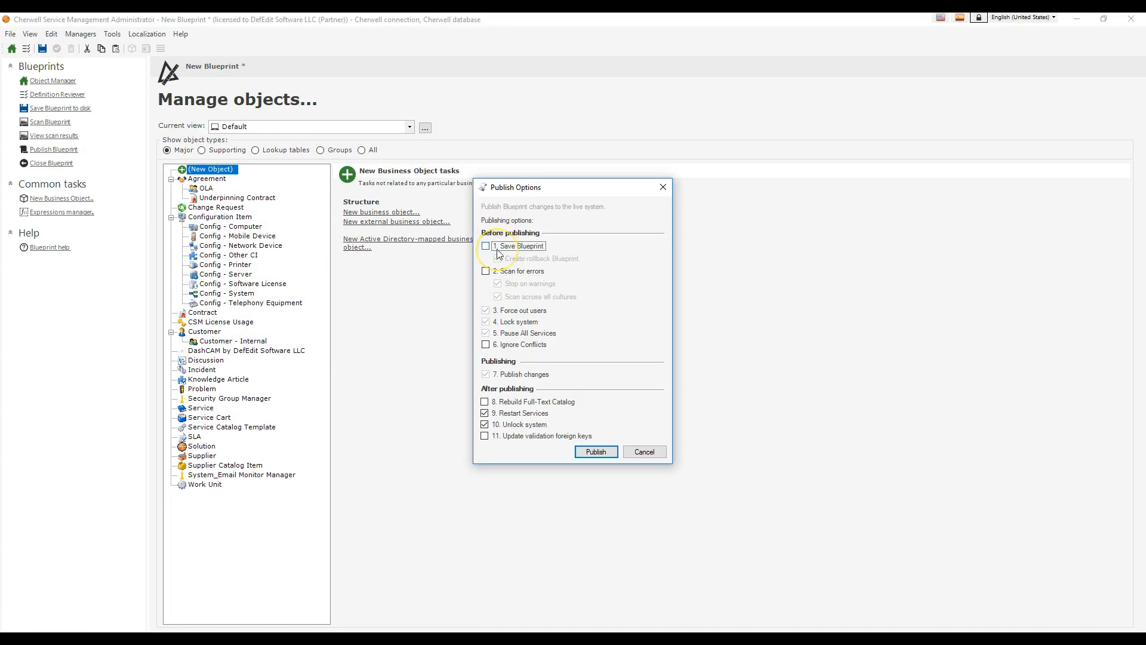
pyautogui.press('Return')
pyautogui.press('Return')
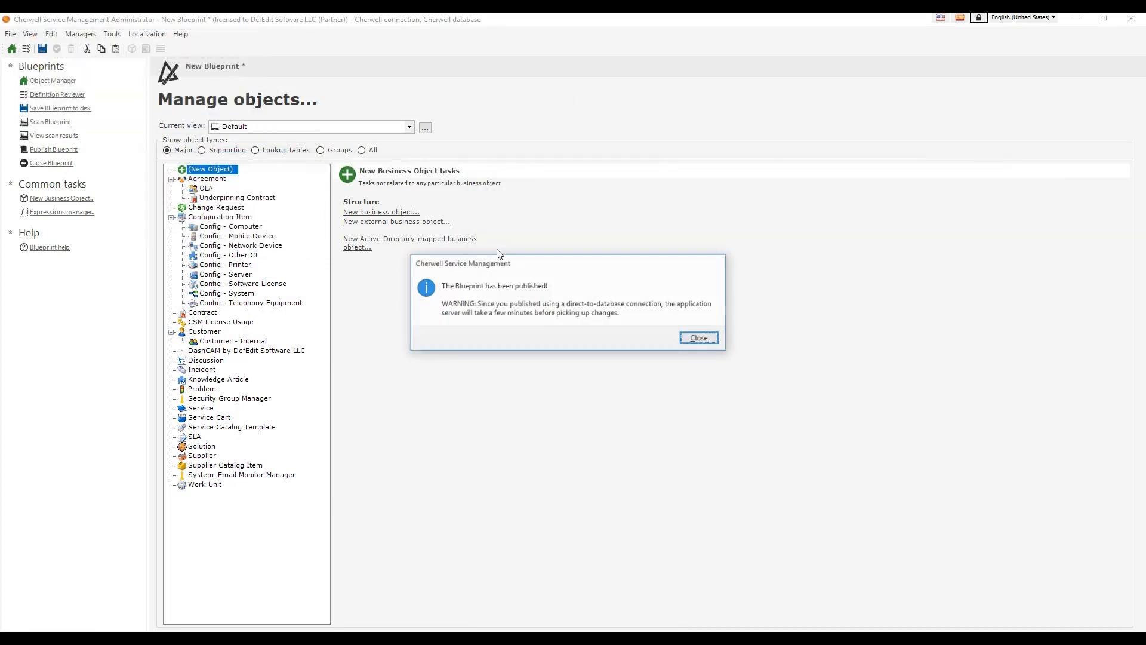
pyautogui.click(706, 343)
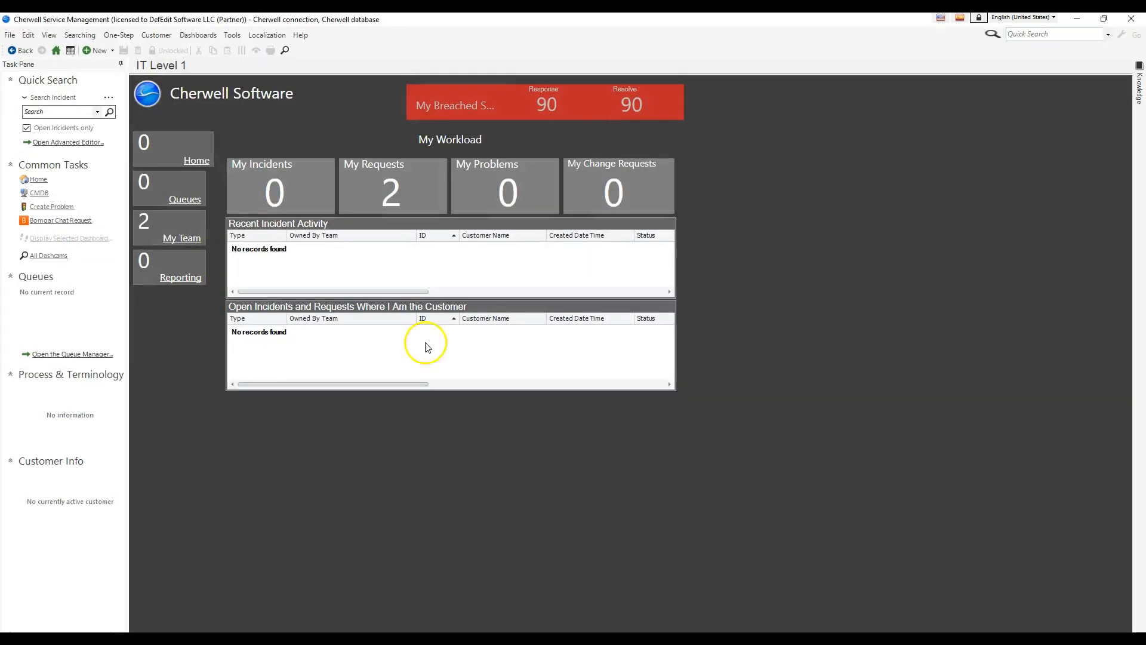
pyautogui.click(118, 35)
pyautogui.click(118, 50)
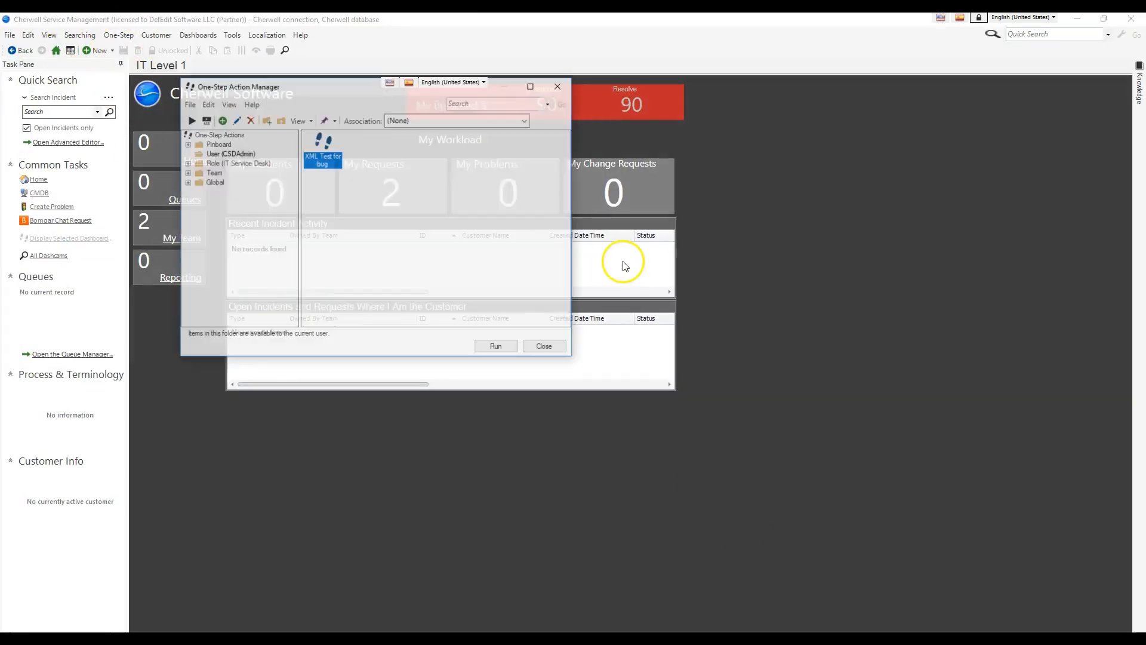
pyautogui.click(404, 120)
pyautogui.scroll(-10, 458, 291)
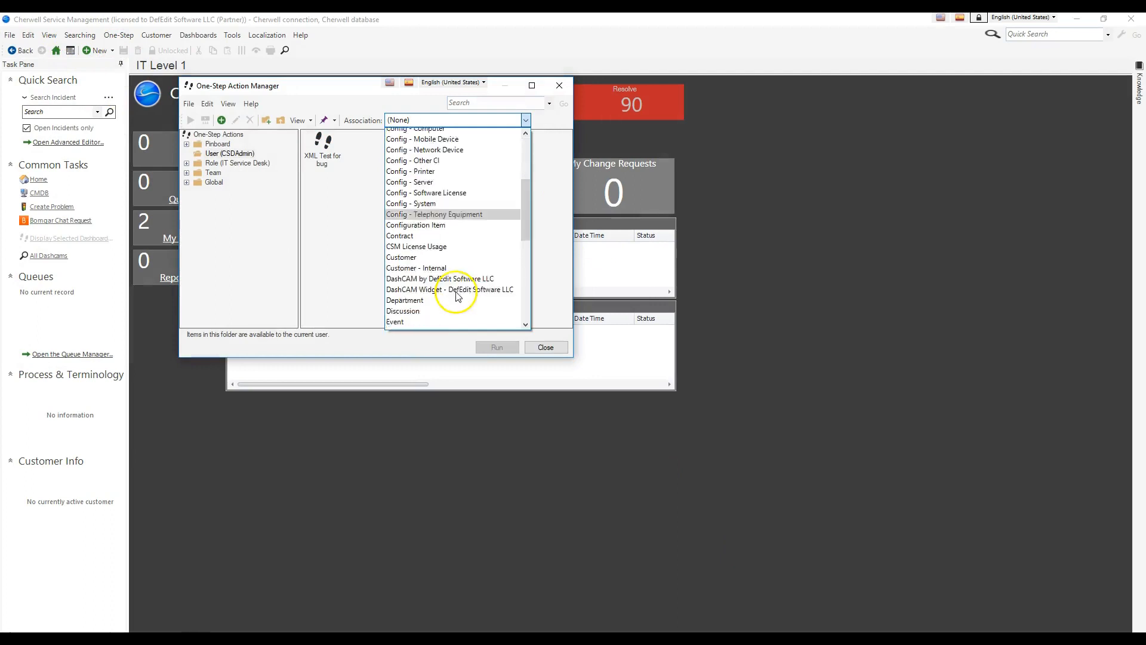
pyautogui.click(545, 346)
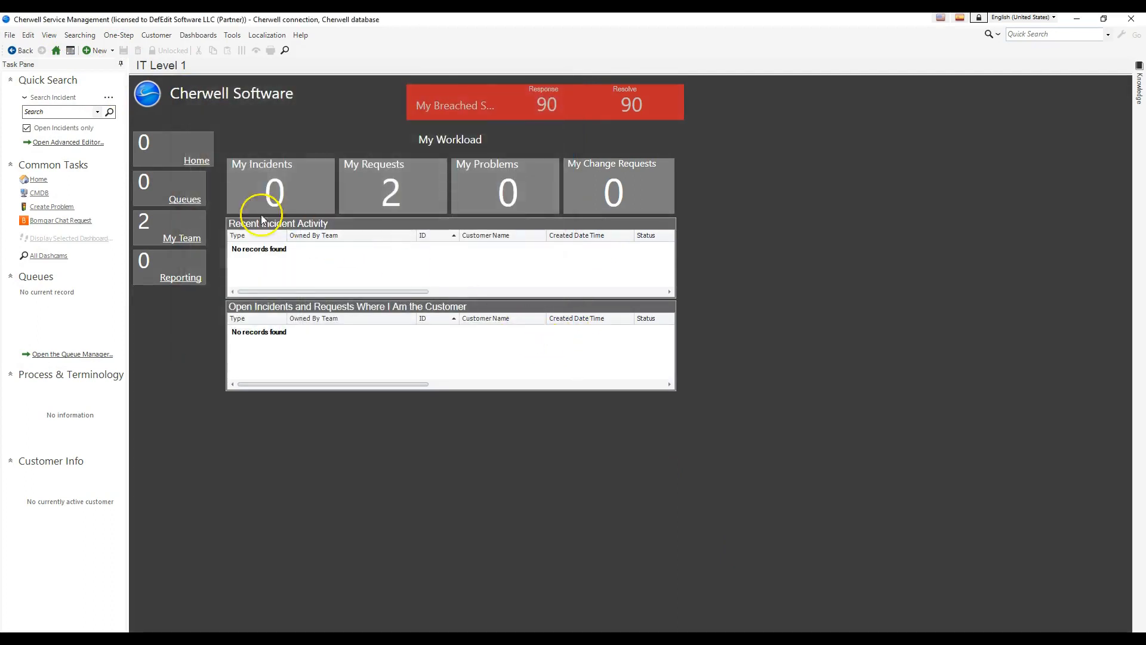
# Step: In the Cherwell Service Management client, list the total open incidents from the home dashboard's Incident Details and open the fourth record
pyautogui.click(55, 50)
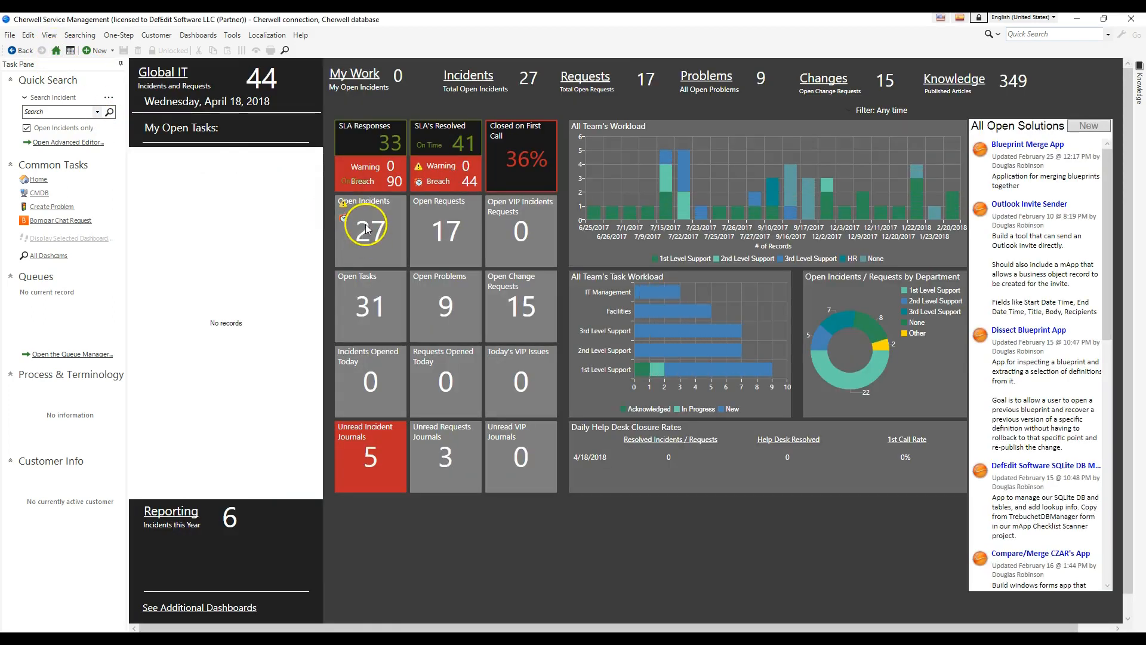
pyautogui.click(371, 235)
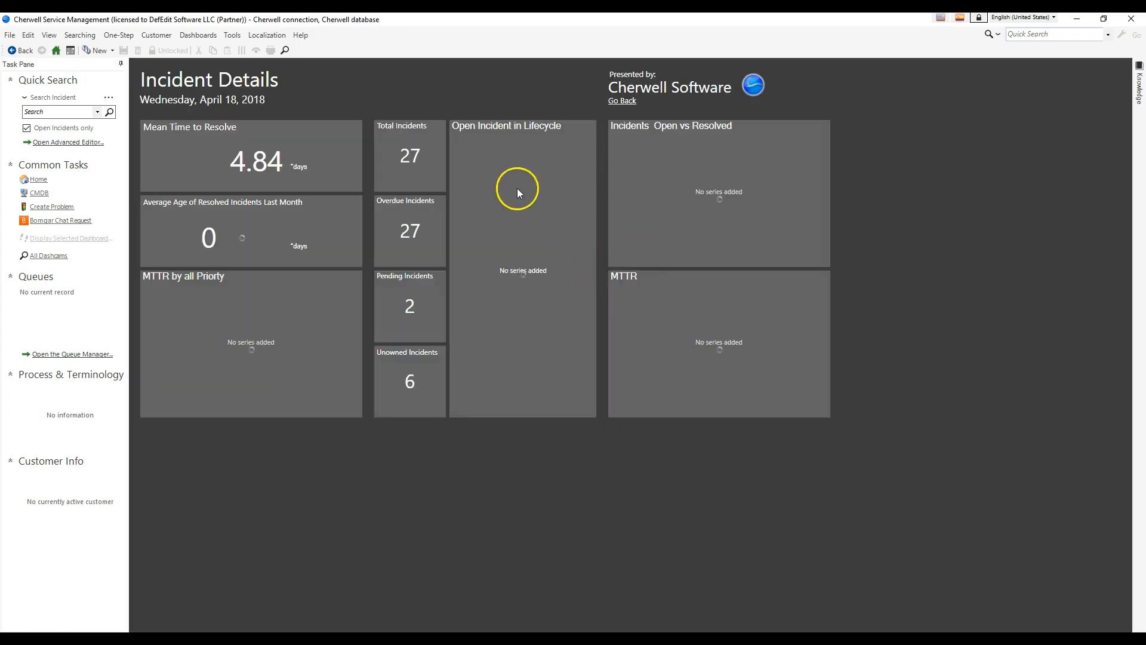
pyautogui.click(419, 161)
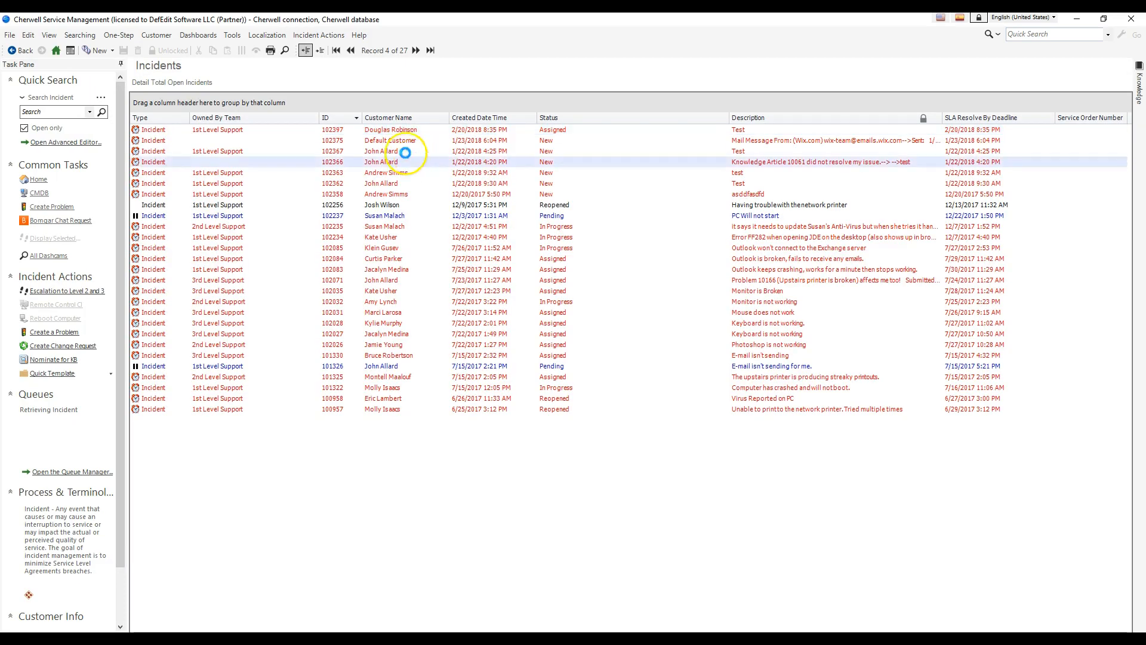
# Step: Create a new Incident One-Step named "Test Hyperlink" in the One-Step Action Manager's User folder
pyautogui.click(119, 35)
pyautogui.click(134, 48)
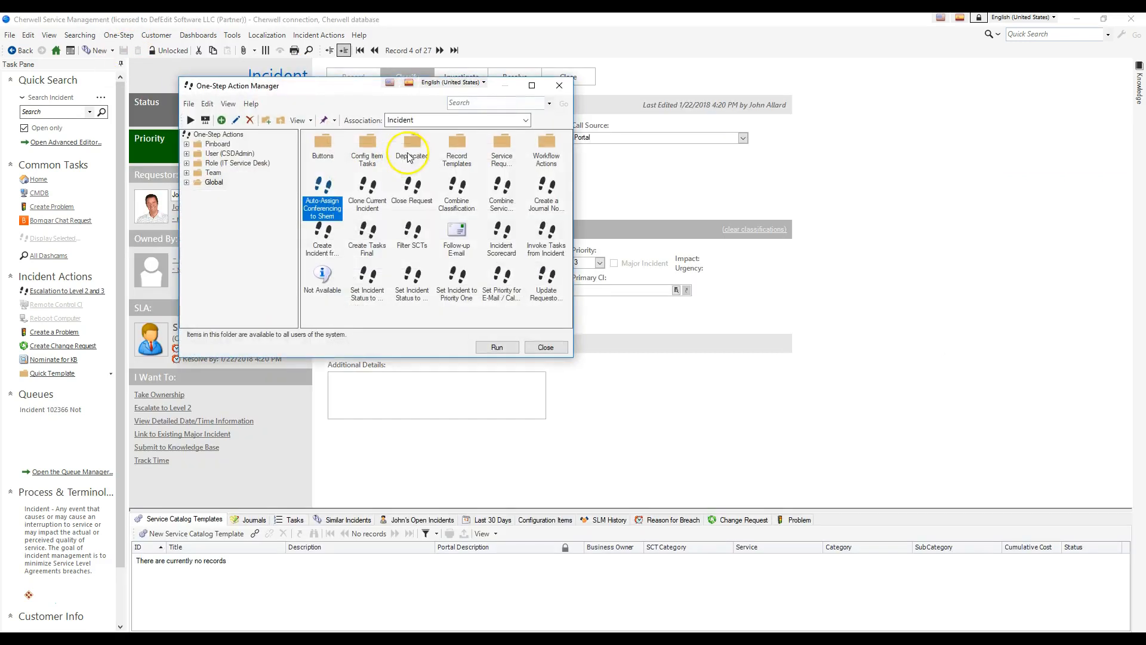
pyautogui.moveTo(357, 84); pyautogui.dragTo(789, 121)
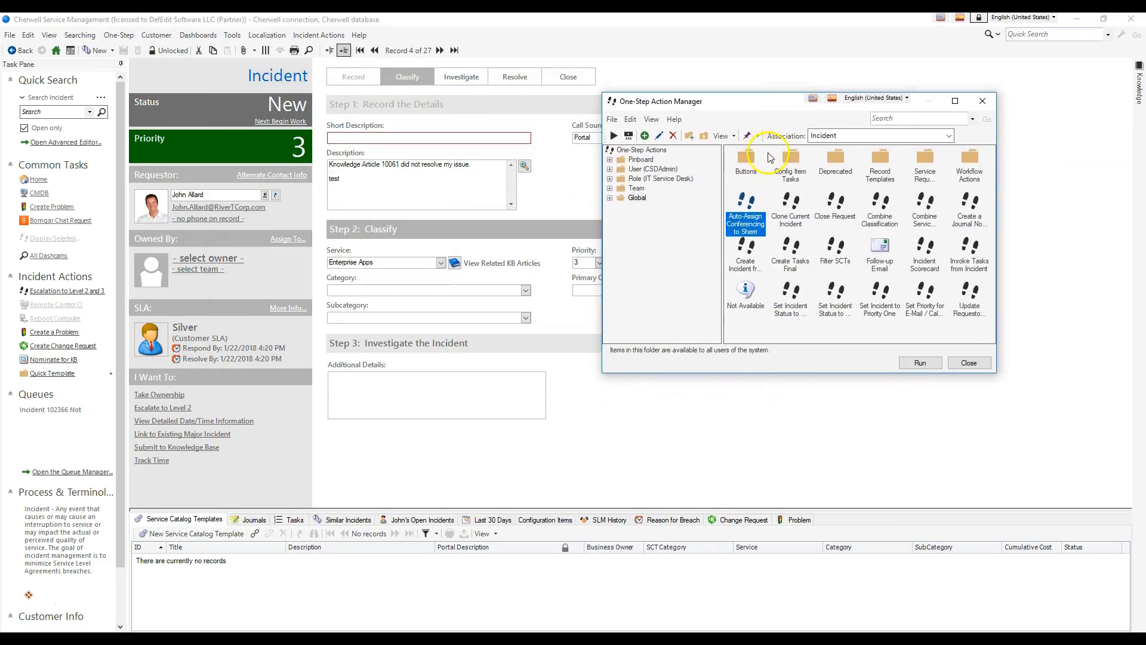
pyautogui.doubleClick(637, 198)
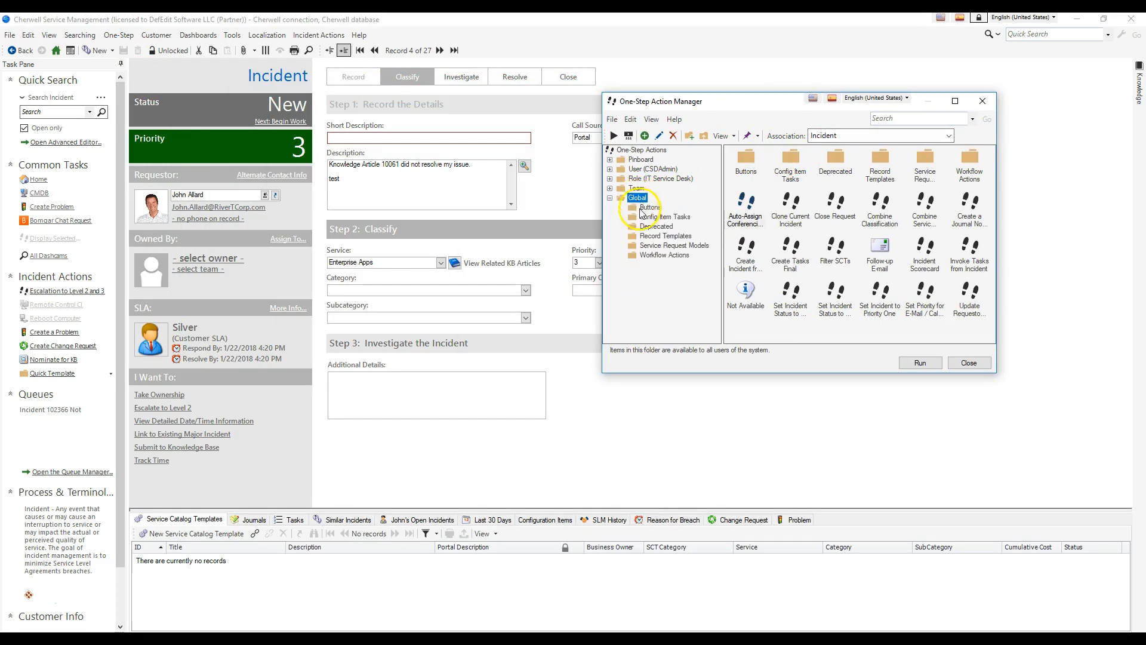
pyautogui.click(653, 169)
pyautogui.rightClick(816, 260)
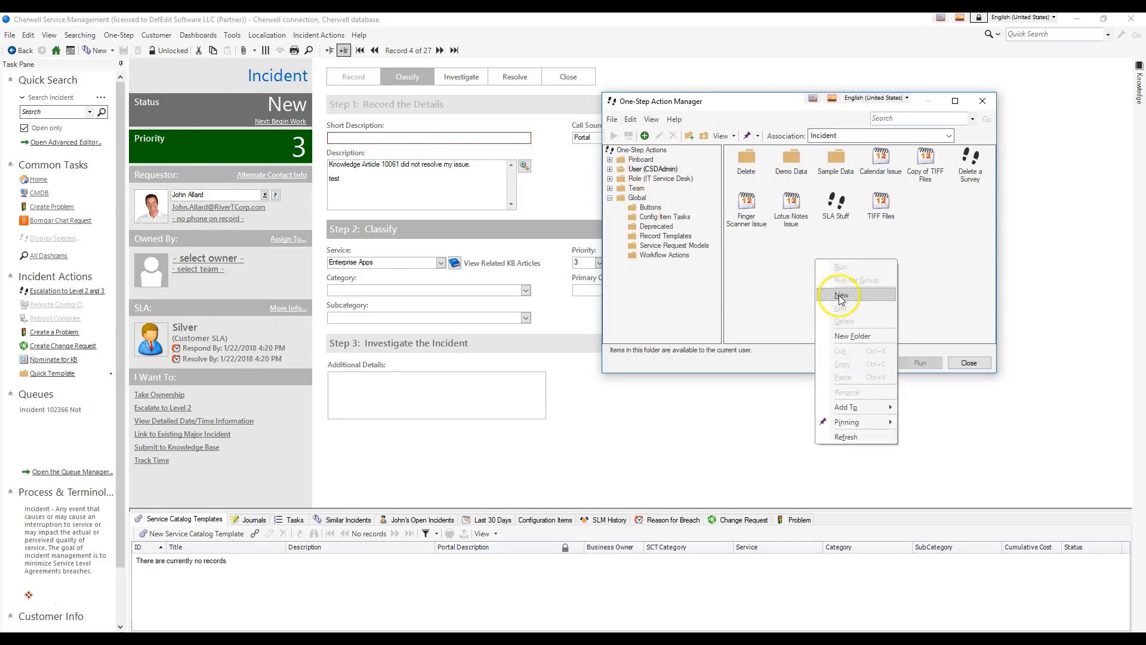
pyautogui.click(840, 295)
pyautogui.moveTo(762, 179); pyautogui.dragTo(810, 300)
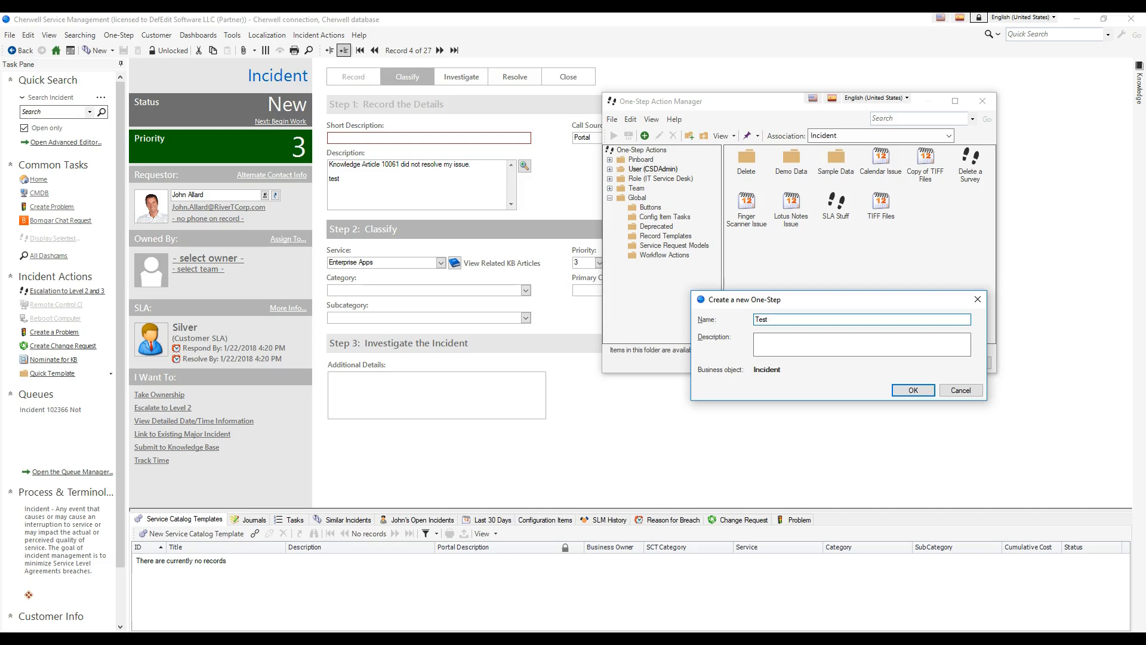
pyautogui.press('Return')
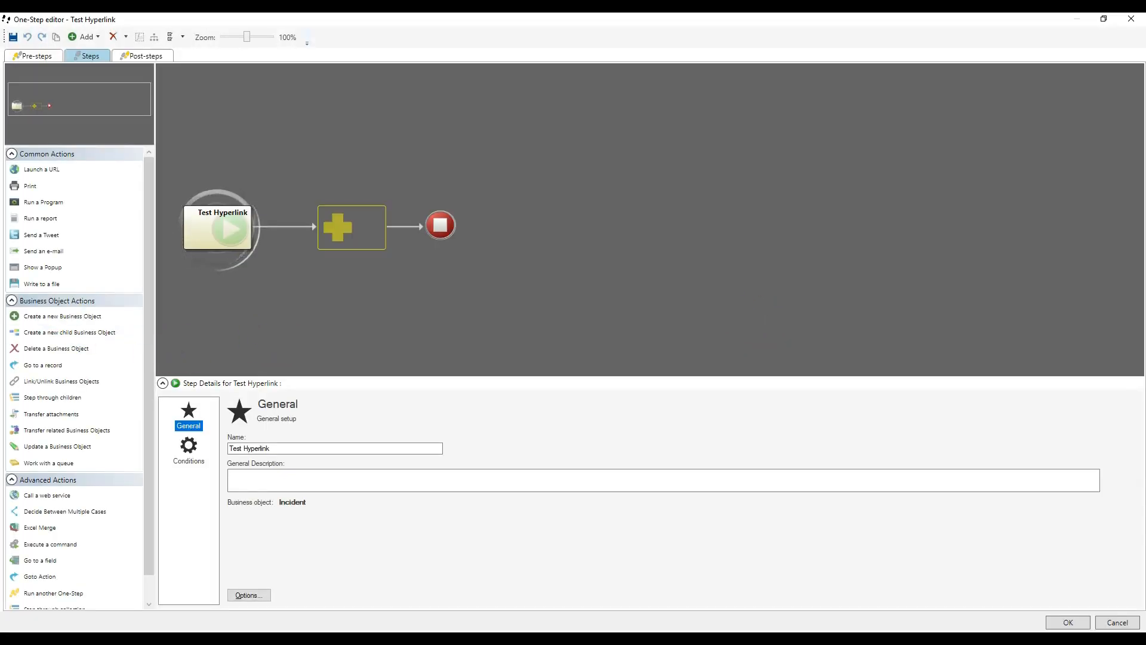
# Step: Add a Show a Popup action as the One-Step's first step and set its format to Text box
pyautogui.moveTo(51, 267); pyautogui.dragTo(321, 233)
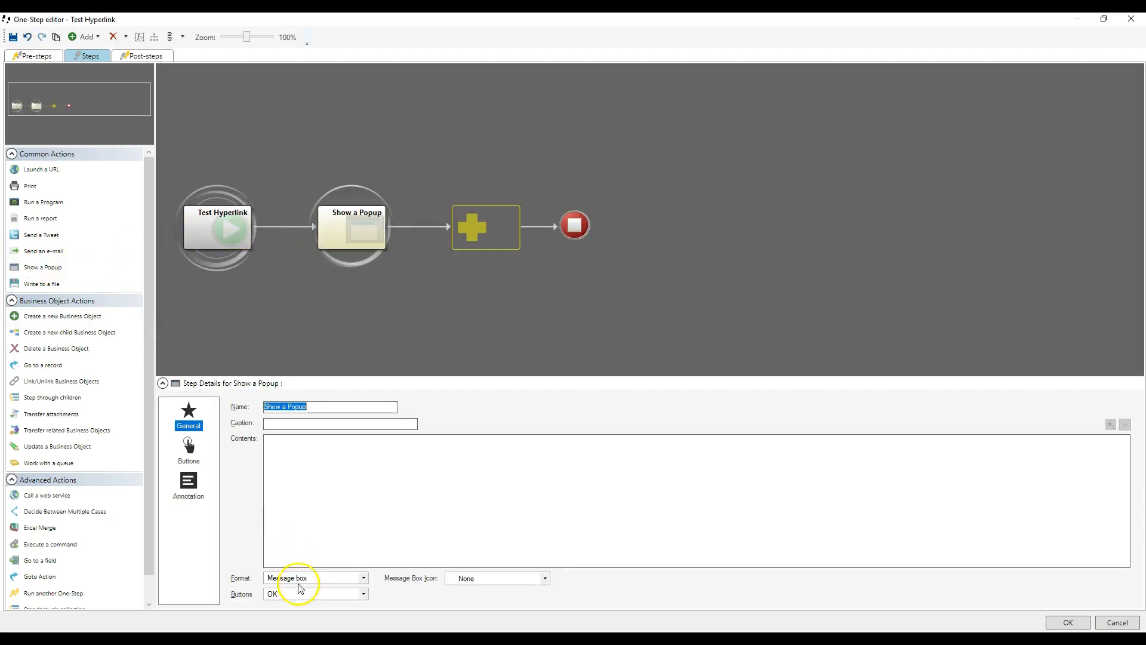
pyautogui.click(296, 579)
pyautogui.click(297, 603)
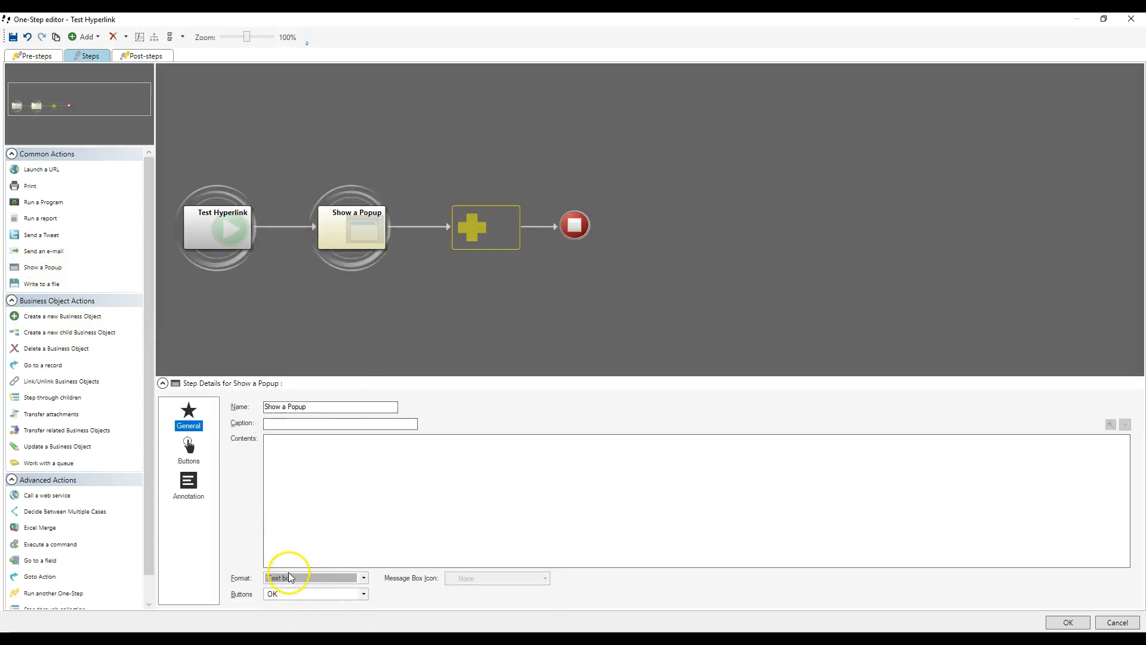
pyautogui.click(289, 578)
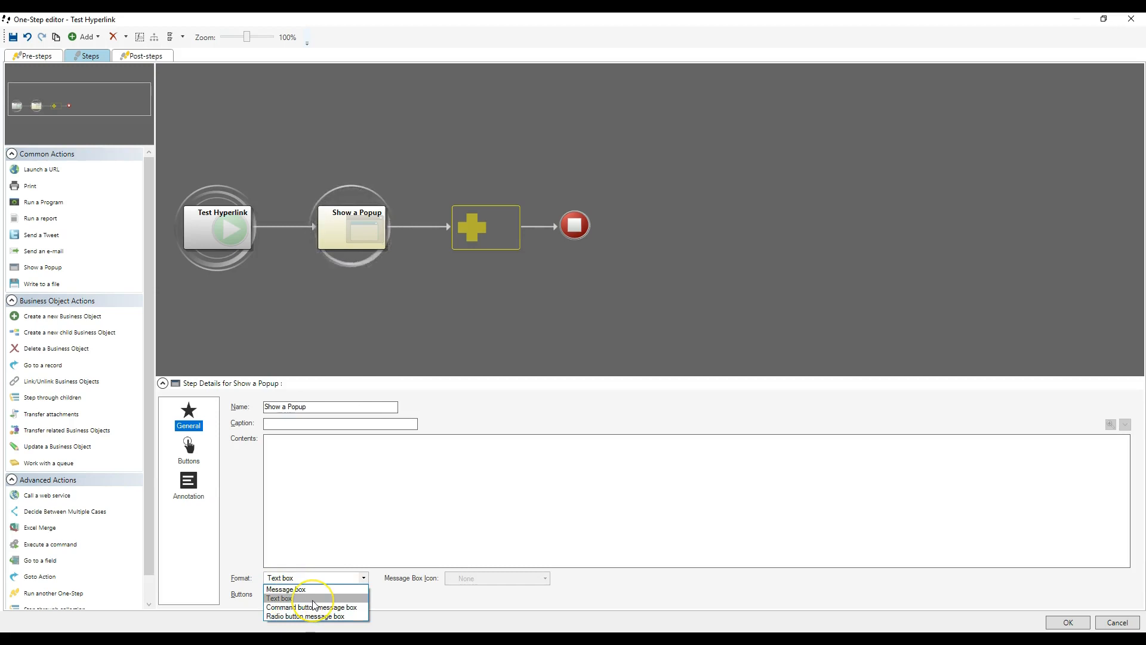
pyautogui.click(339, 513)
# Step: Insert the "Hyperlink to Cherwell Rich Client" expression from the Global Link Expressions folder into the popup's contents
pyautogui.click(299, 453)
pyautogui.rightClick(299, 445)
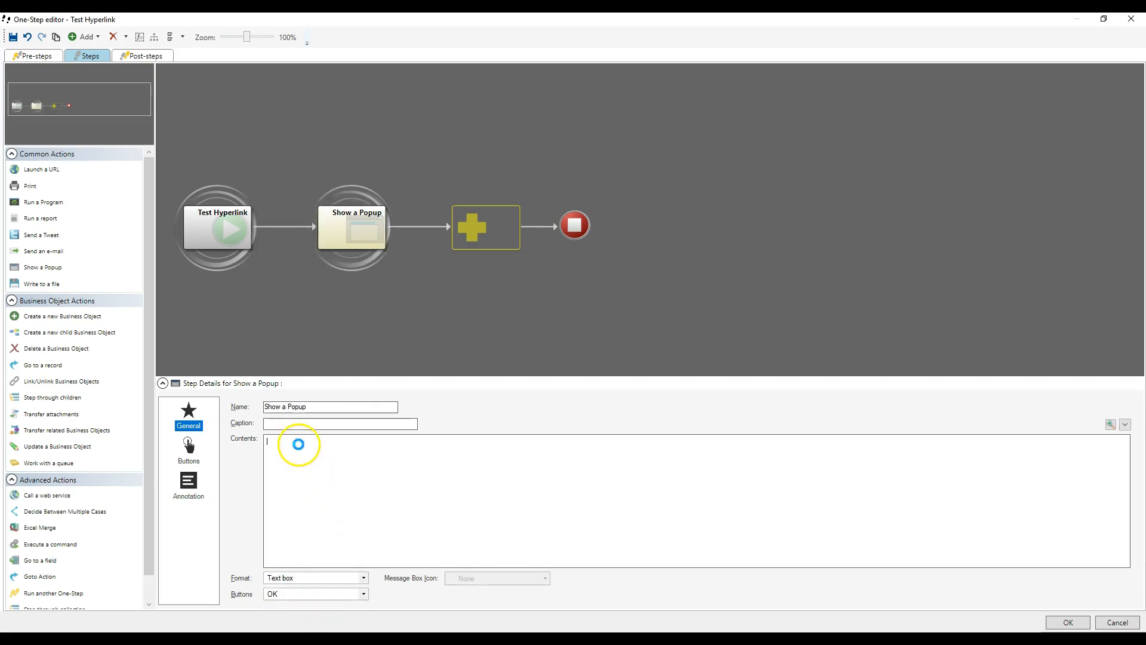
pyautogui.click(315, 449)
pyautogui.scroll(-8, 346, 533)
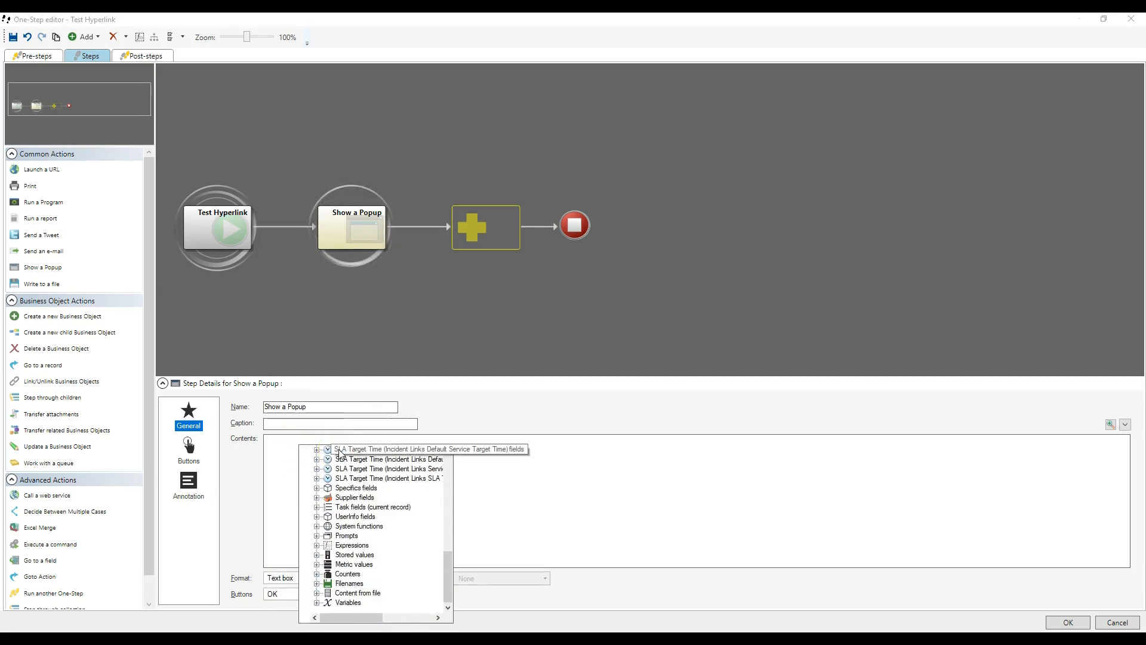
pyautogui.doubleClick(345, 545)
pyautogui.click(353, 563)
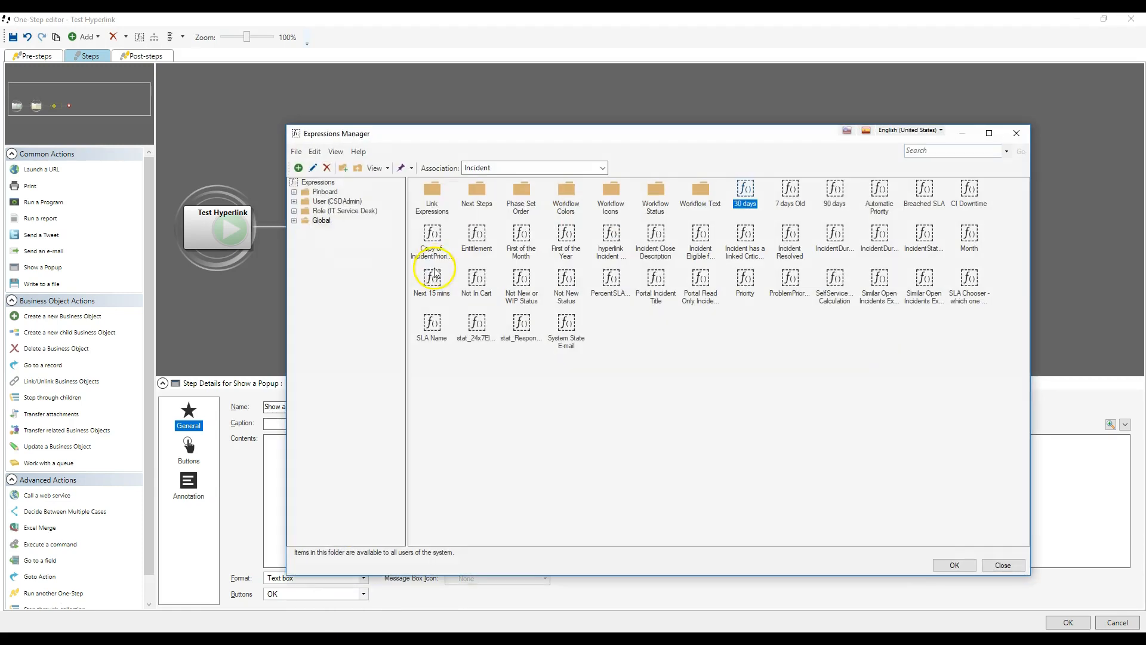
pyautogui.doubleClick(433, 202)
pyautogui.click(336, 230)
pyautogui.click(324, 221)
pyautogui.doubleClick(433, 201)
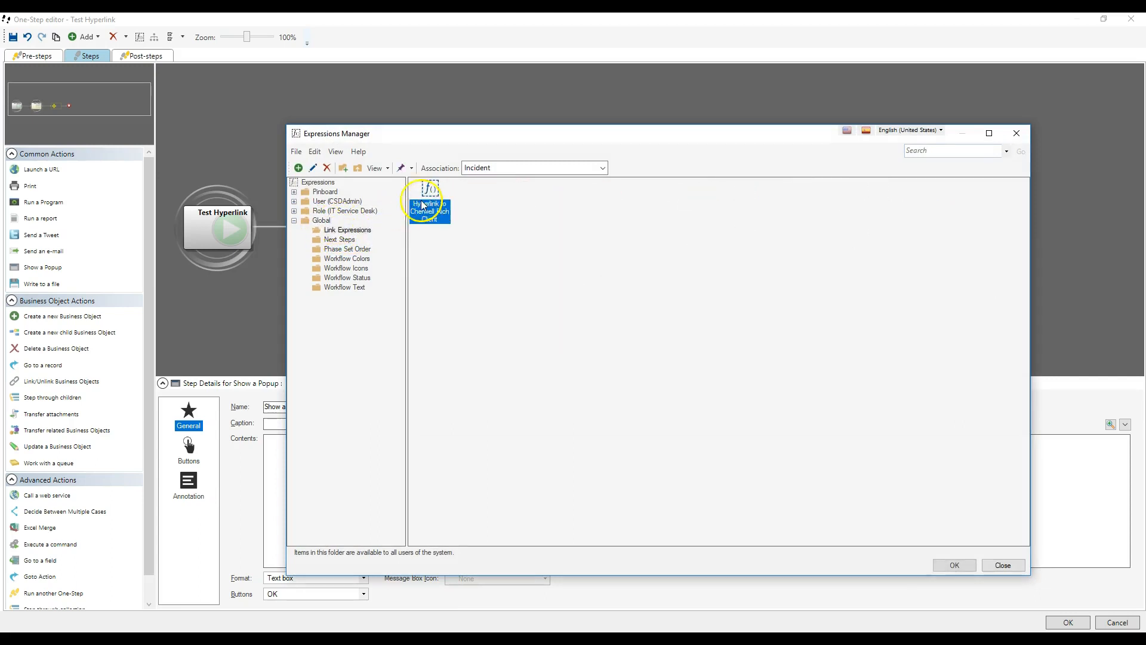
pyautogui.doubleClick(431, 190)
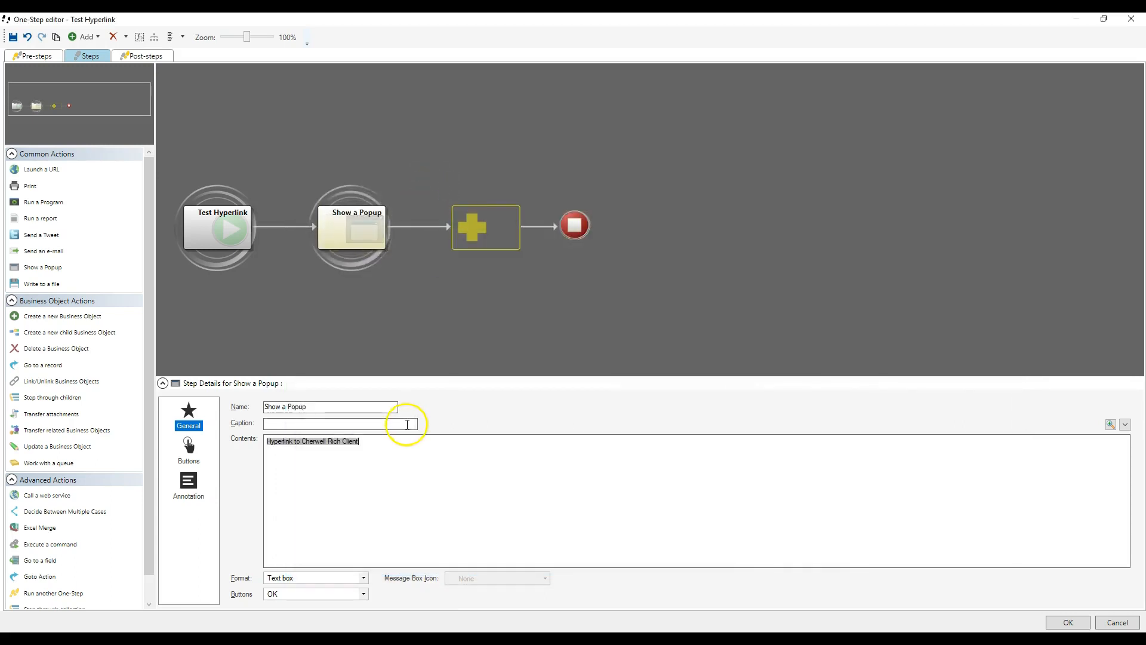
# Step: Open the popup's contents in the larger text editor to check the inserted expression, and close it
pyautogui.click(1110, 423)
pyautogui.click(517, 265)
pyautogui.hotkey('ctrl', 'a')
pyautogui.click(765, 496)
# Step: Save the Test Hyperlink One-Step and run it on the open incident, examining the link text in the popup
pyautogui.click(1113, 622)
pyautogui.click(918, 363)
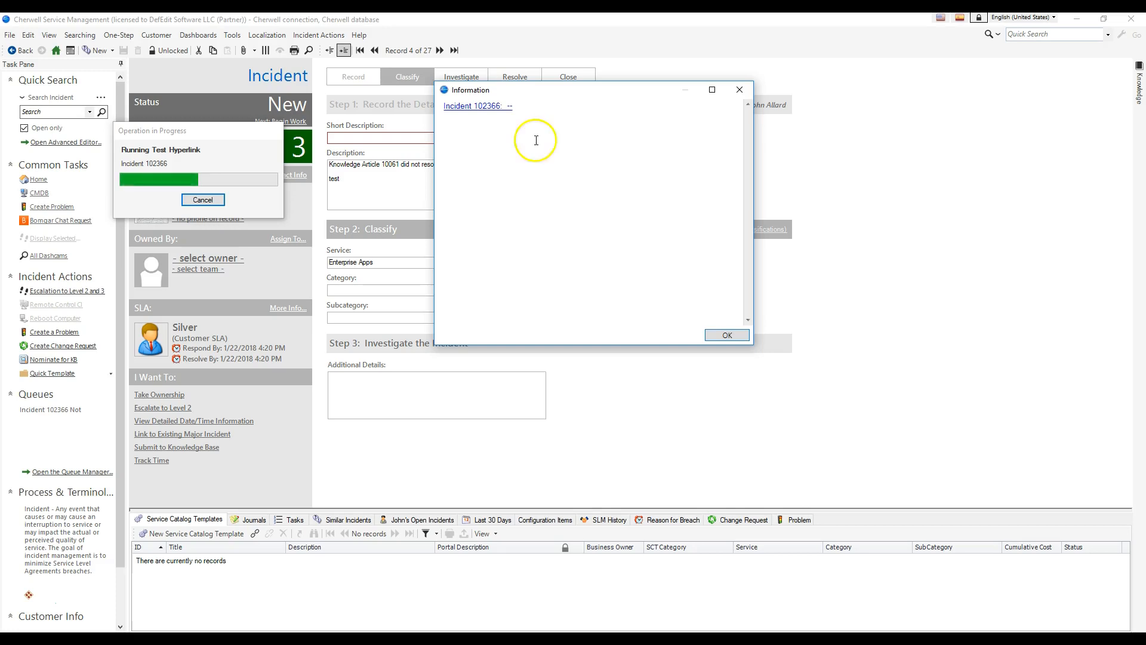
pyautogui.moveTo(539, 129); pyautogui.dragTo(367, 130)
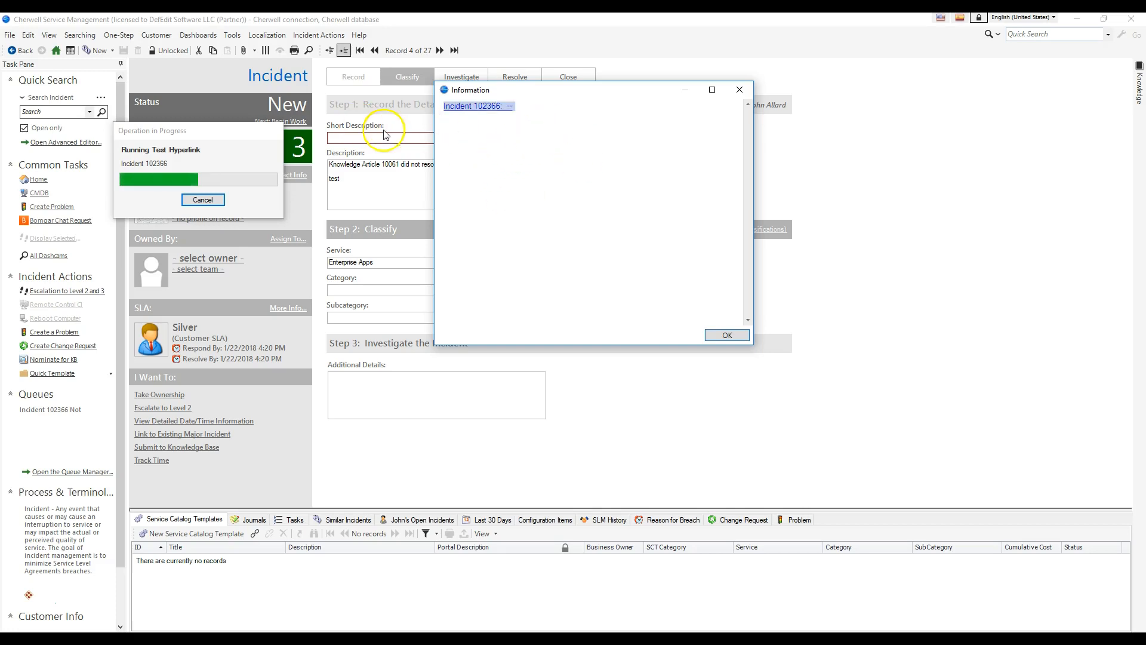
# Step: Follow the incident link in the popup to view the record in its own client window, and close both windows
pyautogui.moveTo(463, 110)
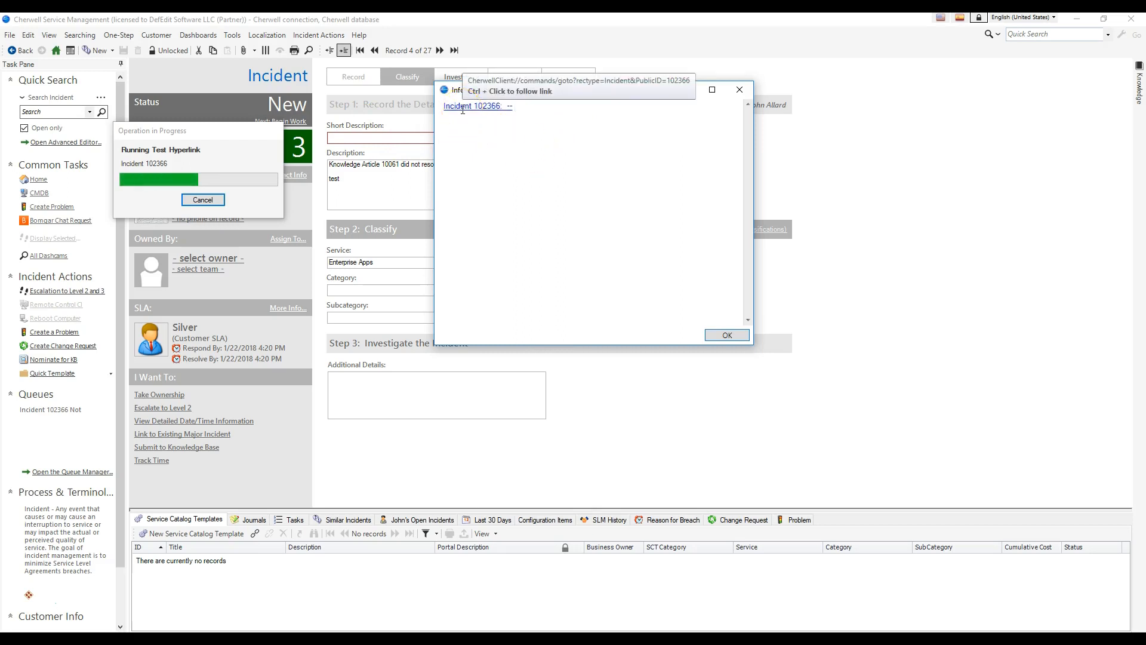
pyautogui.keyDown('ctrl'); pyautogui.click(464, 107); pyautogui.keyUp('ctrl')
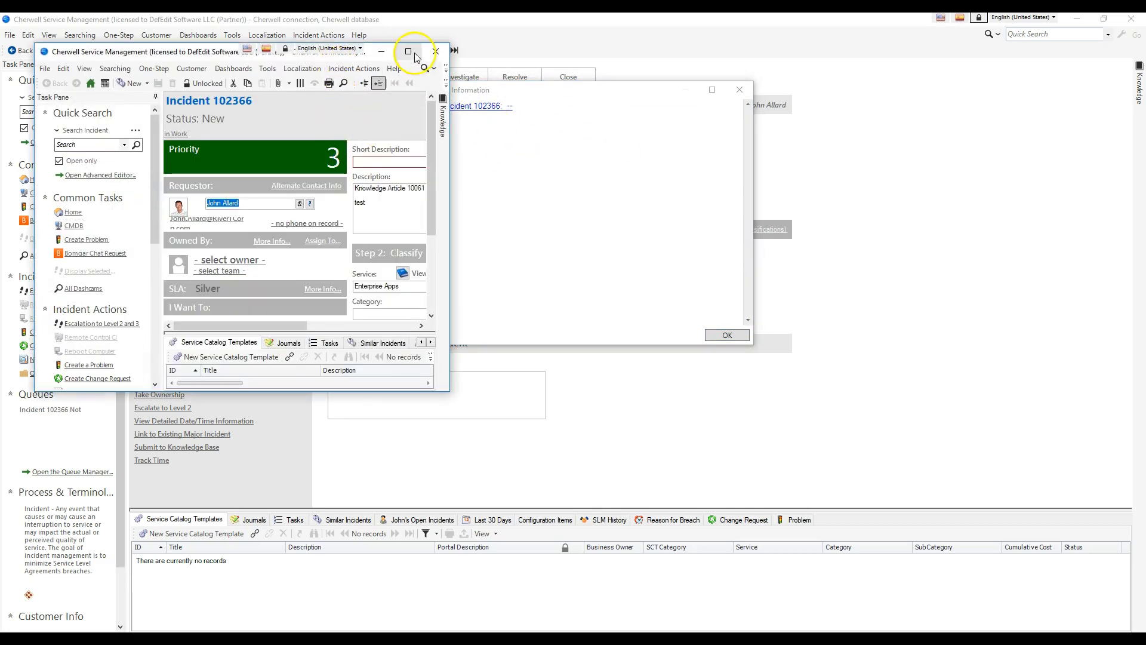
pyautogui.moveTo(225, 51); pyautogui.dragTo(346, 60)
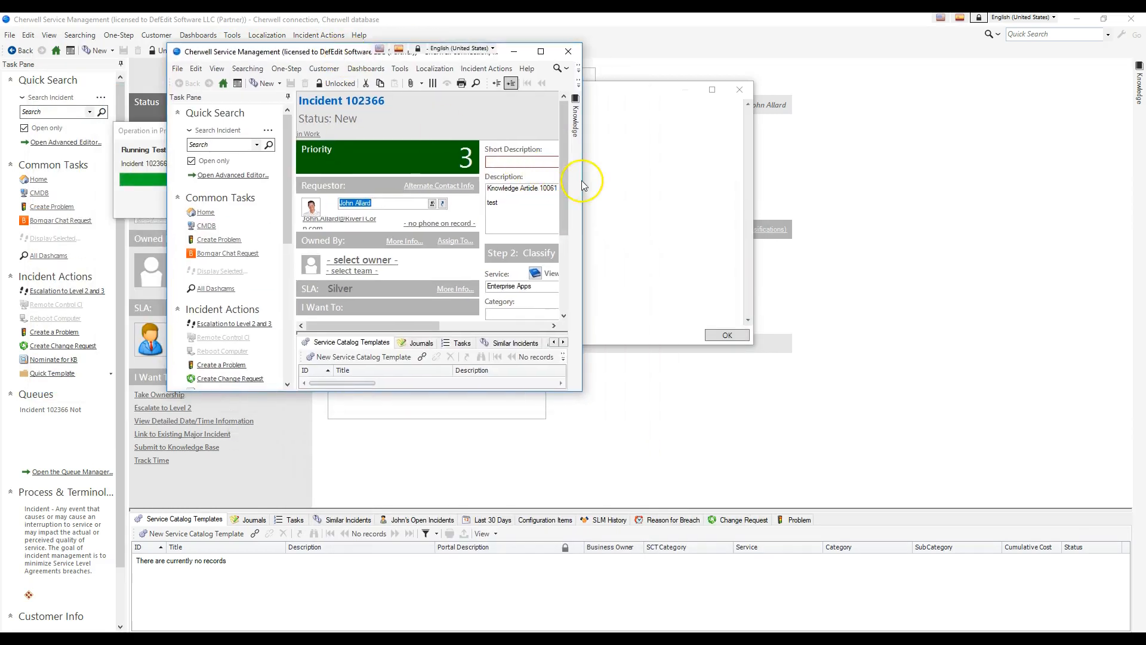
pyautogui.moveTo(583, 181); pyautogui.dragTo(604, 222)
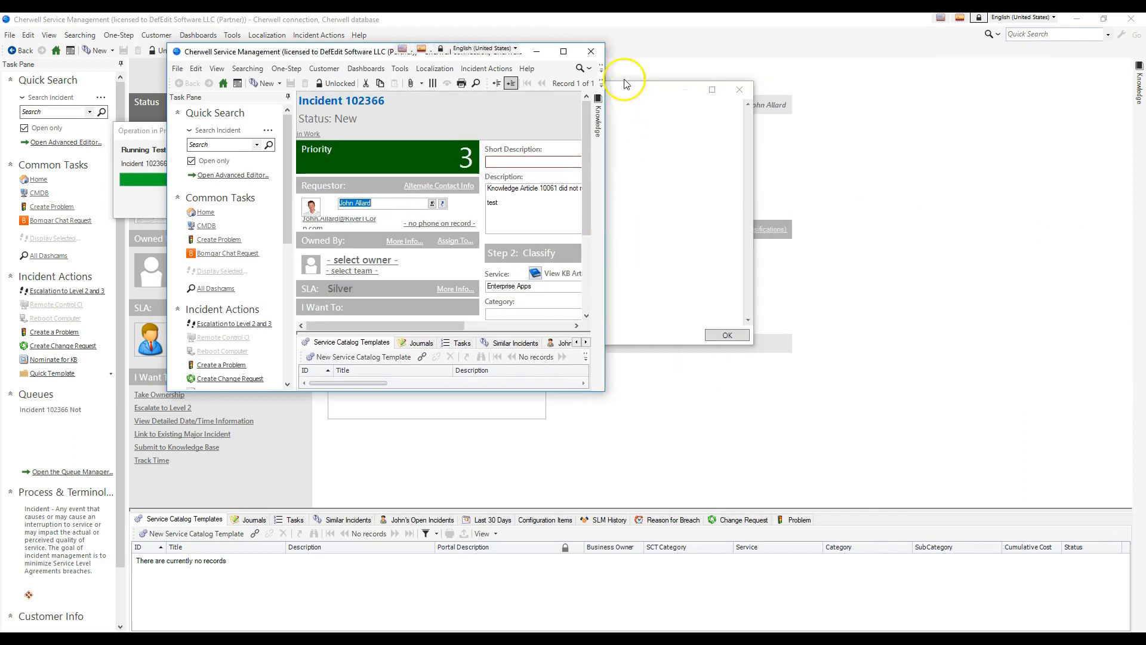
pyautogui.click(589, 57)
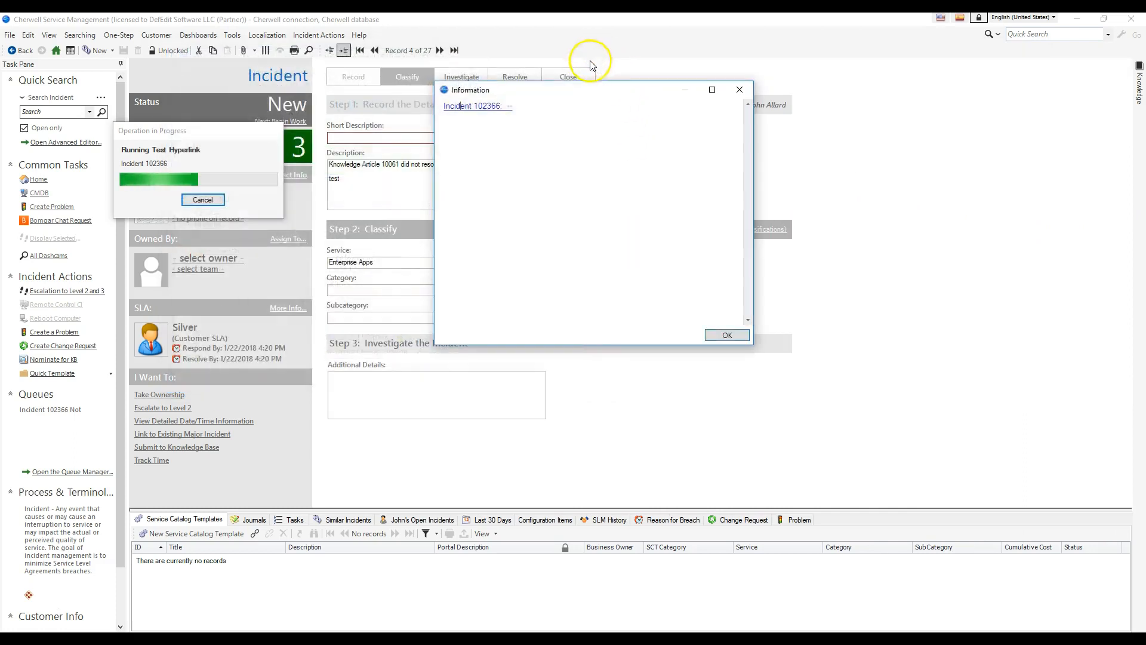
pyautogui.click(728, 334)
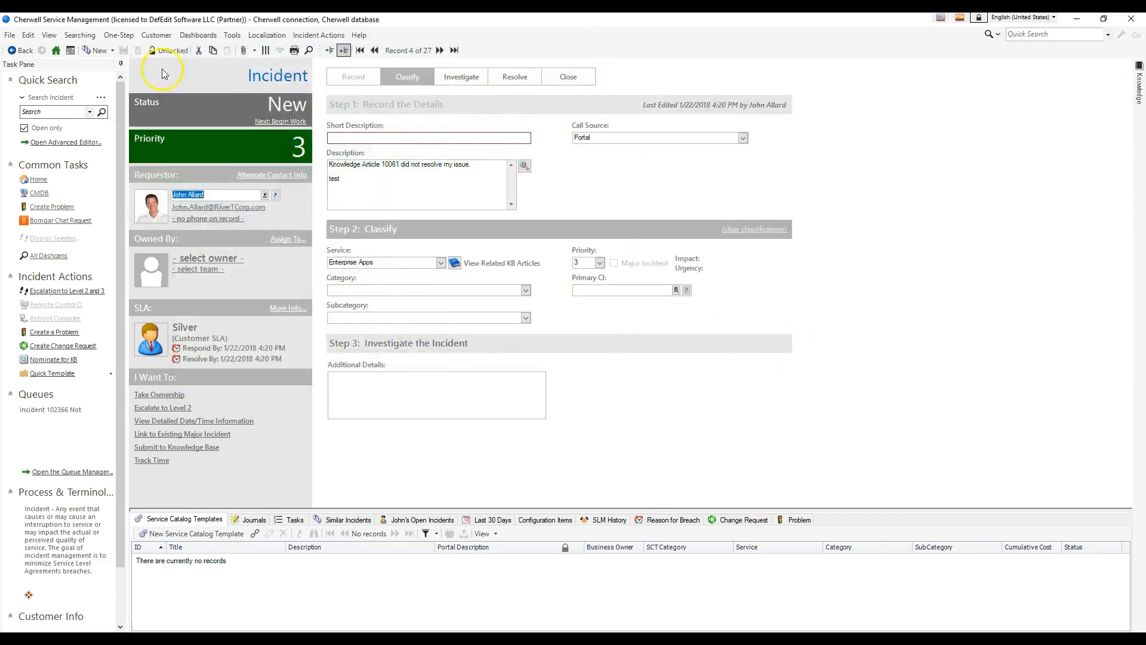
# Step: Open the Test Hyperlink One-Step for editing and select its Show a Popup action
pyautogui.click(118, 35)
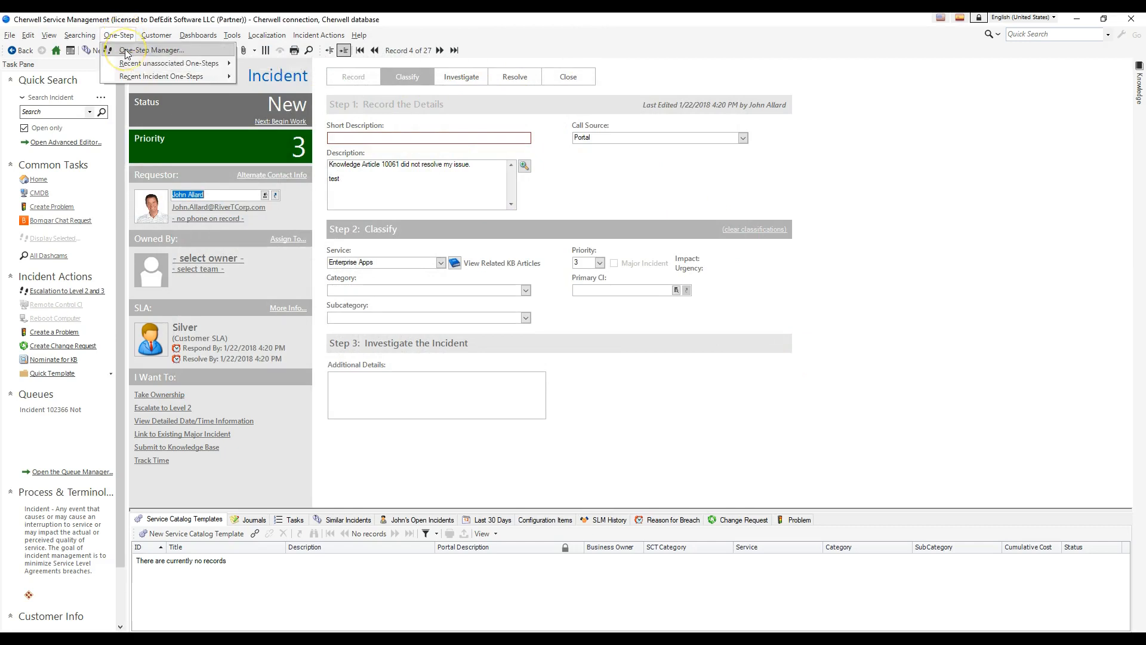
pyautogui.click(126, 52)
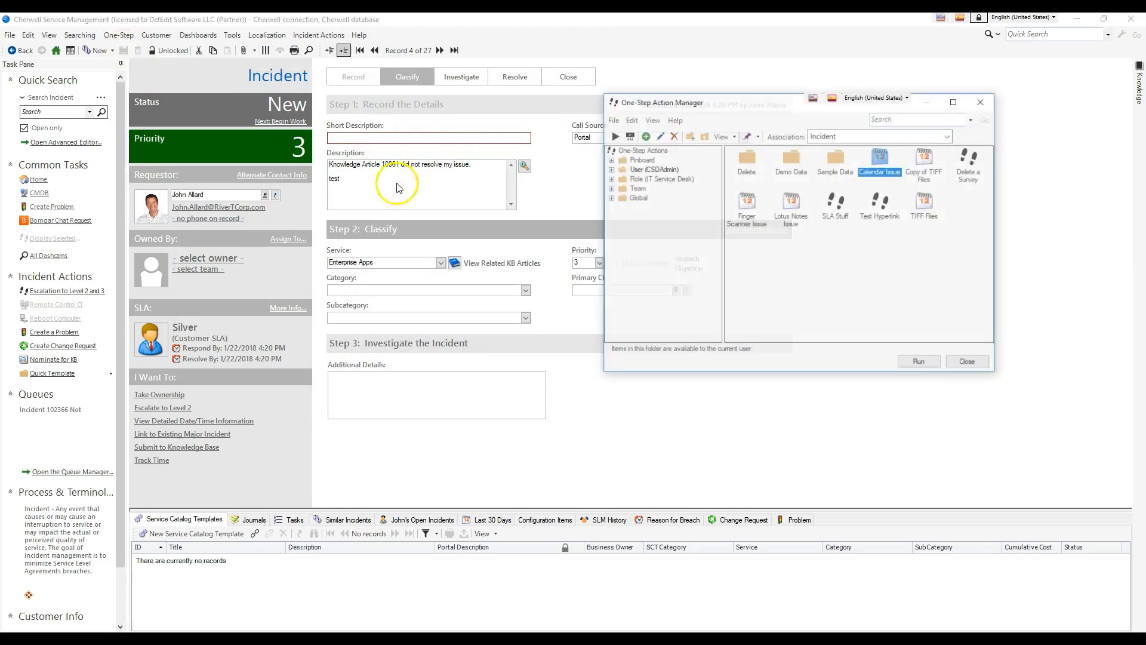
pyautogui.rightClick(878, 222)
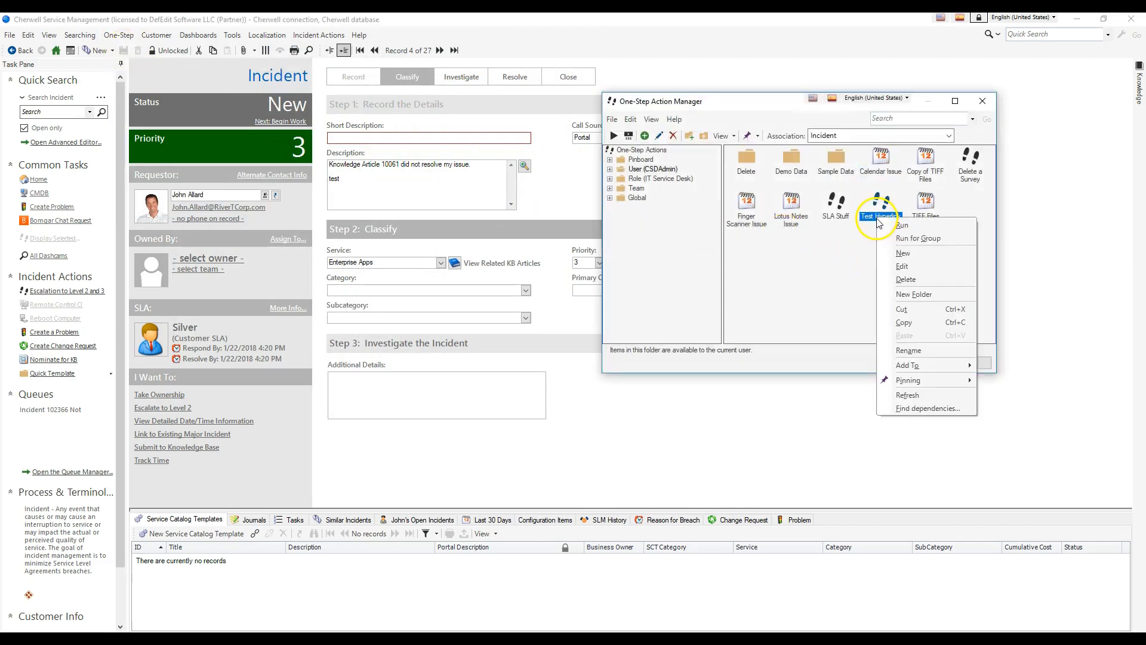
pyautogui.click(837, 260)
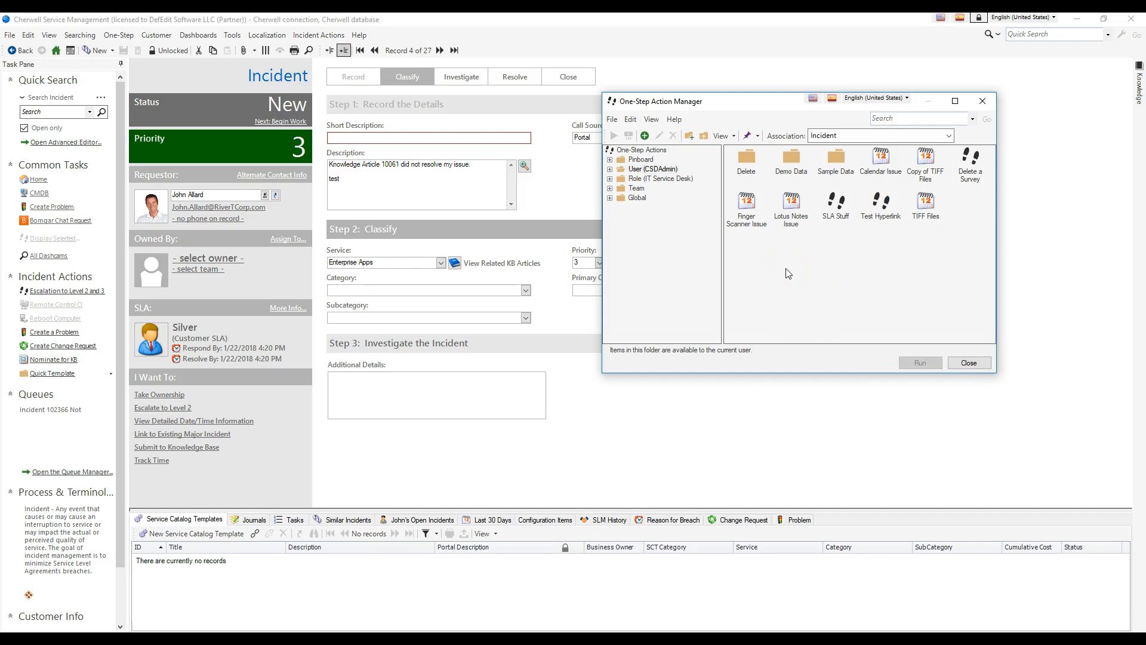
pyautogui.rightClick(883, 209)
pyautogui.click(902, 255)
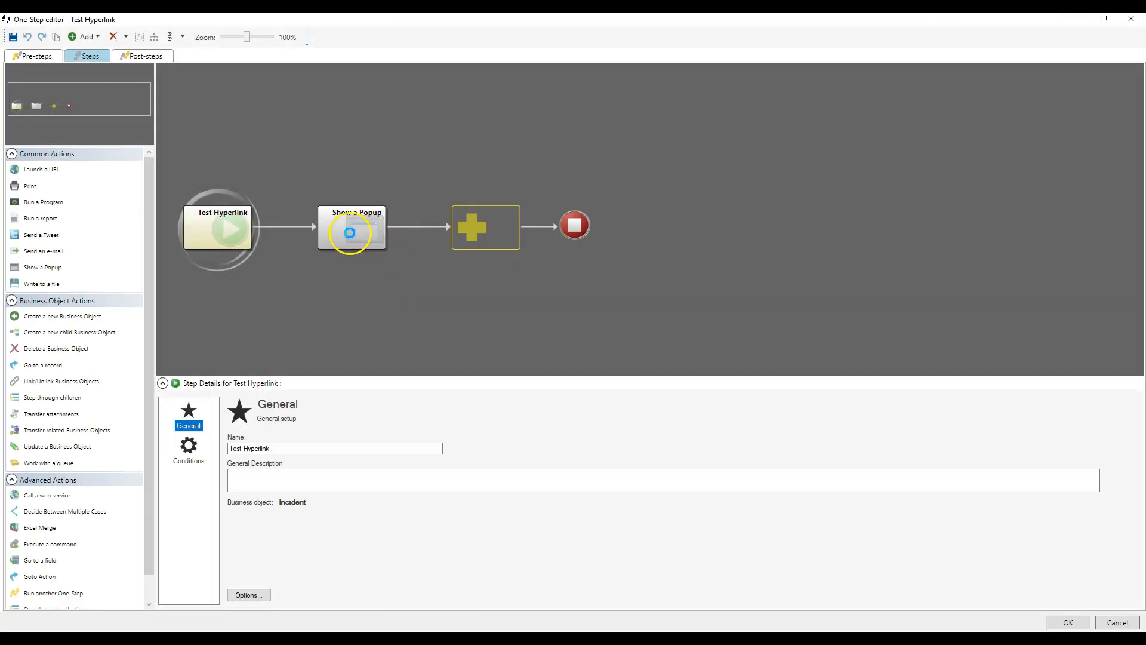
pyautogui.click(349, 233)
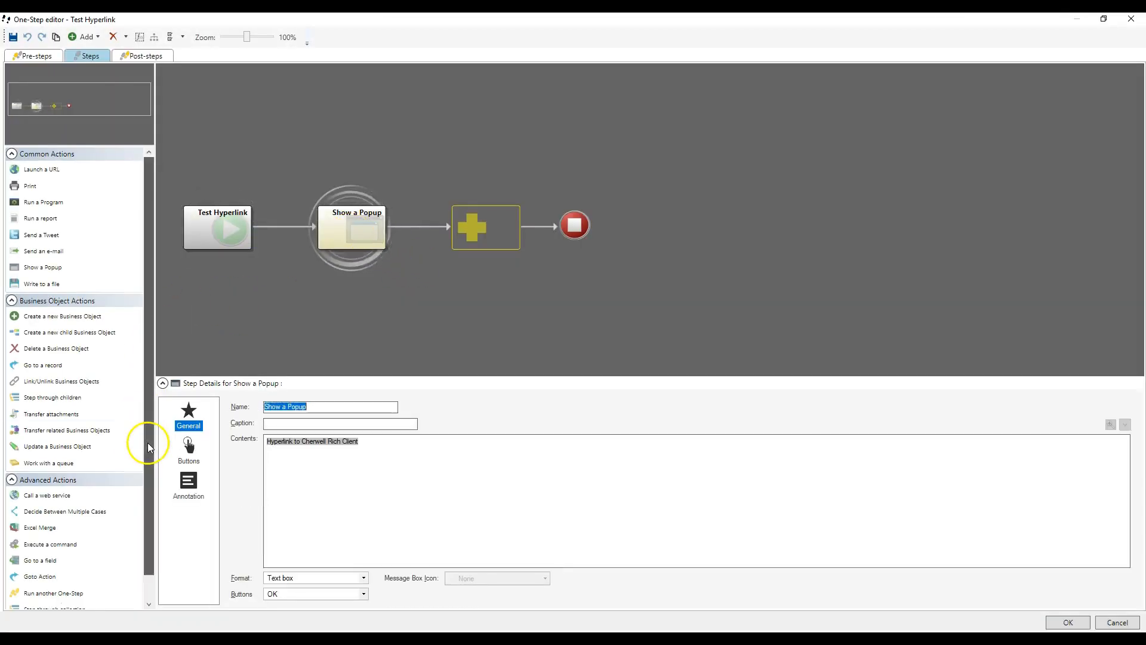
# Step: Insert an Update a Variable or Stored Value action ahead of the popup, targeting a Text variable named Hyperlinks
pyautogui.scroll(-2, 134, 442)
pyautogui.moveTo(72, 598); pyautogui.dragTo(295, 223)
pyautogui.click(256, 519)
pyautogui.click(248, 482)
pyautogui.click(306, 484)
pyautogui.write('Hyperlinks')
pyautogui.click(519, 482)
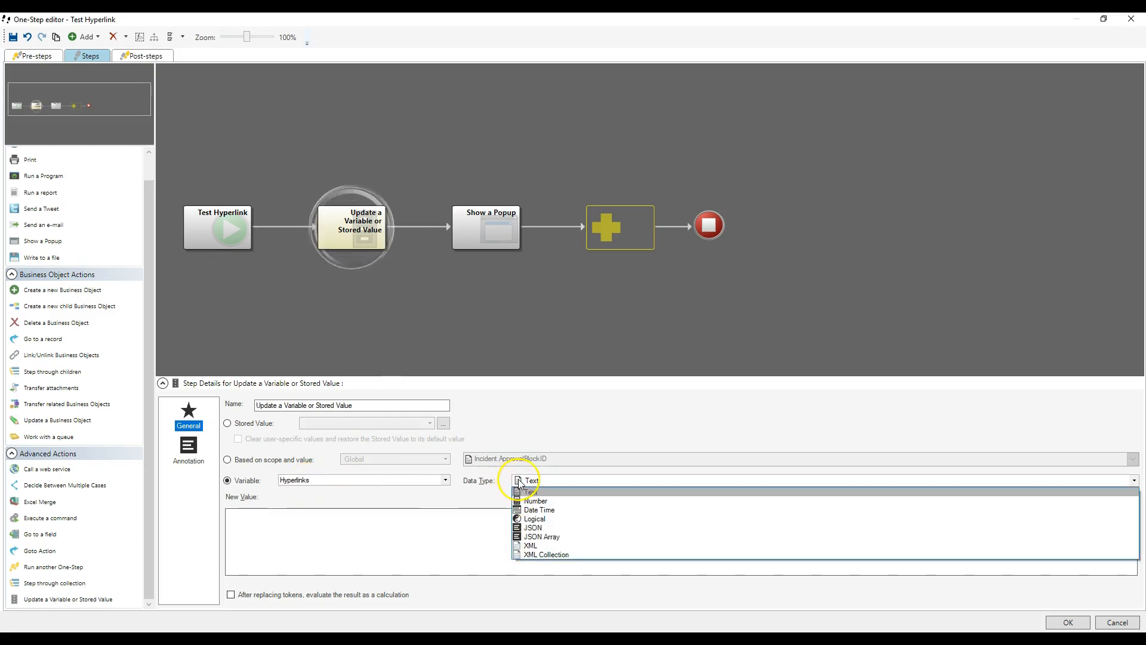
# Step: Insert the "Hyperlink to Cherwell Rich Client" expression into the variable update's new value
pyautogui.click(469, 521)
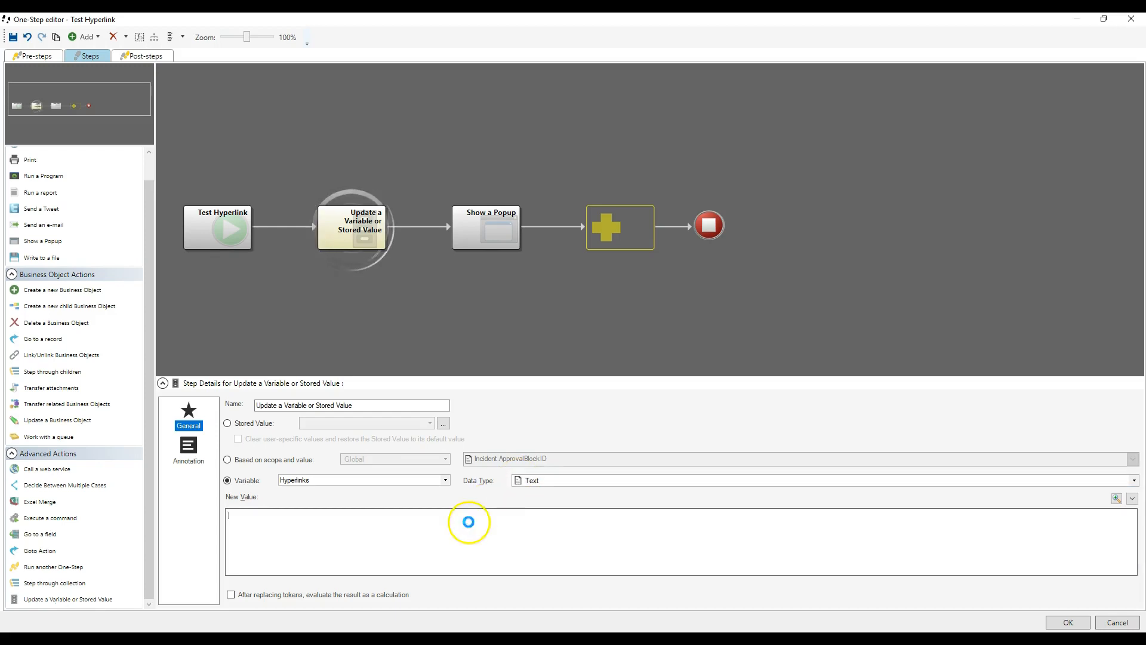
pyautogui.rightClick(469, 521)
pyautogui.scroll(-10, 518, 380)
pyautogui.scroll(-1, 518, 381)
pyautogui.doubleClick(520, 442)
pyautogui.click(521, 461)
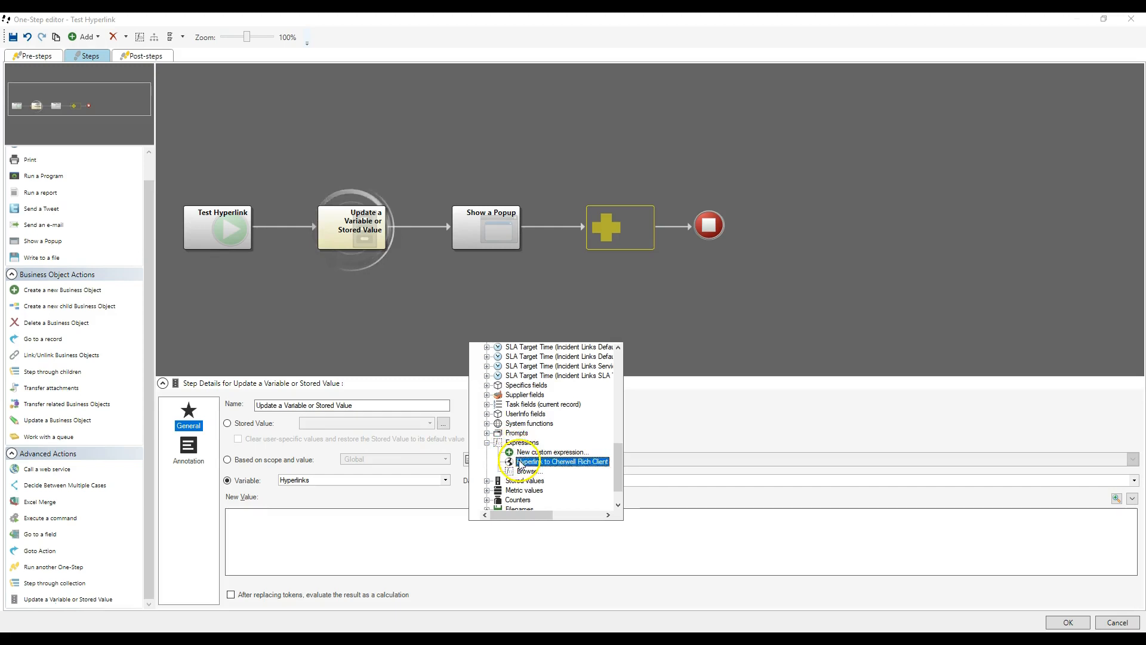
pyautogui.doubleClick(520, 462)
pyautogui.press('Home')
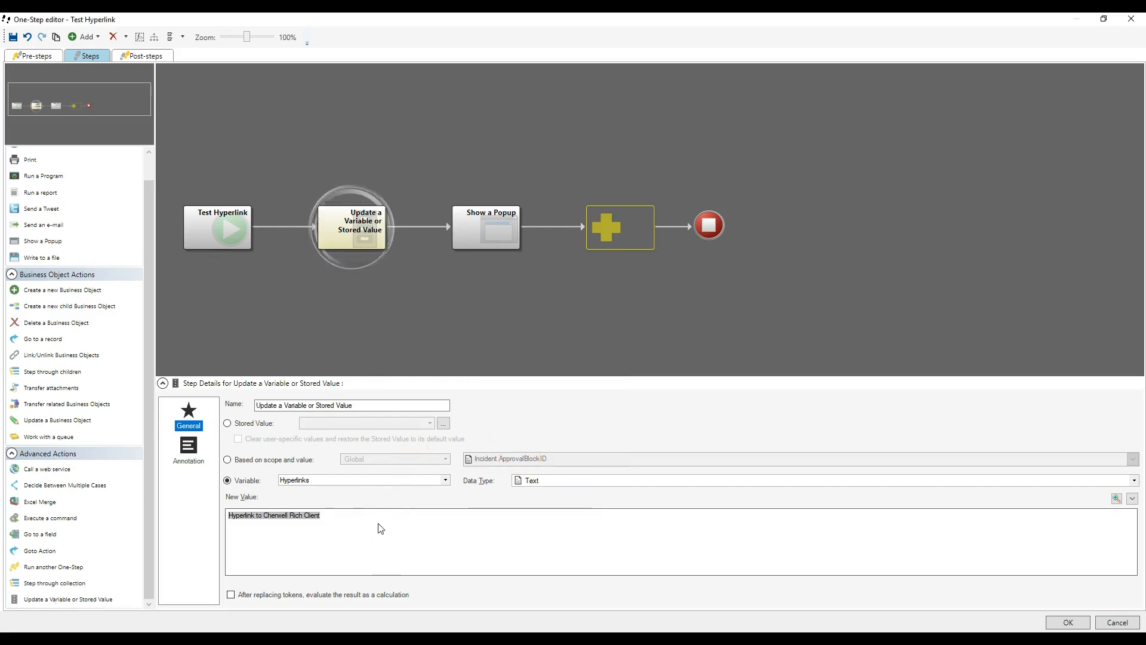
# Step: Add a line above the expression in the new value and insert the Hyperlinks variable there
pyautogui.press('Return')
pyautogui.press('Up')
pyautogui.rightClick(322, 512)
pyautogui.scroll(-10, 383, 352)
pyautogui.scroll(-2, 383, 354)
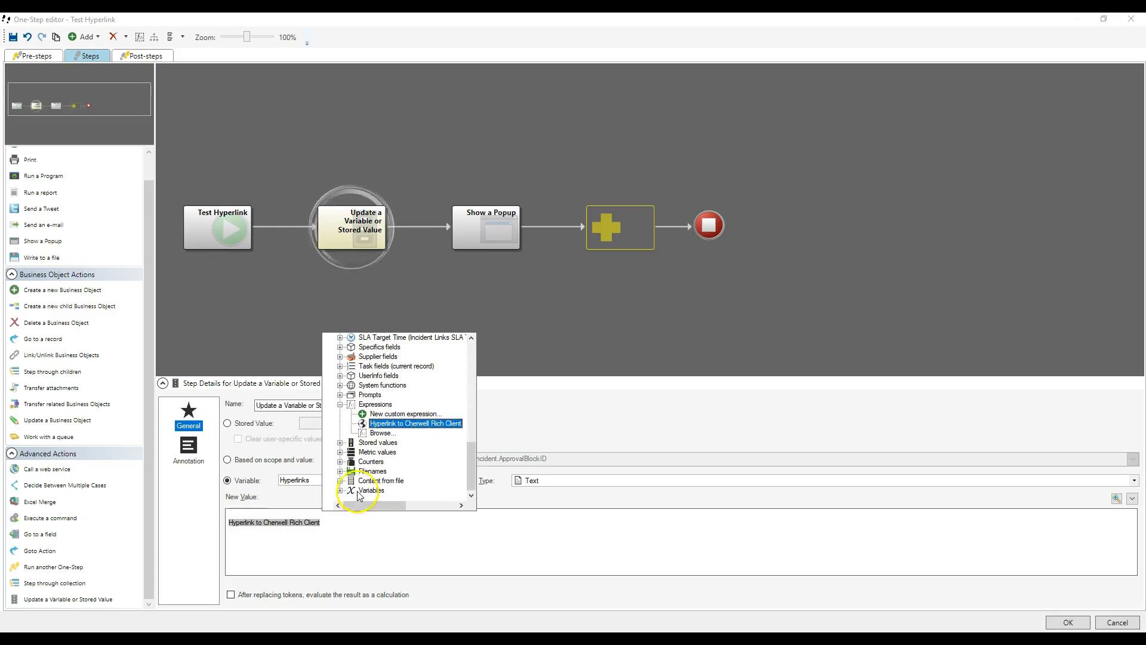
pyautogui.doubleClick(370, 498)
pyautogui.click(379, 463)
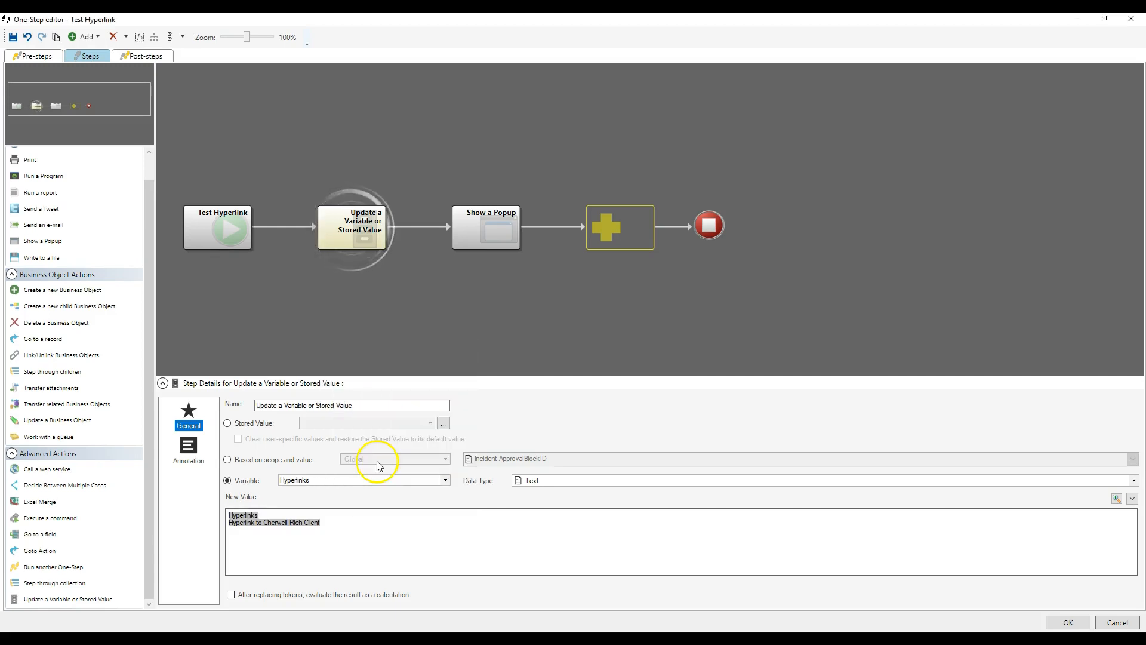
# Step: Delete the Show a Popup action from the main steps and add a new one to the post-steps
pyautogui.rightClick(462, 225)
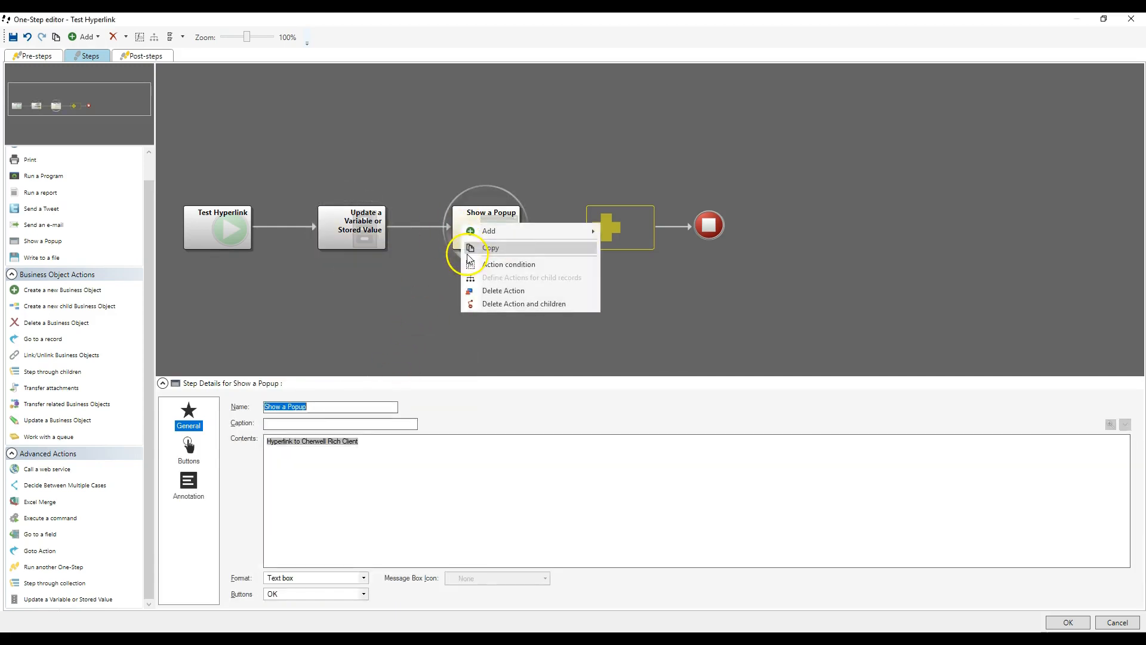
pyautogui.click(478, 291)
pyautogui.click(168, 61)
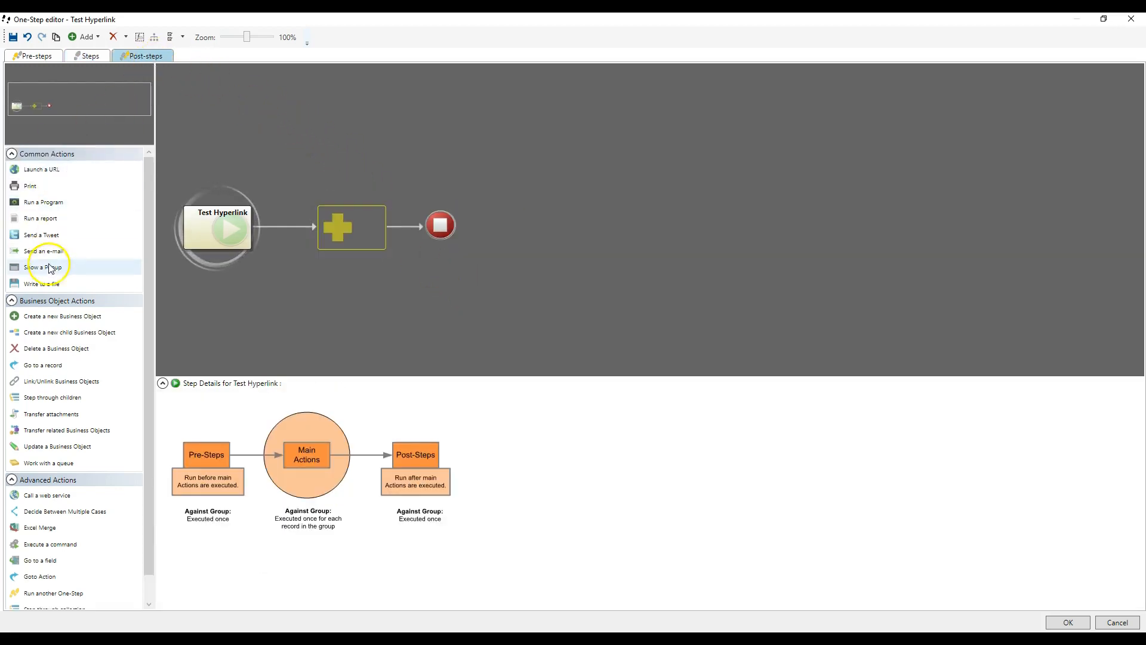
pyautogui.moveTo(53, 266); pyautogui.dragTo(330, 235)
# Step: Insert the Hyperlinks variable into the post-step popup's contents and set the popup's format to Text box
pyautogui.rightClick(321, 469)
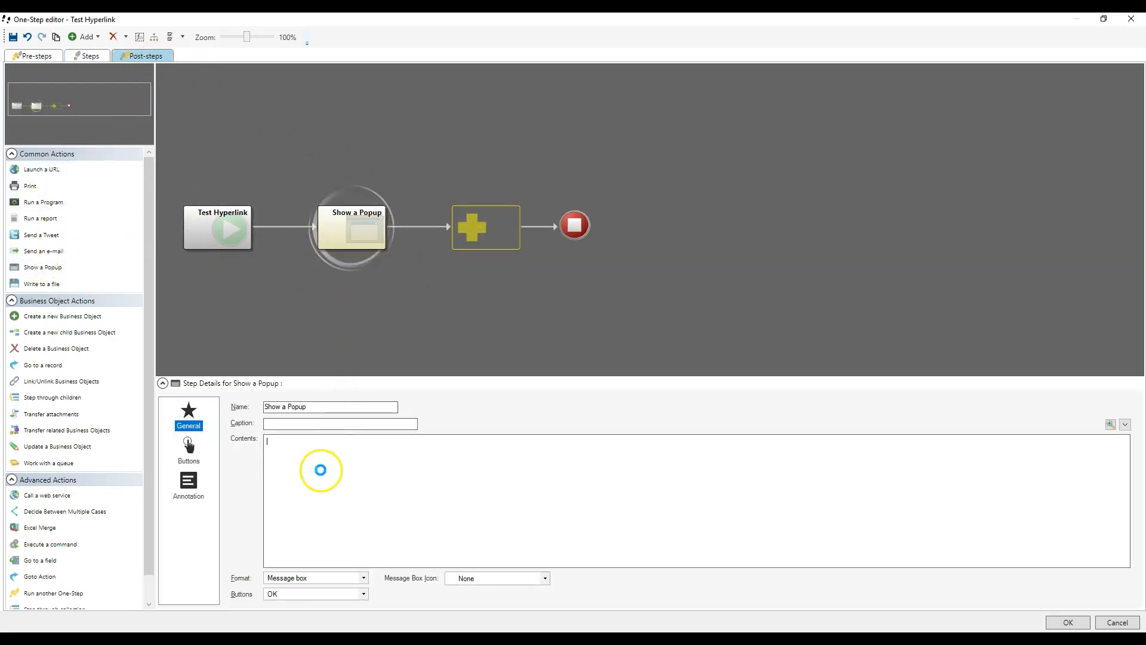
pyautogui.doubleClick(377, 475)
pyautogui.scroll(-10, 377, 474)
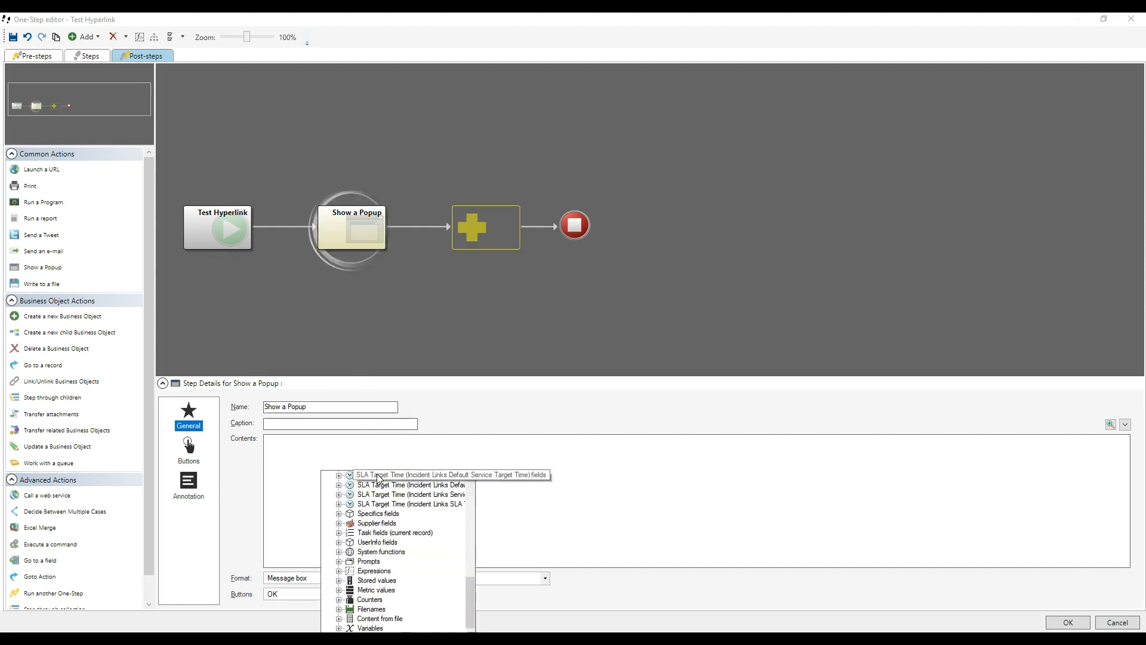
pyautogui.click(365, 628)
pyautogui.doubleClick(364, 628)
pyautogui.doubleClick(376, 595)
pyautogui.click(358, 578)
pyautogui.click(323, 596)
# Step: Check the variable update in the main steps, save the One-Step, and run Test Hyperlink for the group of incidents
pyautogui.click(86, 56)
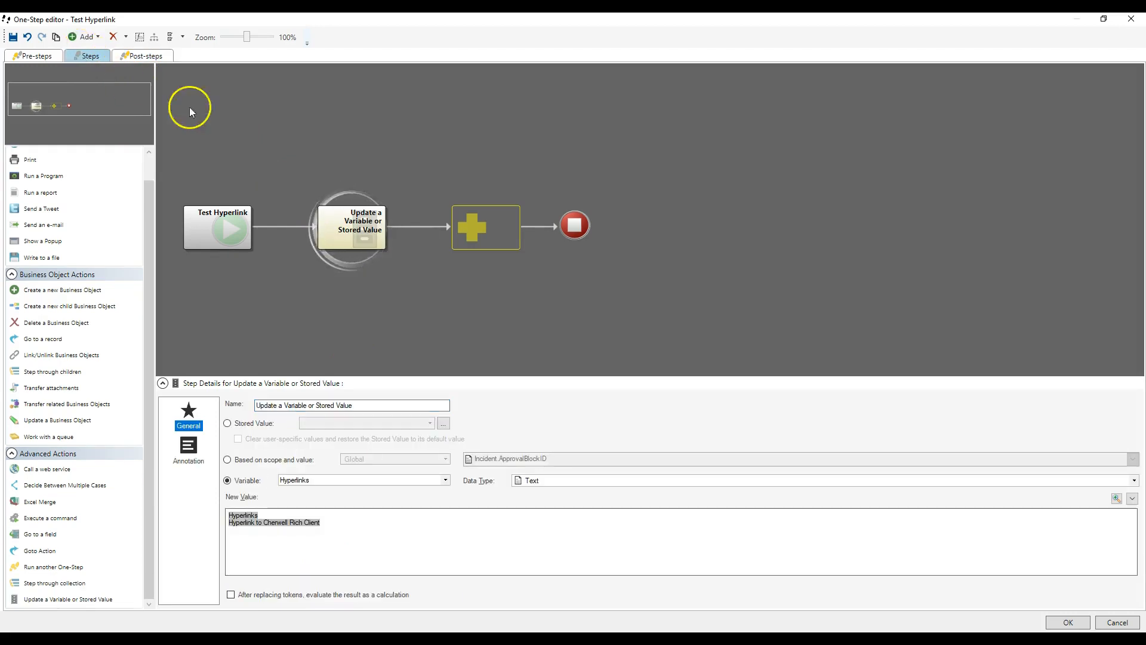
pyautogui.click(1070, 621)
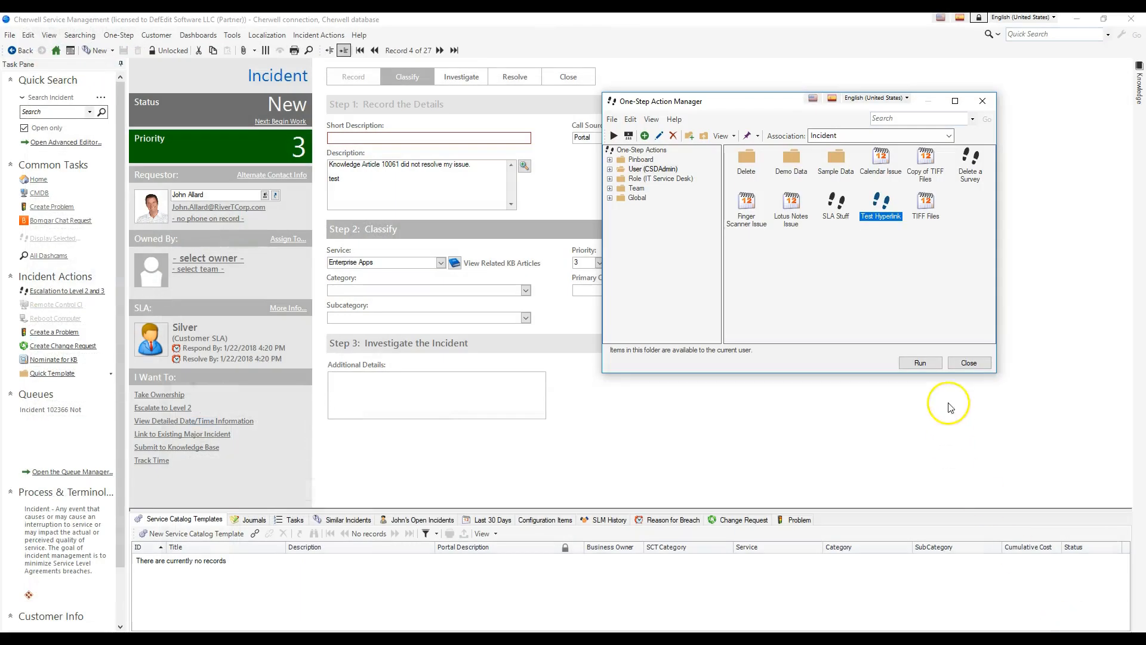
pyautogui.rightClick(896, 217)
pyautogui.click(916, 223)
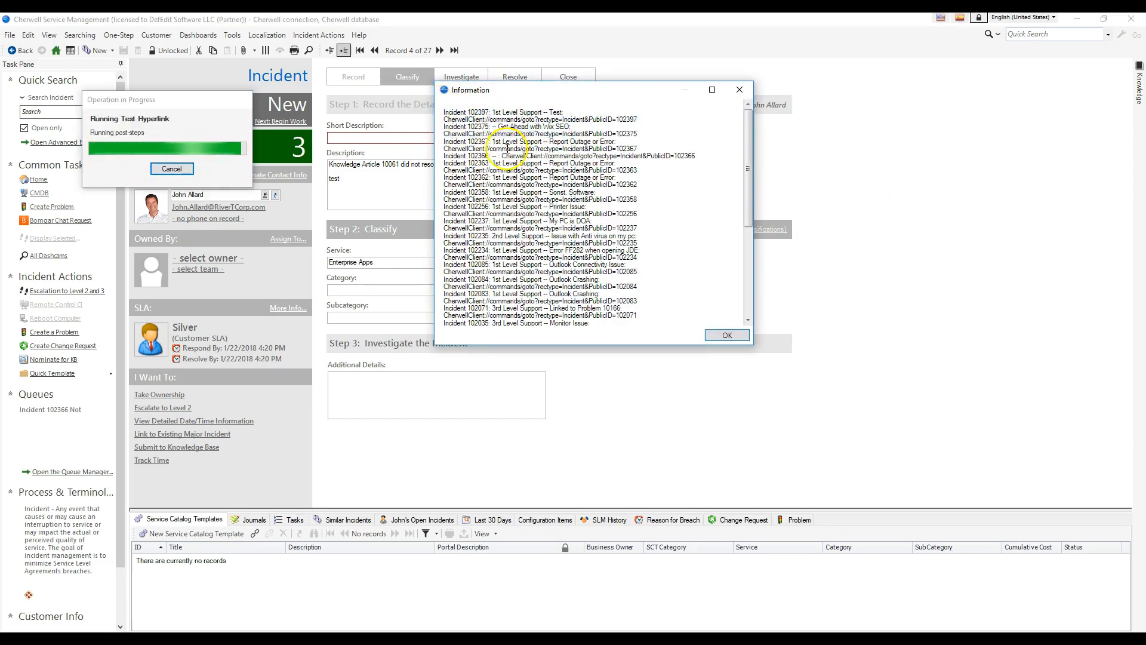
# Step: Examine the list of incident links in the popup, highlight the first link's address, and close the popup
pyautogui.scroll(-7, 519, 149)
pyautogui.scroll(7, 541, 222)
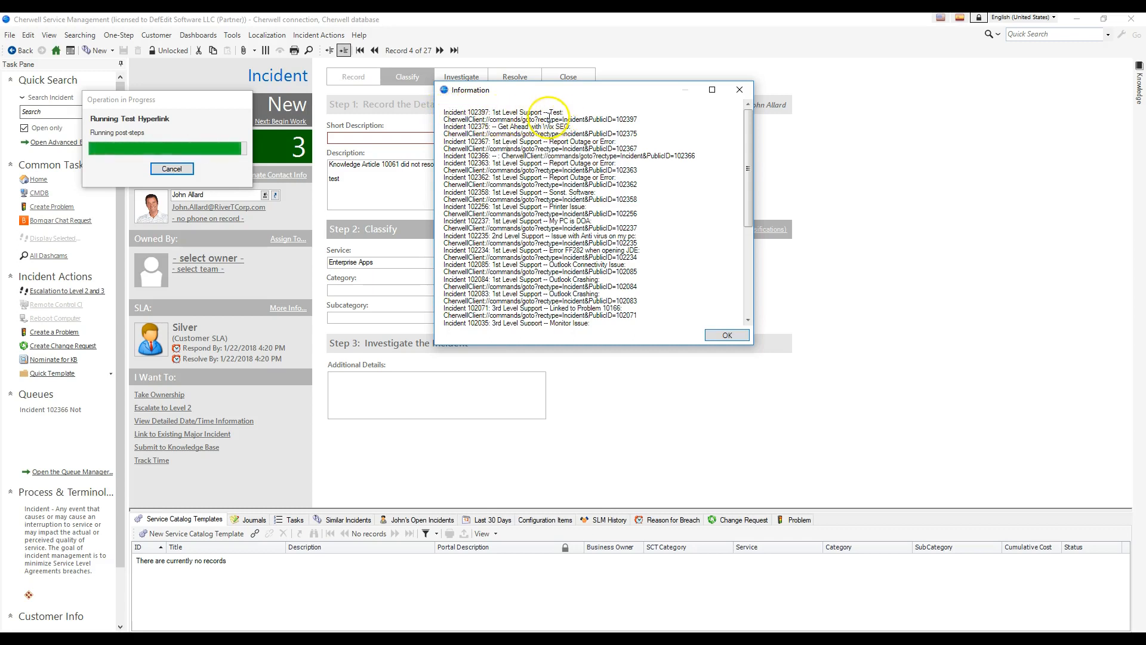
pyautogui.moveTo(443, 120); pyautogui.dragTo(580, 119)
pyautogui.click(740, 91)
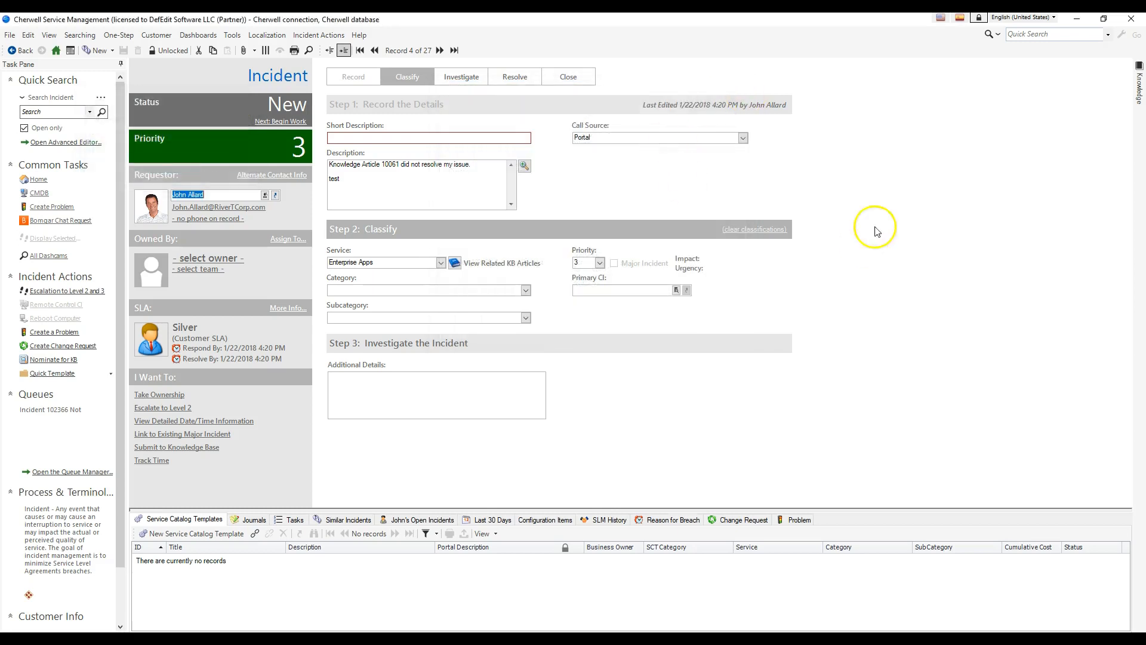
# Step: Reopen the Test Hyperlink One-Step for editing and view its variable update action
pyautogui.click(122, 35)
pyautogui.click(132, 51)
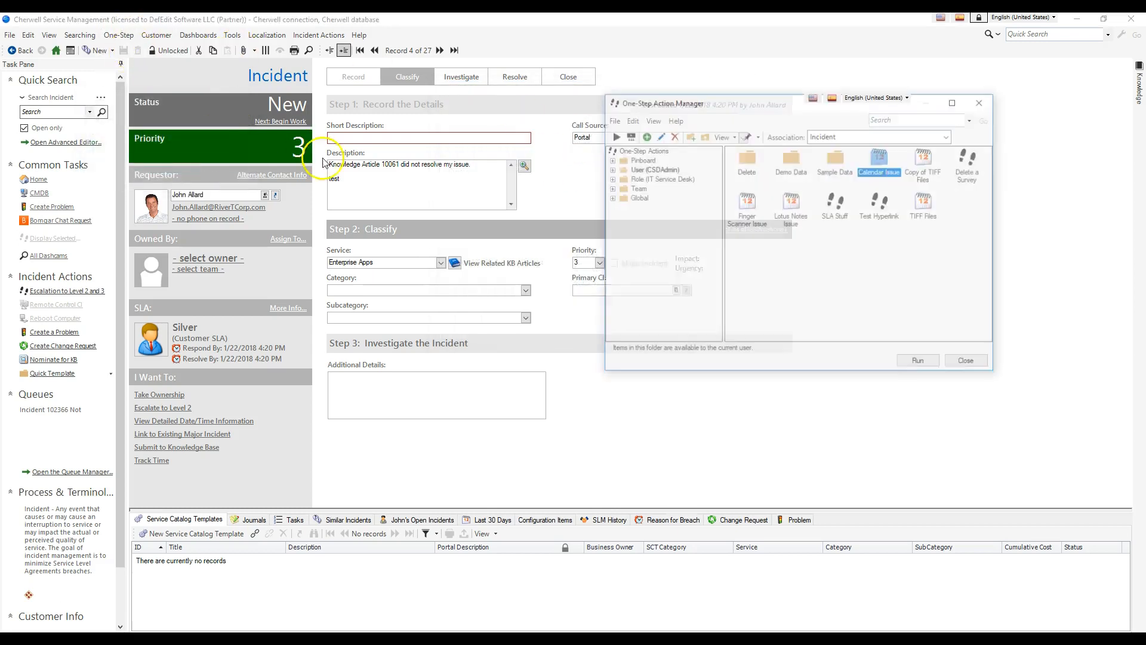
pyautogui.rightClick(881, 203)
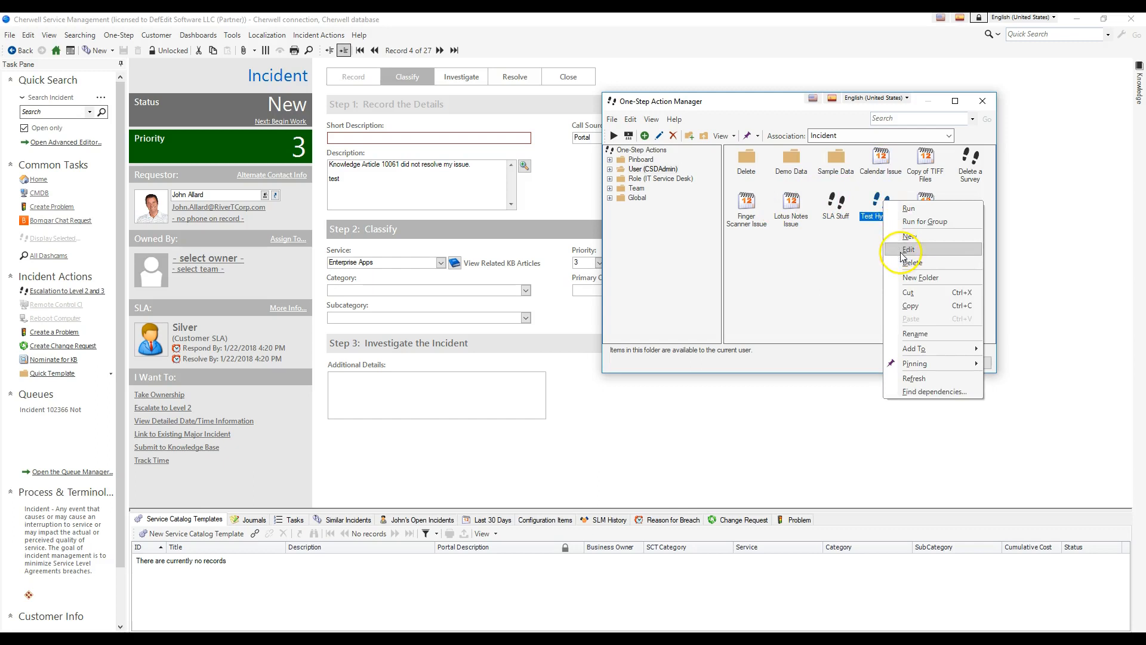
pyautogui.click(895, 246)
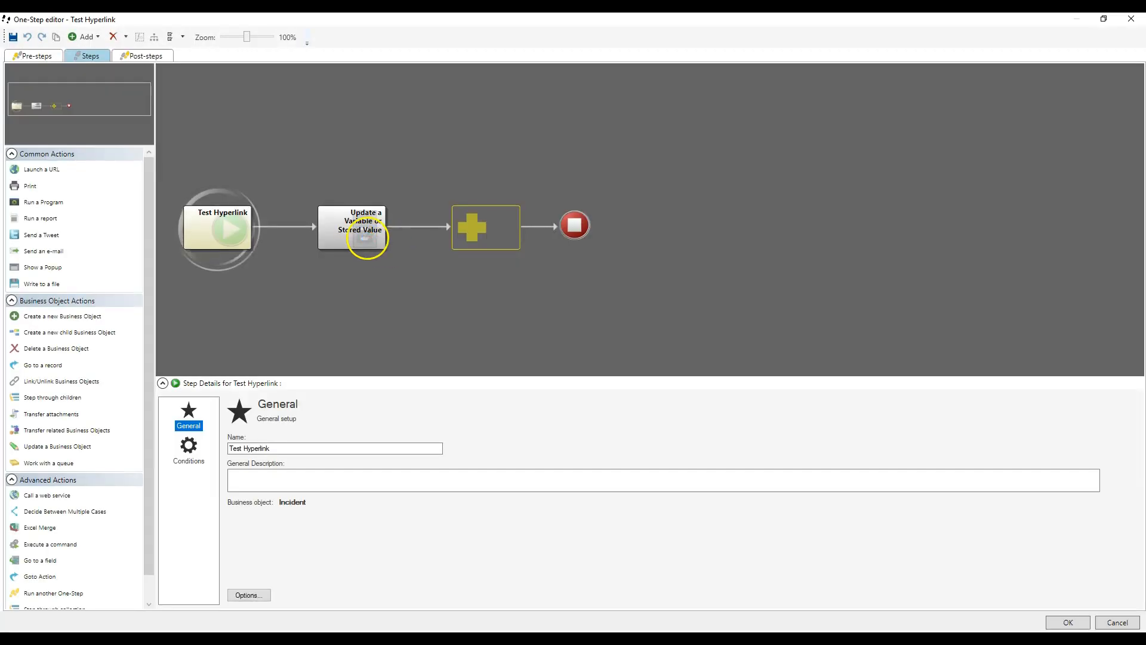
pyautogui.click(366, 238)
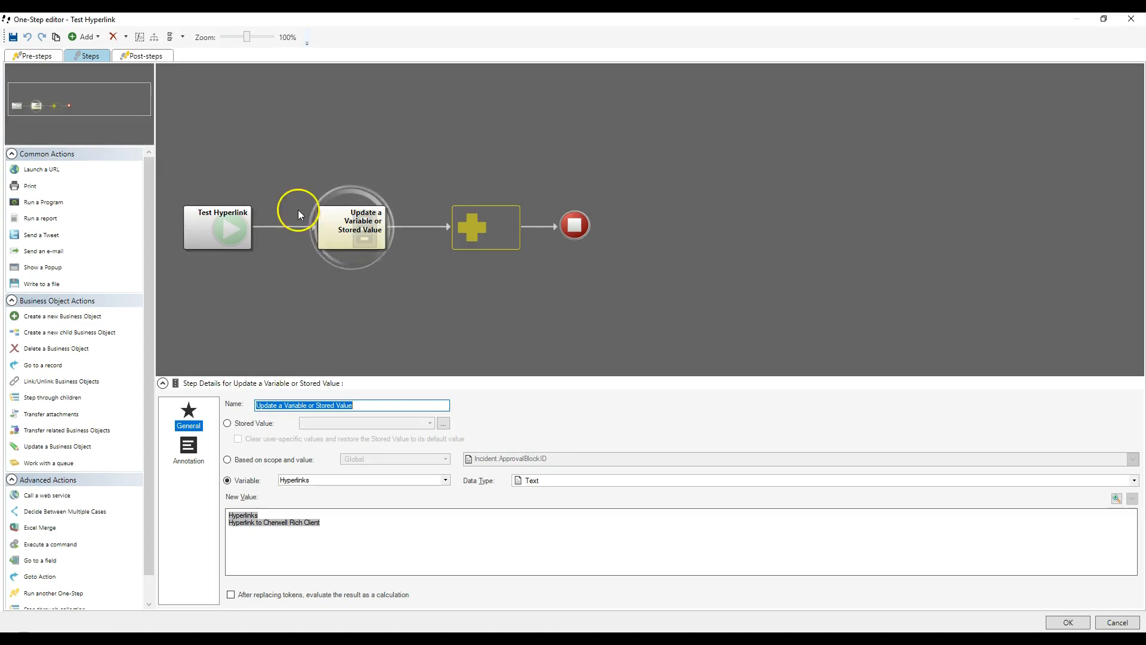
# Step: Insert a Write to a file action before the variable update and have its file written before the next sub-step
pyautogui.moveTo(43, 282); pyautogui.dragTo(157, 261)
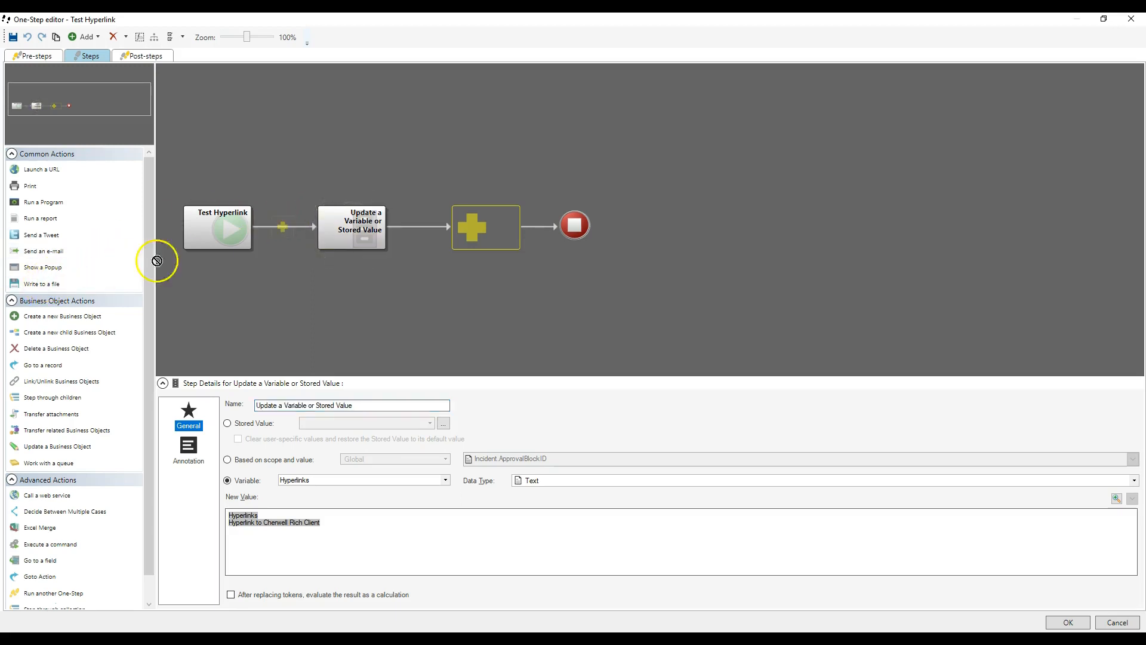
pyautogui.moveTo(285, 226); pyautogui.dragTo(286, 225)
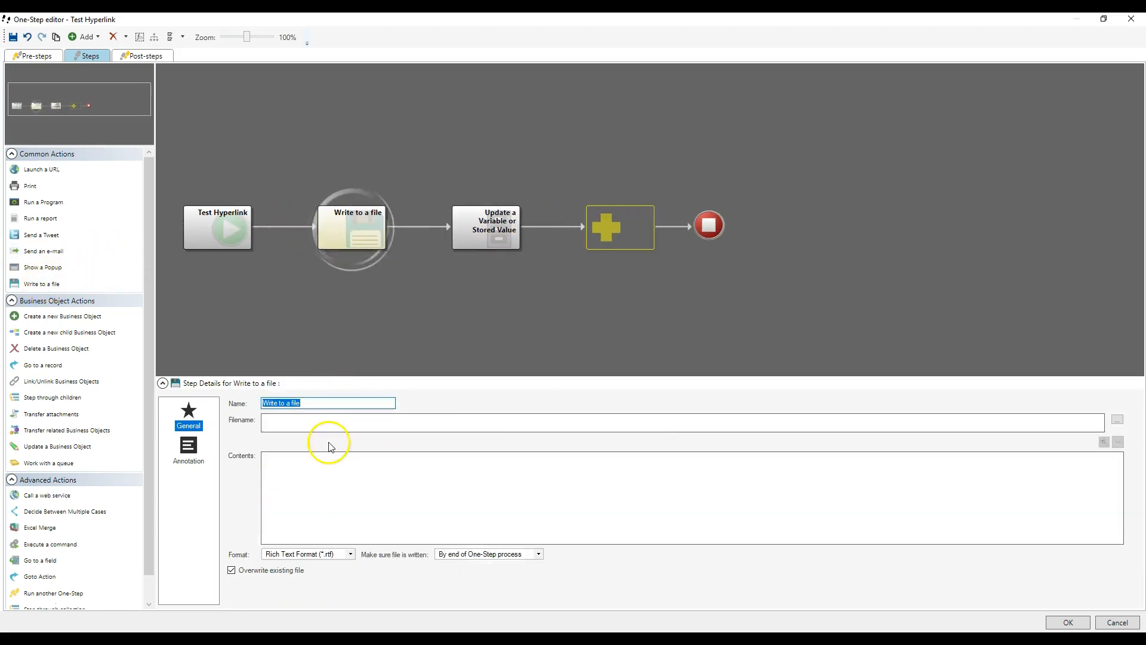
pyautogui.click(325, 460)
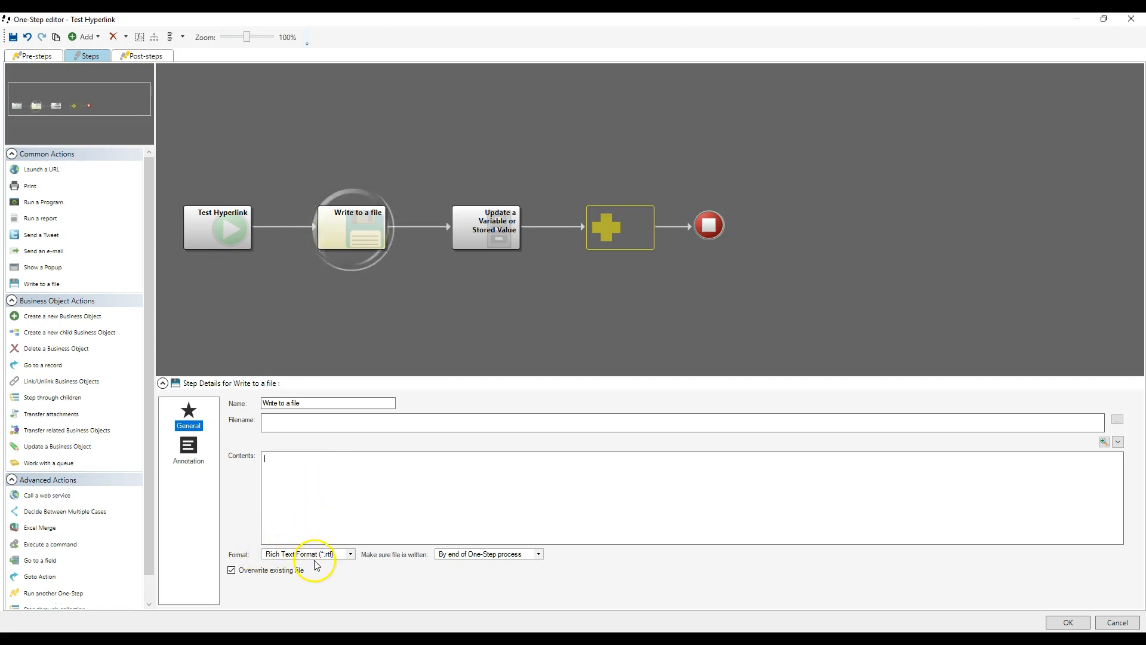
pyautogui.click(477, 554)
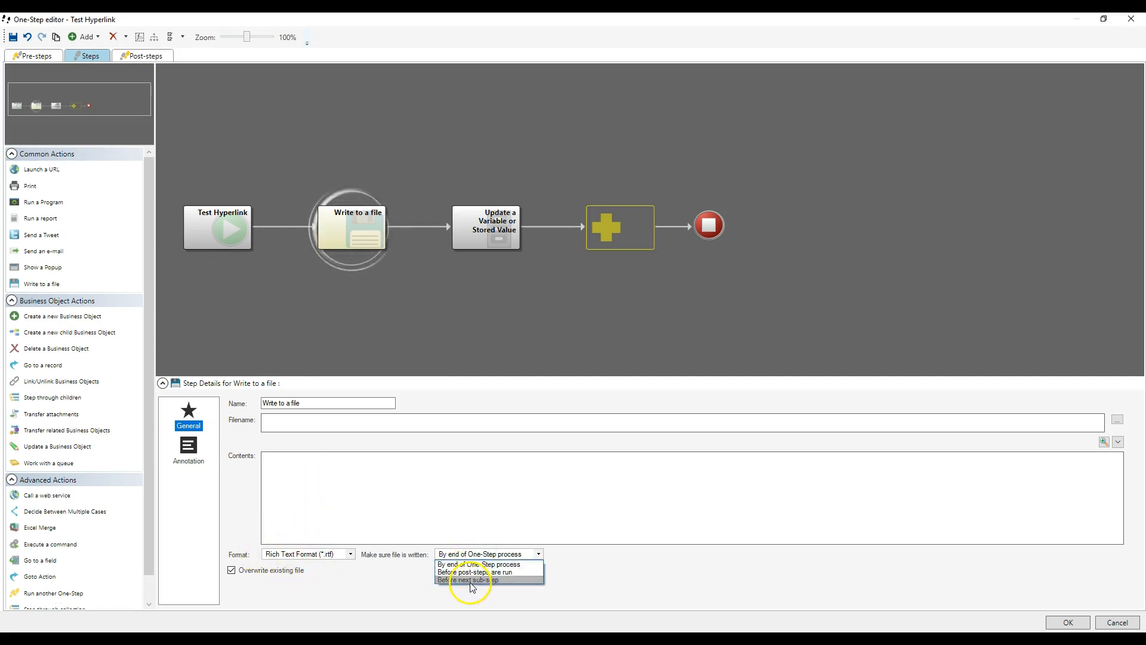
pyautogui.click(471, 582)
pyautogui.click(404, 471)
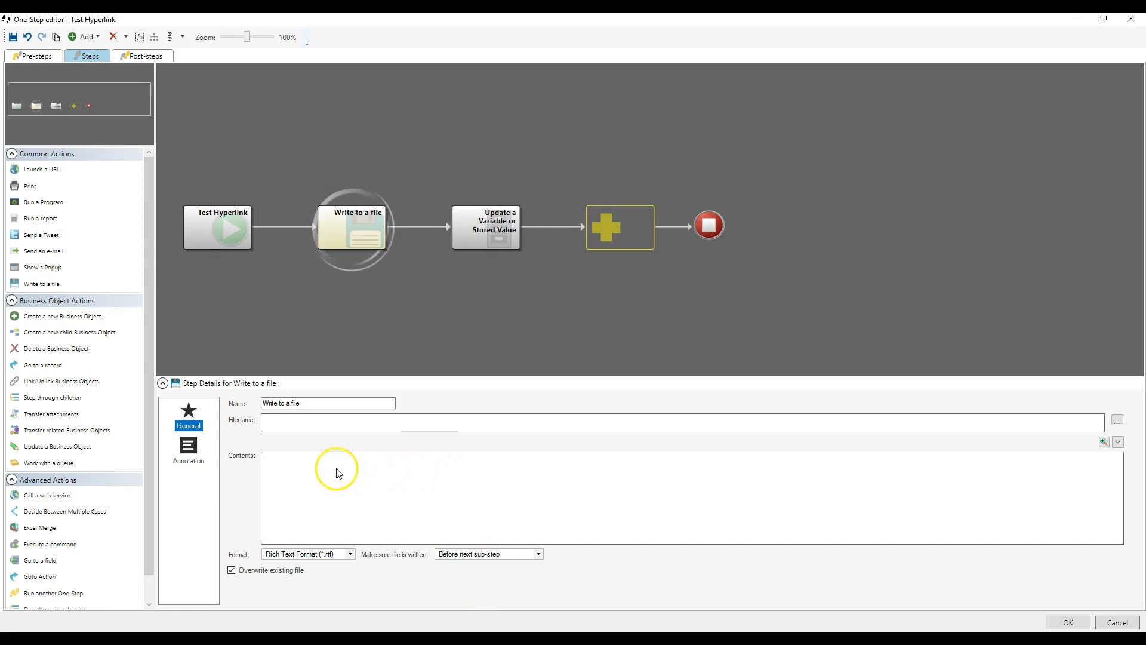
# Step: Rename the file-writing action as Write Links
pyautogui.rightClick(274, 455)
pyautogui.doubleClick(303, 461)
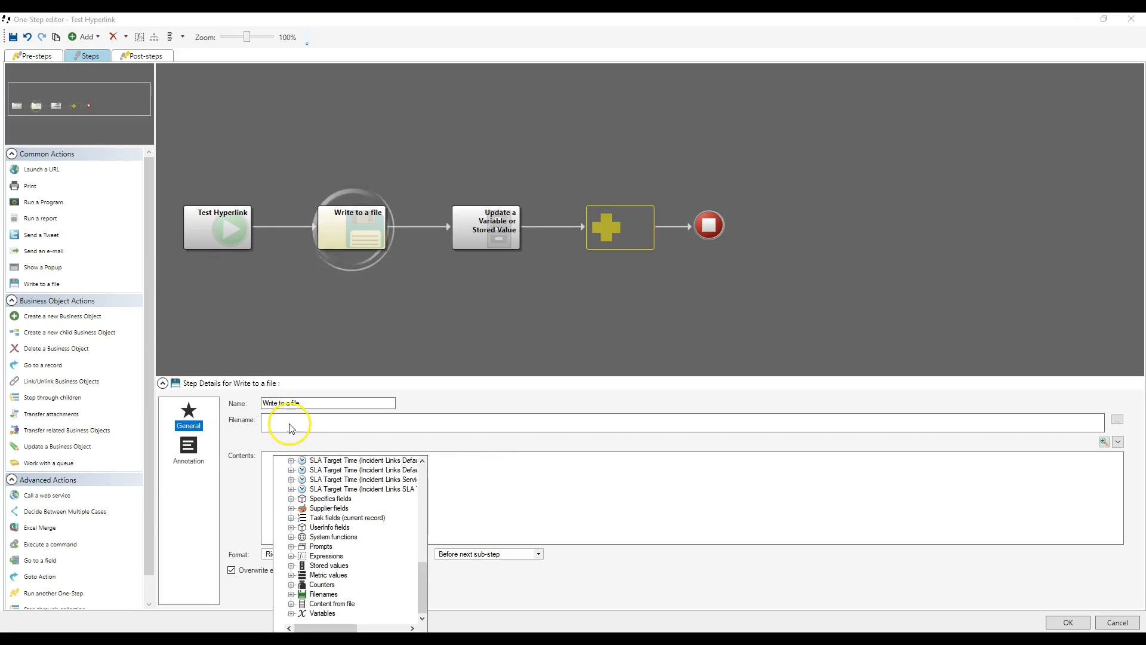
pyautogui.click(303, 402)
pyautogui.tripleClick(303, 403)
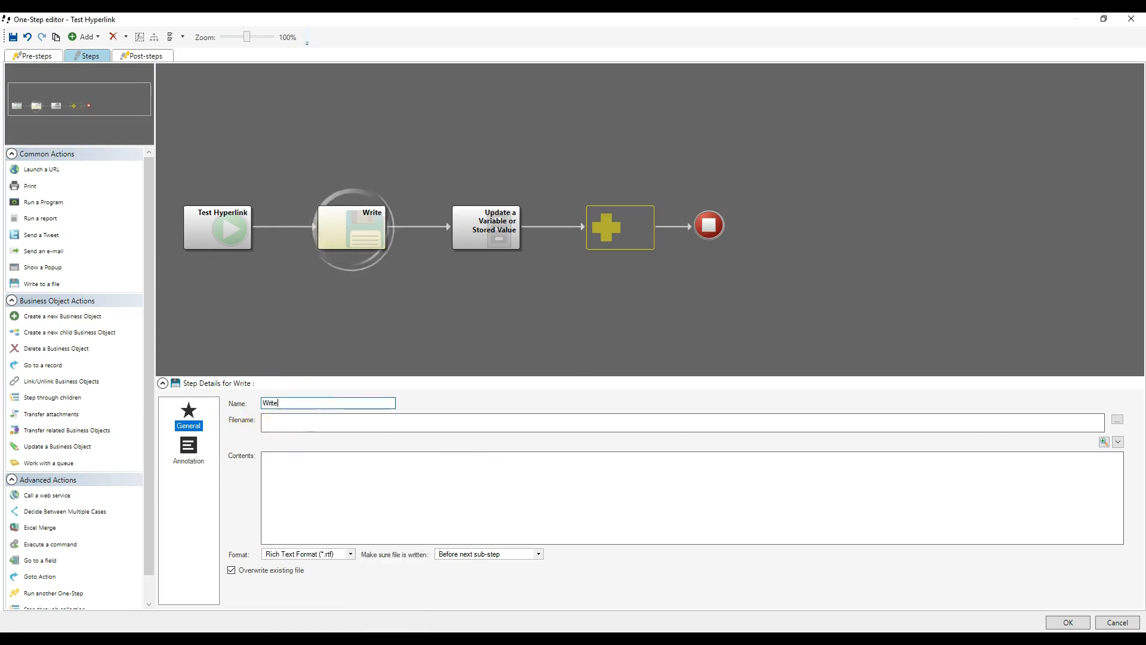
# Step: Create a temporary filename token named "RTF Link List File" as the Write Links action's filename
pyautogui.rightClick(283, 421)
pyautogui.scroll(-15, 332, 516)
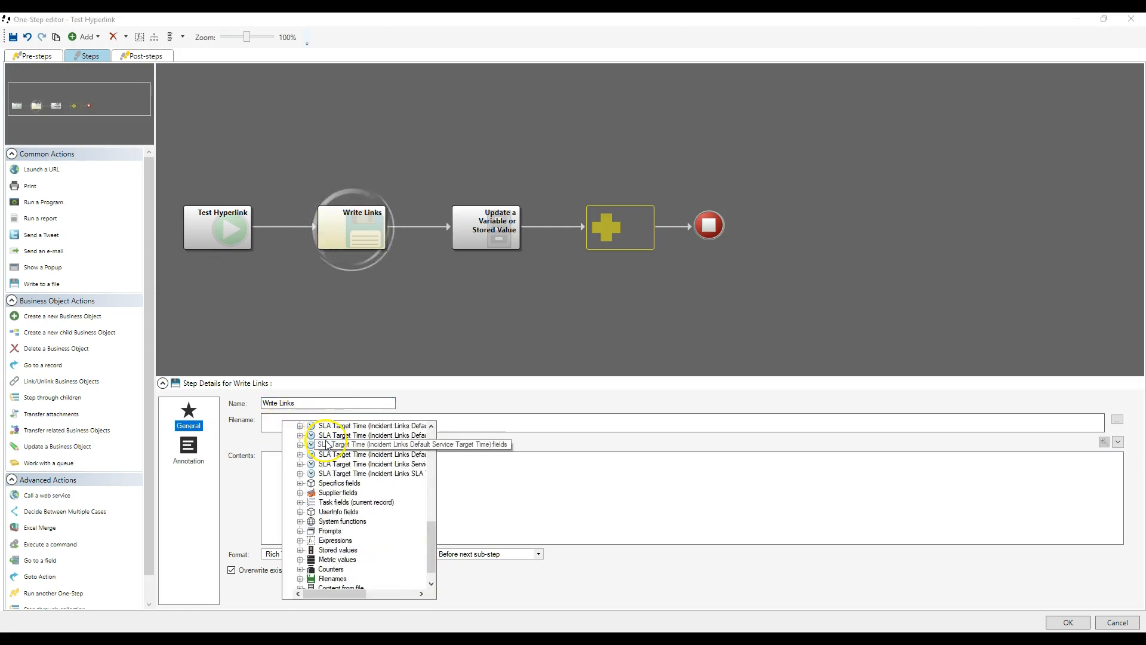
pyautogui.doubleClick(336, 560)
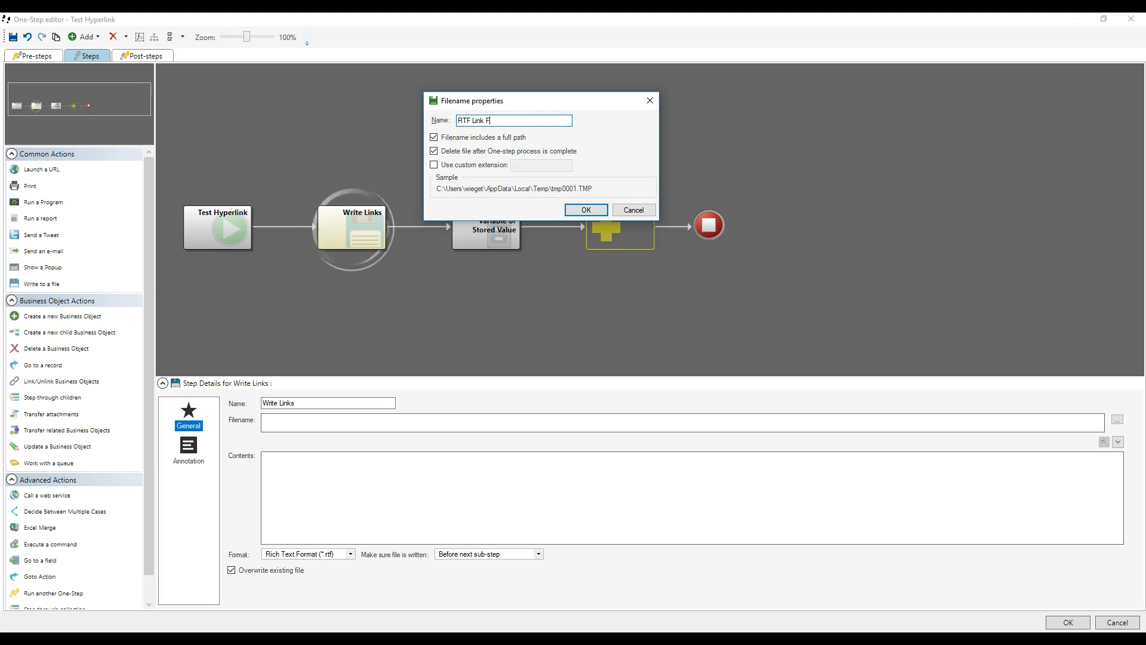
pyautogui.press('BackSpace')
pyautogui.write('ist File')
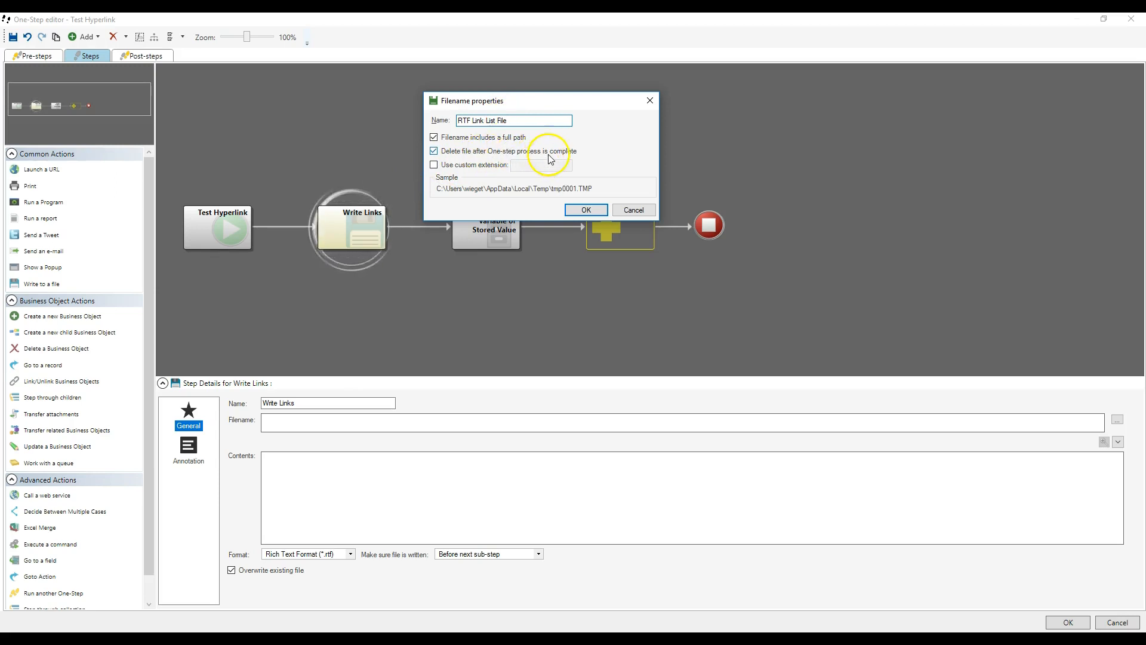
pyautogui.click(586, 210)
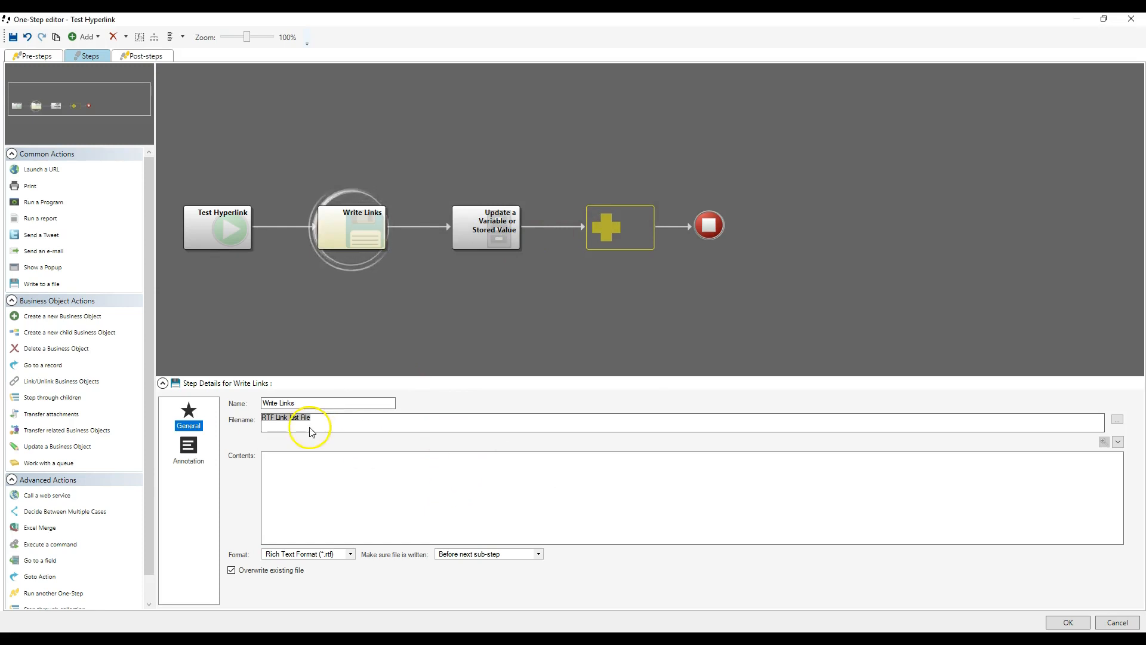
# Step: Insert a new content-from-file token in the Write Links contents, with the RTF Link List File token as its filename
pyautogui.rightClick(296, 456)
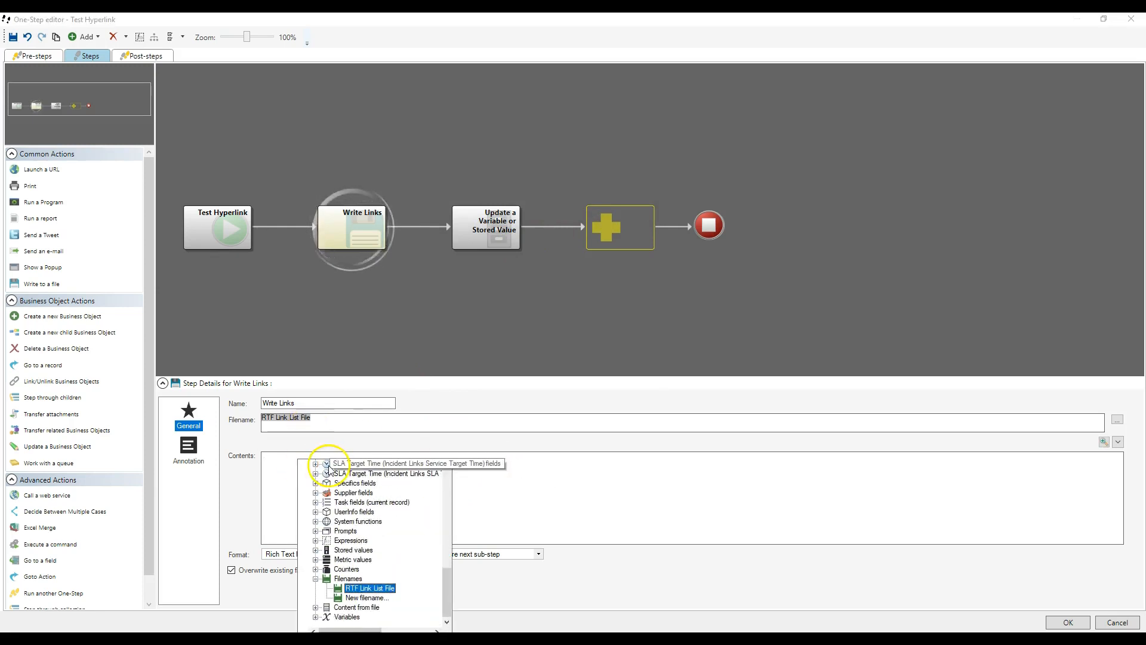
pyautogui.doubleClick(342, 579)
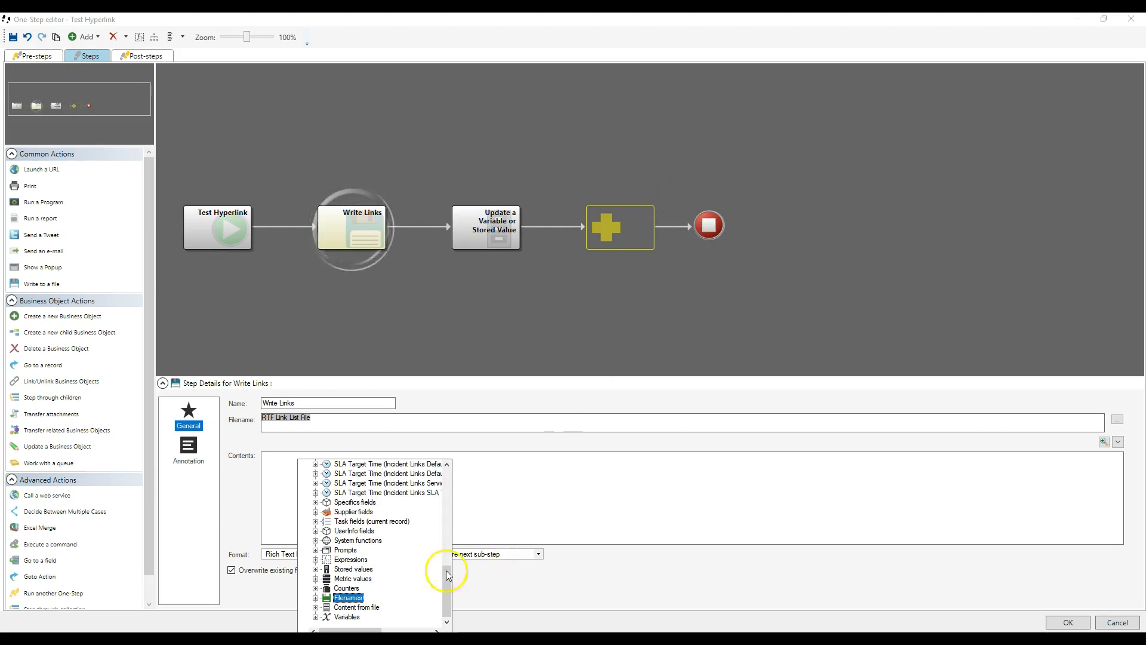
pyautogui.doubleClick(356, 607)
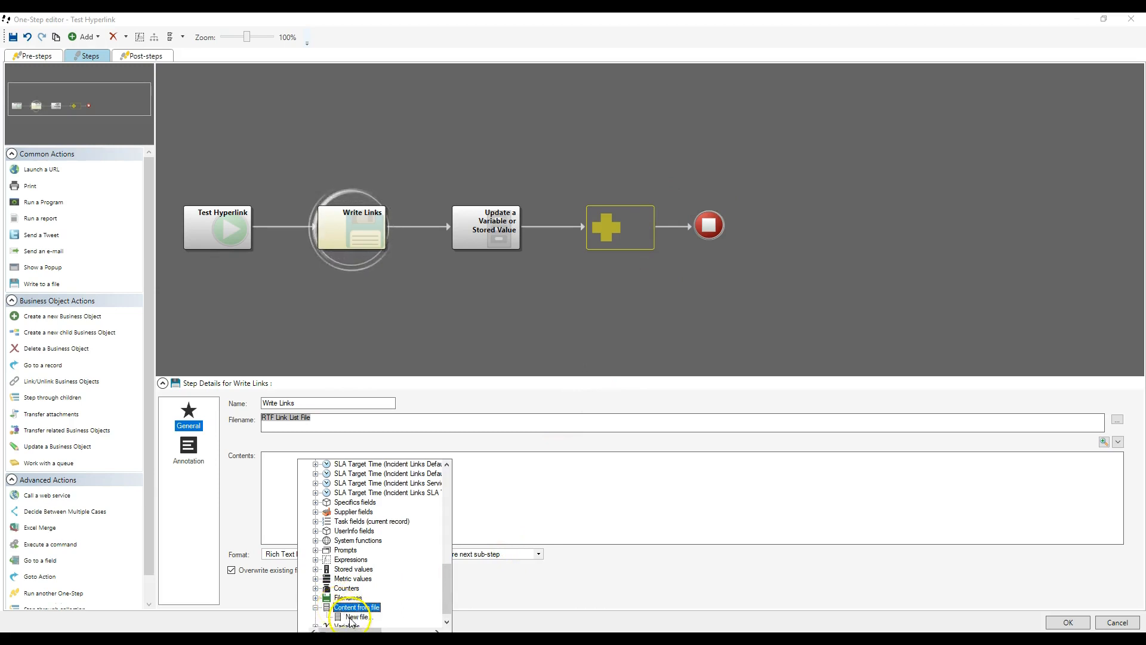
pyautogui.click(351, 618)
pyautogui.moveTo(174, 20); pyautogui.dragTo(539, 134)
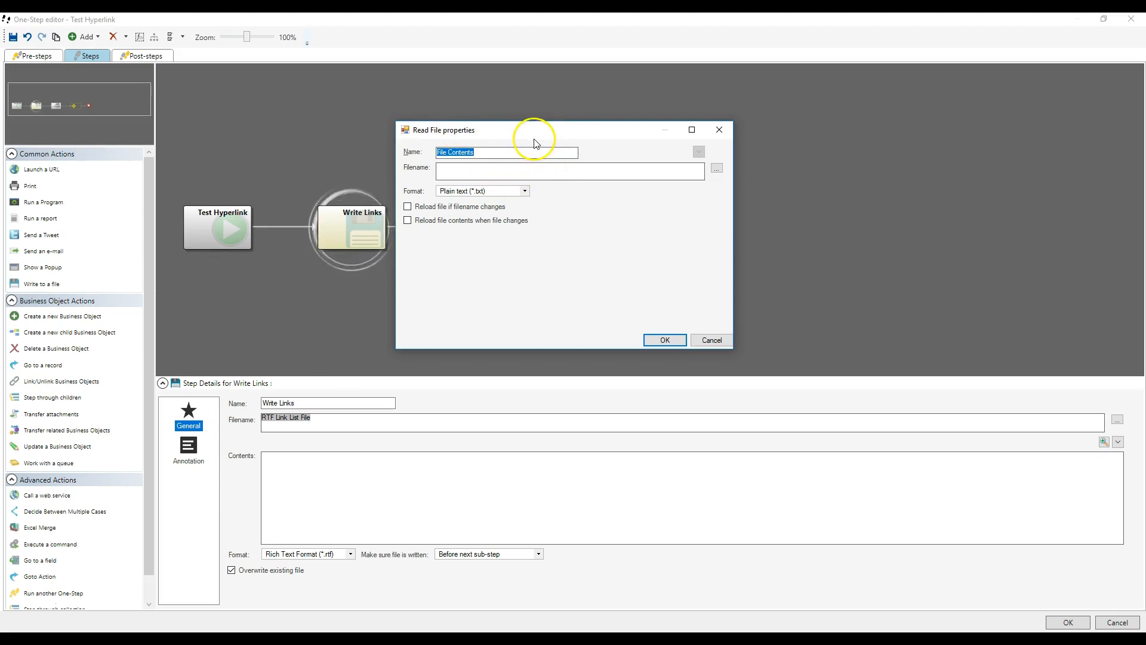
pyautogui.click(488, 167)
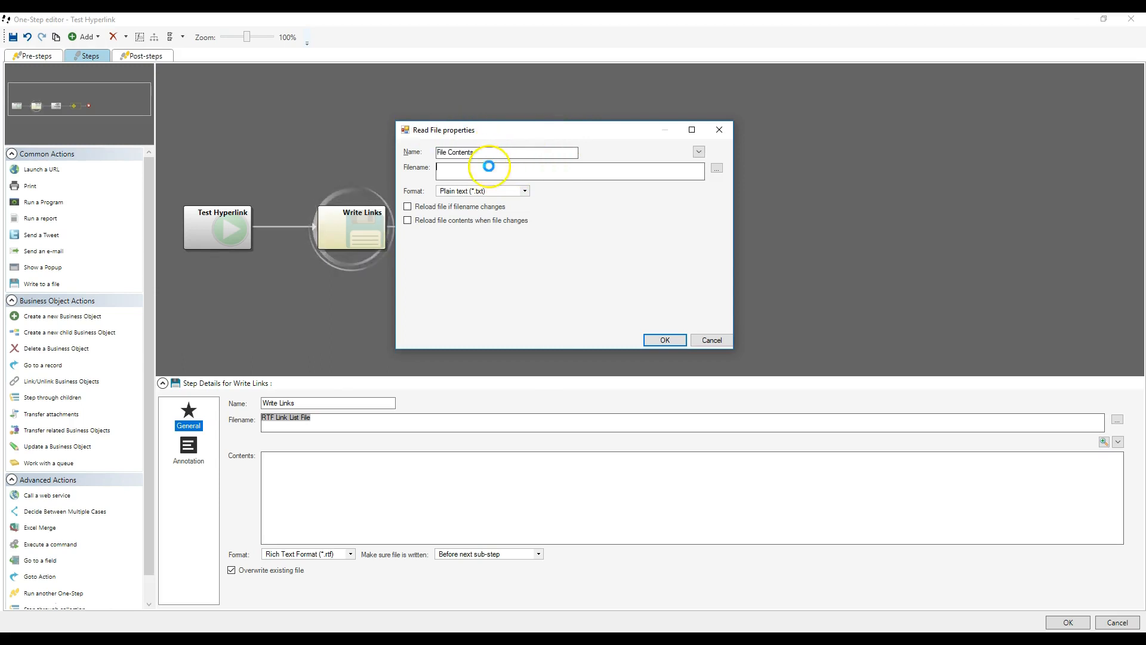
pyautogui.rightClick(488, 166)
pyautogui.scroll(-10, 540, 222)
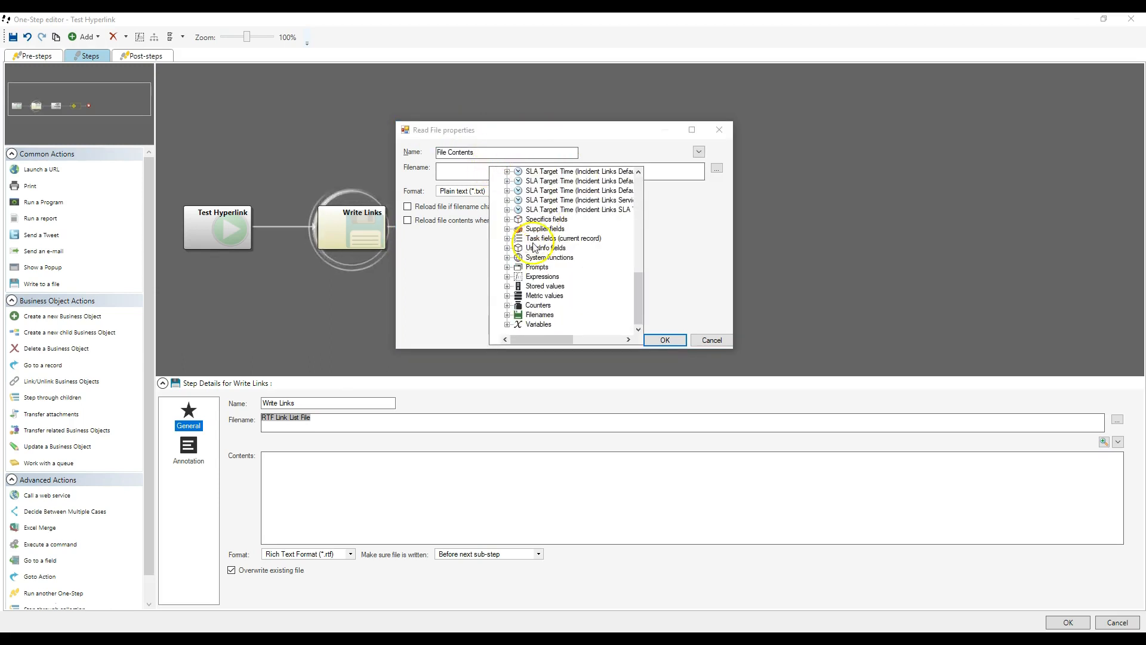
pyautogui.doubleClick(533, 315)
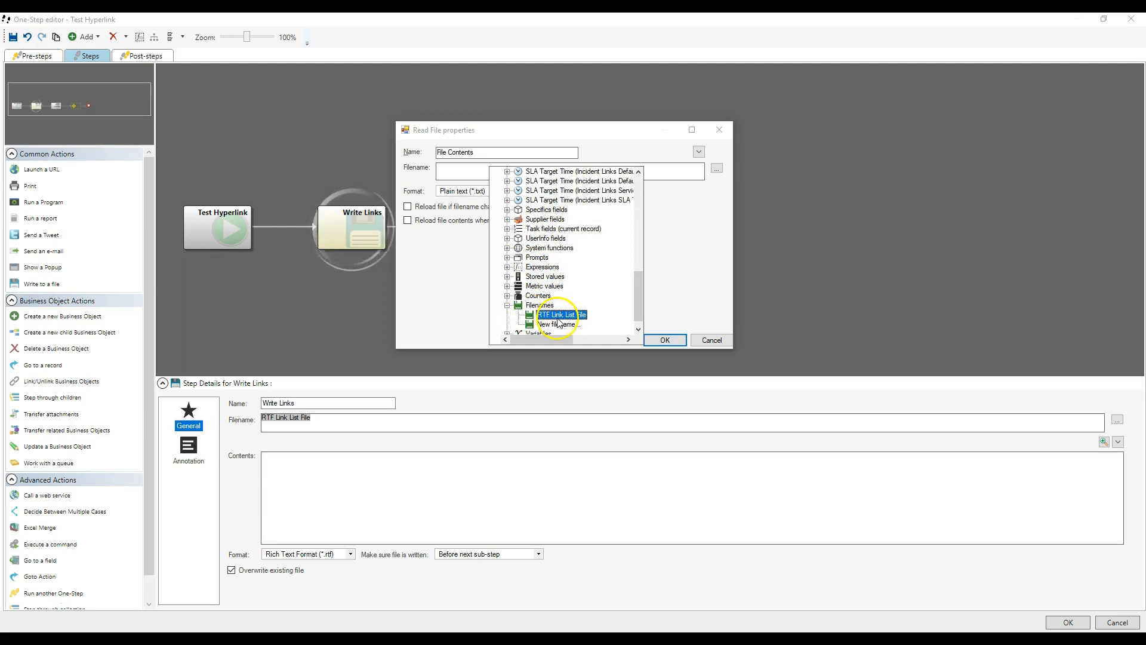
pyautogui.doubleClick(557, 316)
# Step: Set the File Contents token to Rich Text Format and reload it when the filename or the file changes
pyautogui.click(467, 190)
pyautogui.click(469, 209)
pyautogui.click(467, 208)
pyautogui.click(468, 220)
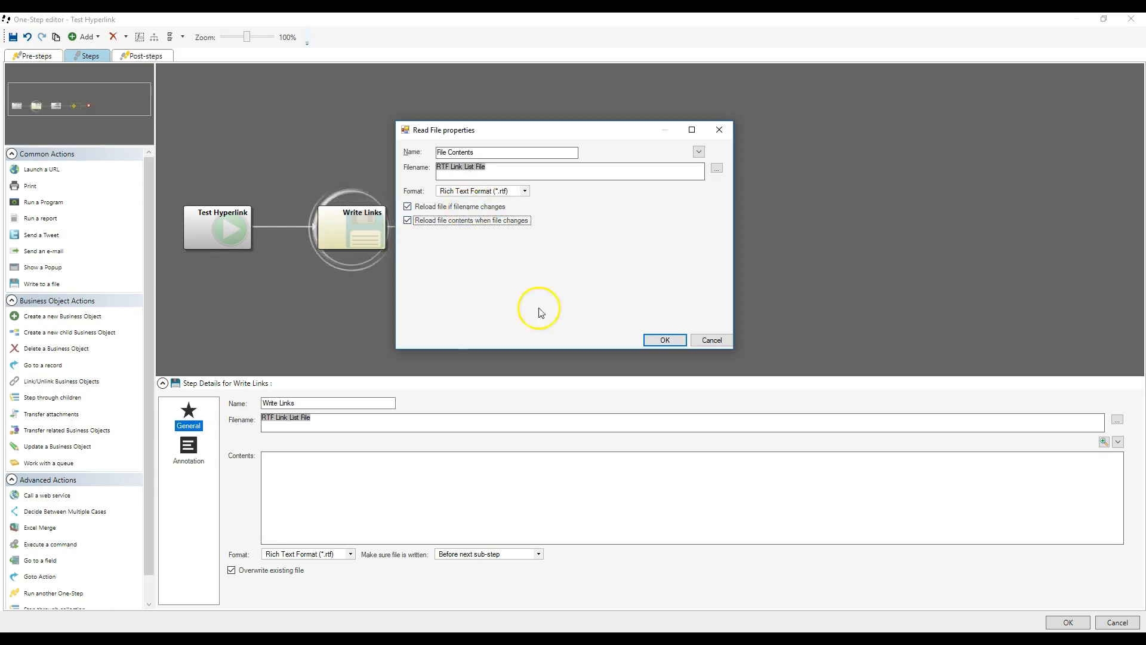
pyautogui.click(657, 340)
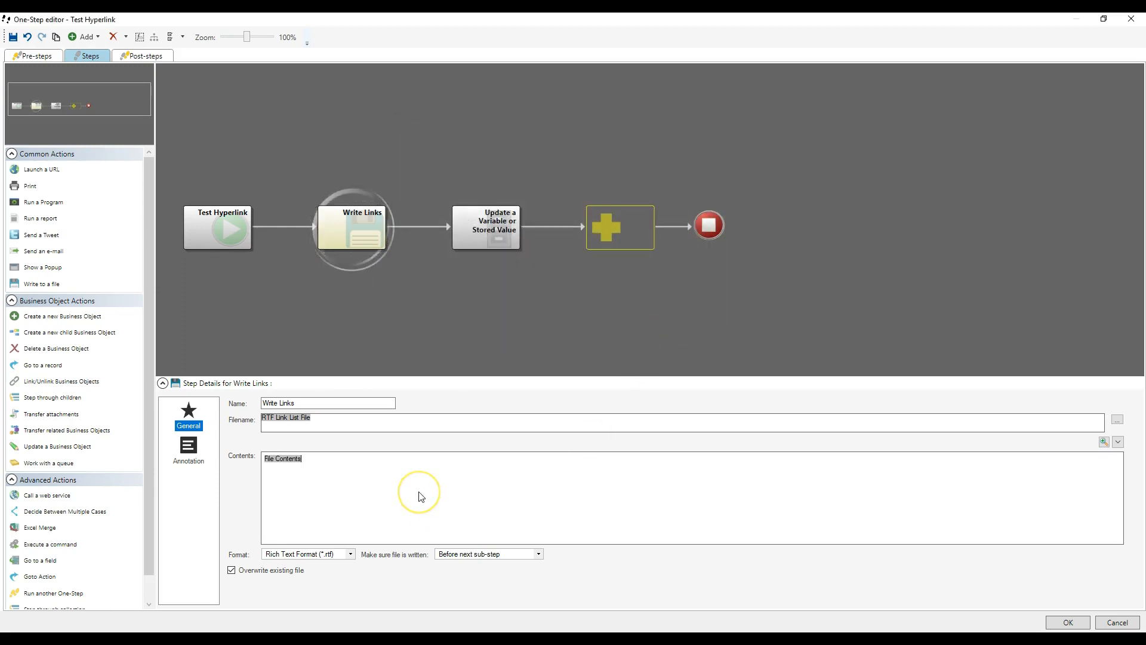
# Step: Add the Hyperlink to Cherwell Rich Client expression below the File Contents token in the Write Links contents
pyautogui.rightClick(271, 468)
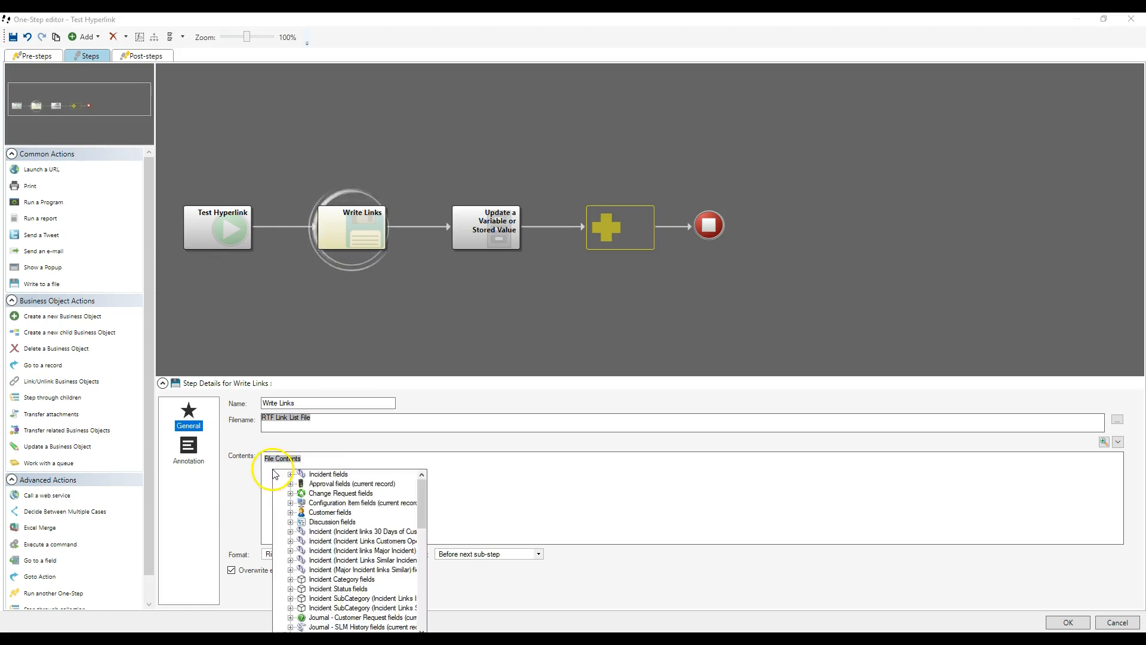
pyautogui.scroll(-10, 325, 603)
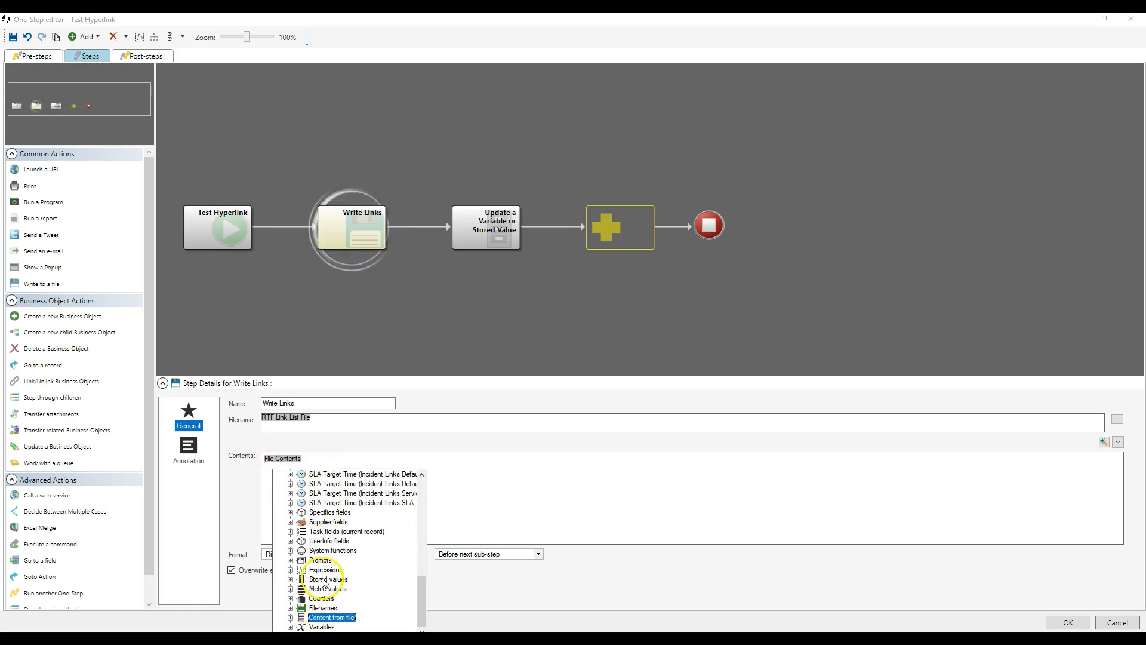
pyautogui.doubleClick(325, 570)
pyautogui.doubleClick(333, 590)
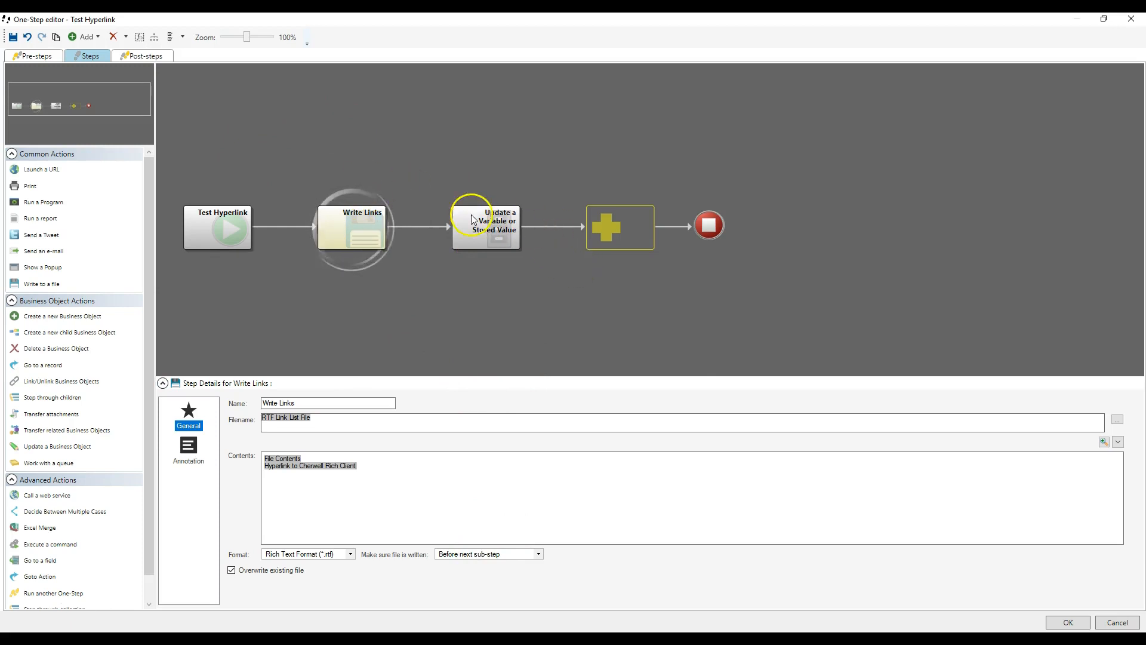
# Step: Delete the Update a Variable or Stored Value action from the main steps
pyautogui.click(479, 233)
pyautogui.rightClick(479, 232)
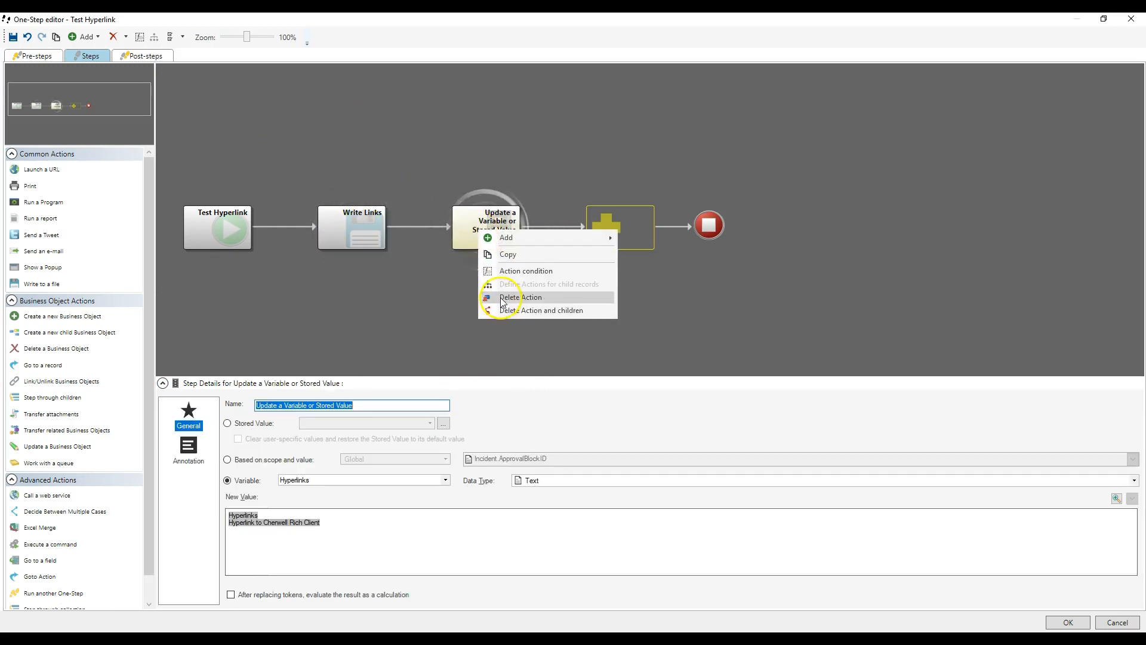
pyautogui.click(520, 296)
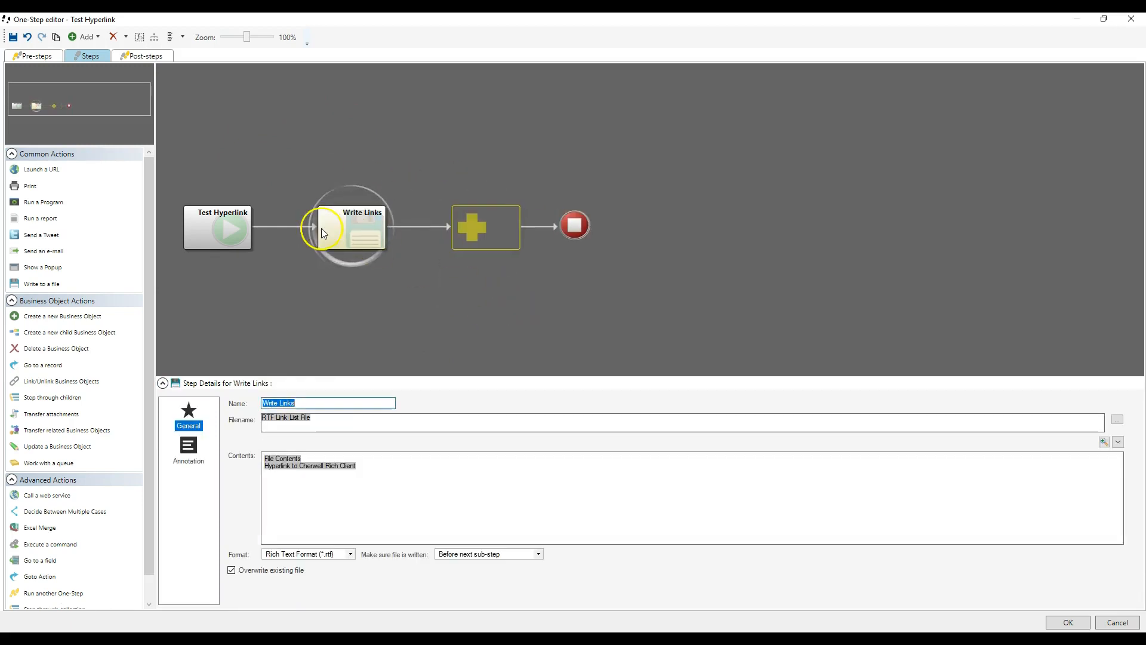
# Step: Insert the File Contents token as the contents of the post-steps Show a Popup action and save the One-Step
pyautogui.click(163, 59)
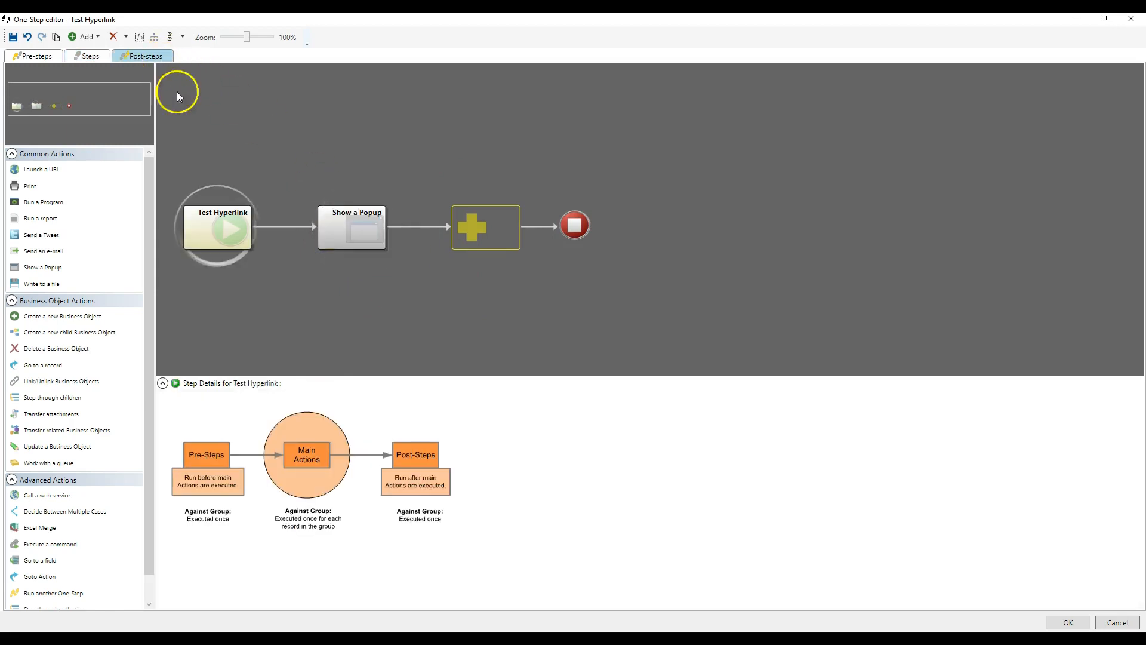
pyautogui.click(336, 224)
pyautogui.rightClick(288, 446)
pyautogui.click(303, 459)
pyautogui.rightClick(292, 445)
pyautogui.doubleClick(337, 452)
pyautogui.scroll(-10, 340, 480)
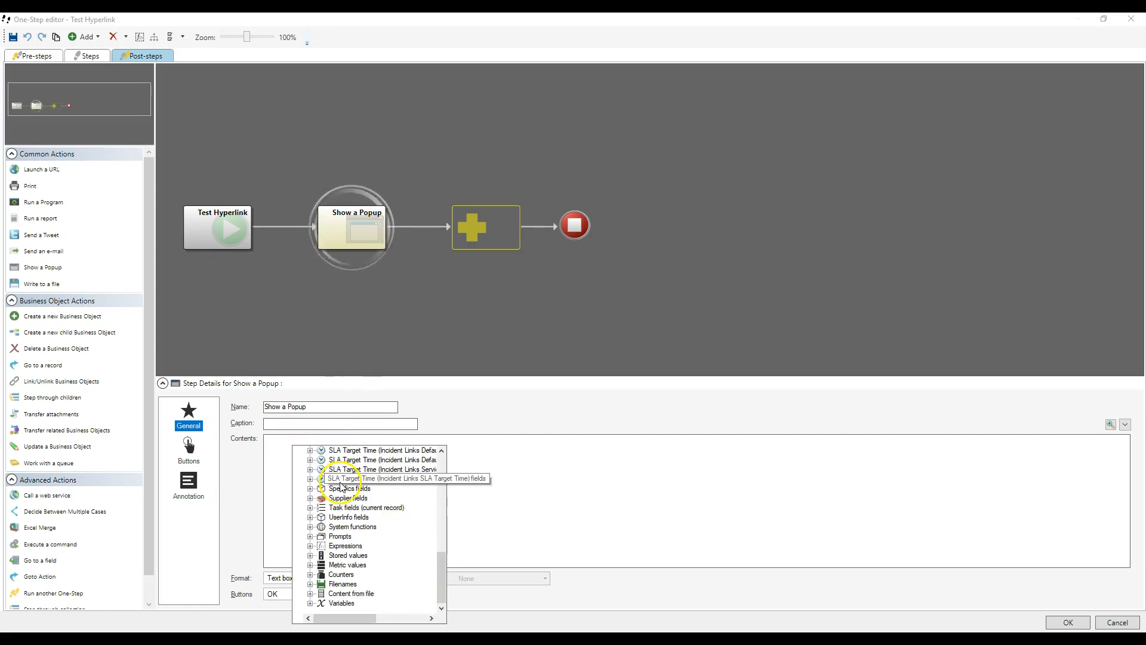
pyautogui.doubleClick(337, 587)
pyautogui.doubleClick(339, 585)
pyautogui.doubleClick(344, 594)
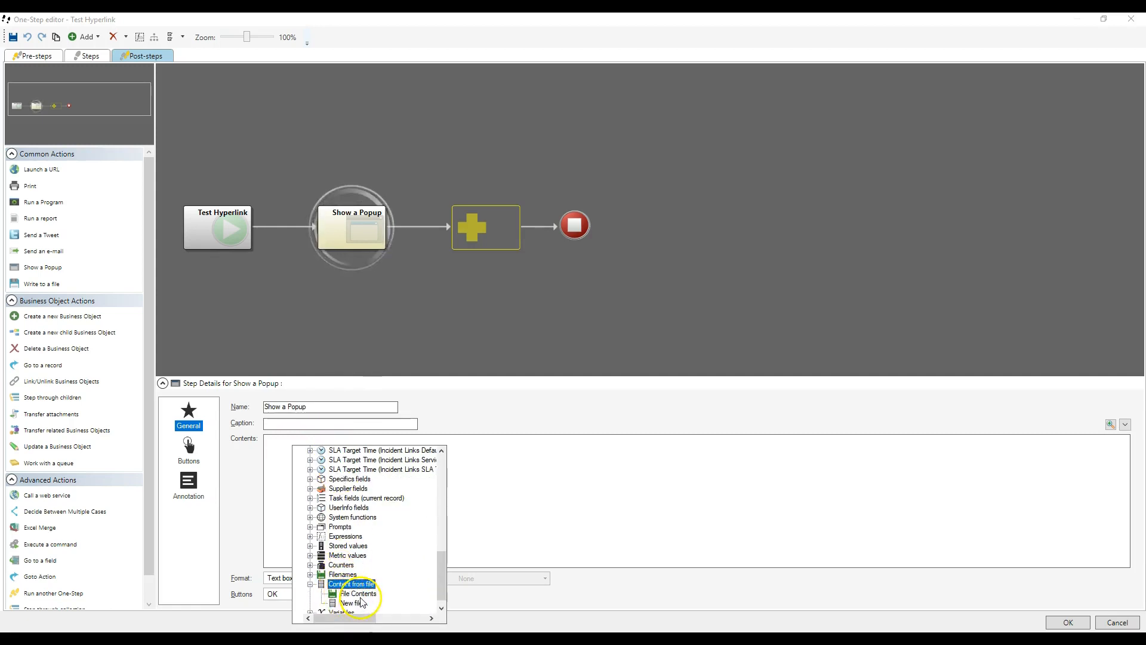
pyautogui.doubleClick(359, 599)
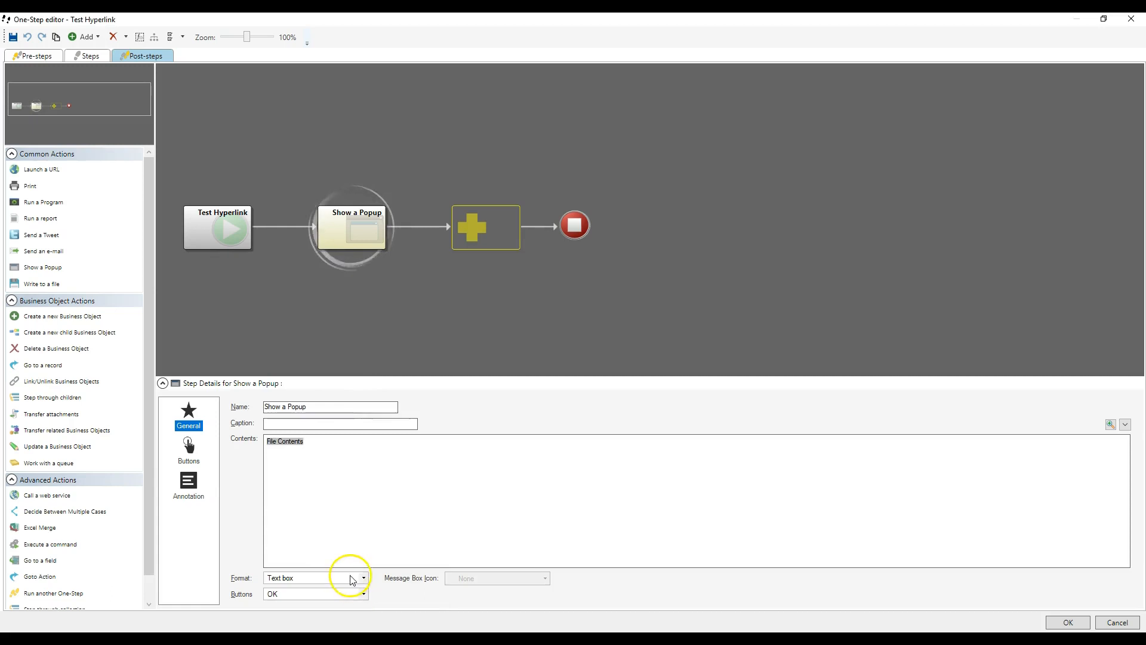
pyautogui.click(1067, 622)
# Step: Run the Test Hyperlink One-Step for the group, check the link of the first listed incident and close the popup
pyautogui.rightClick(885, 207)
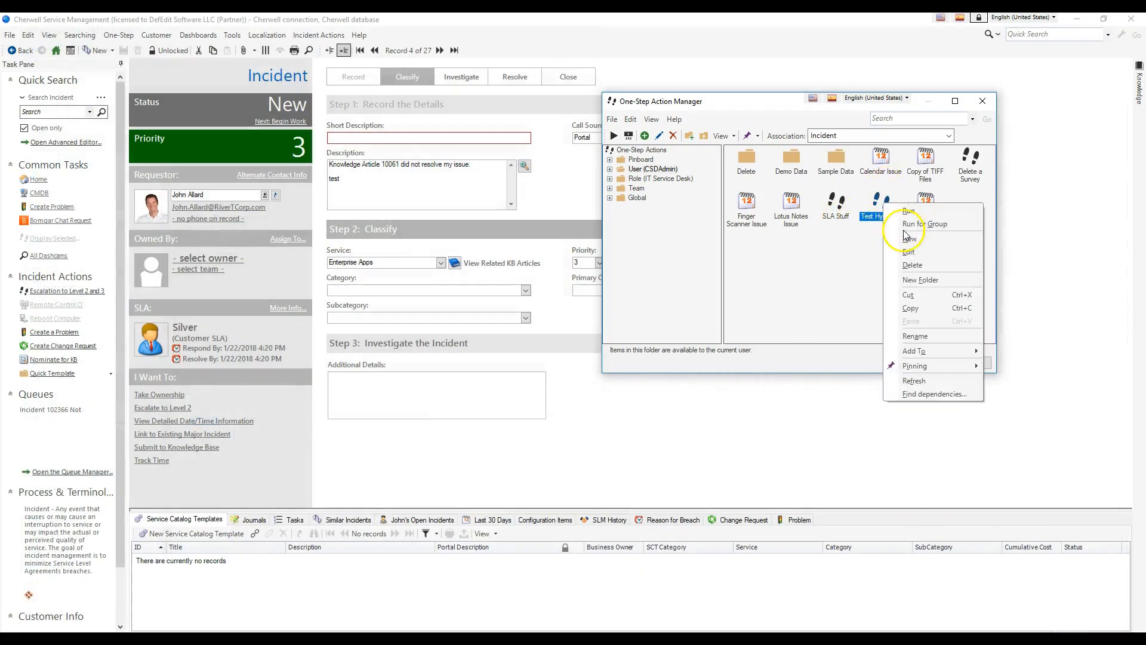
pyautogui.click(905, 225)
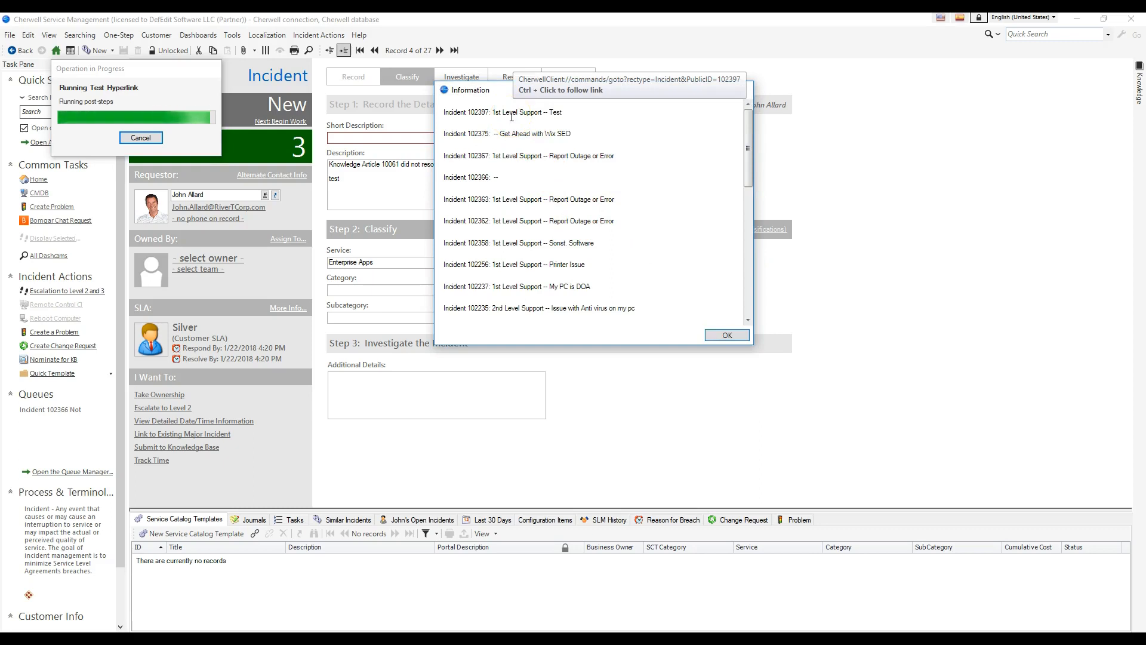
pyautogui.click(725, 335)
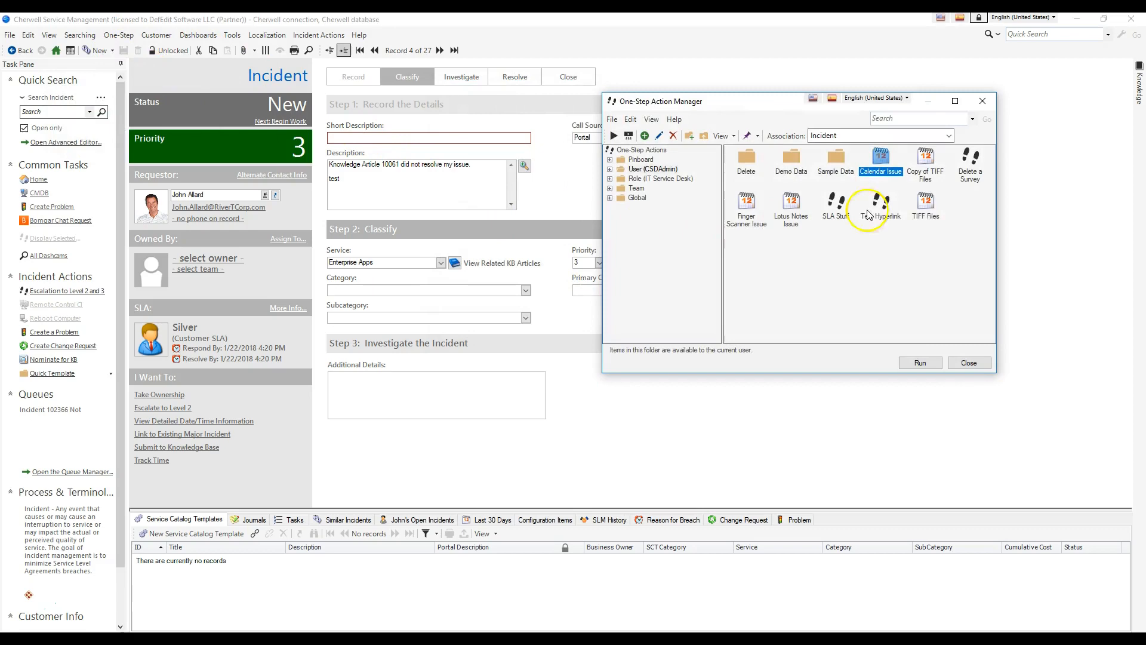
# Step: Format the File Contents token in the post-steps popup as underlined purple text and save the Test Hyperlink One-Step
pyautogui.rightClick(881, 206)
pyautogui.click(888, 258)
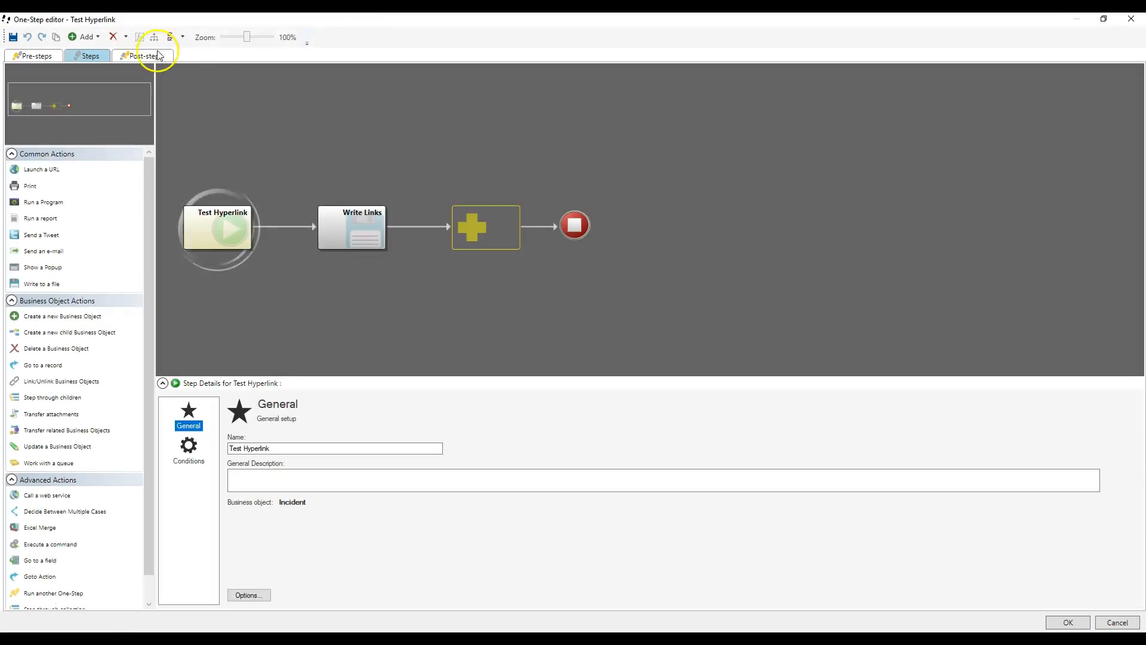
pyautogui.click(152, 55)
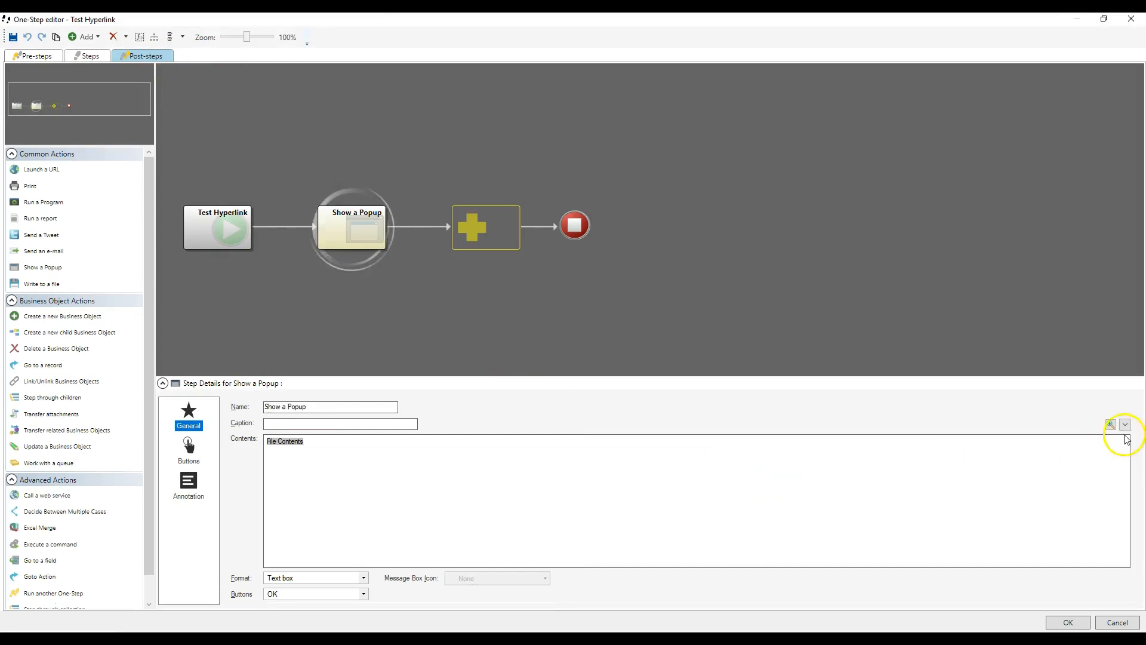
pyautogui.click(1110, 423)
pyautogui.click(511, 273)
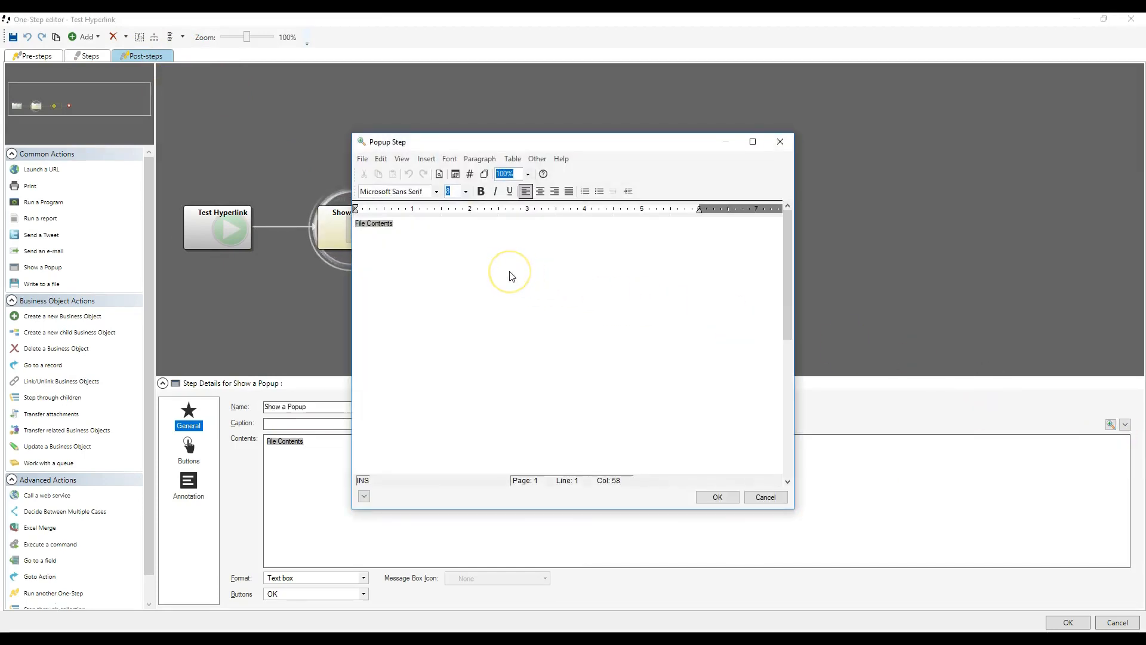
pyautogui.hotkey('ctrl', 'u')
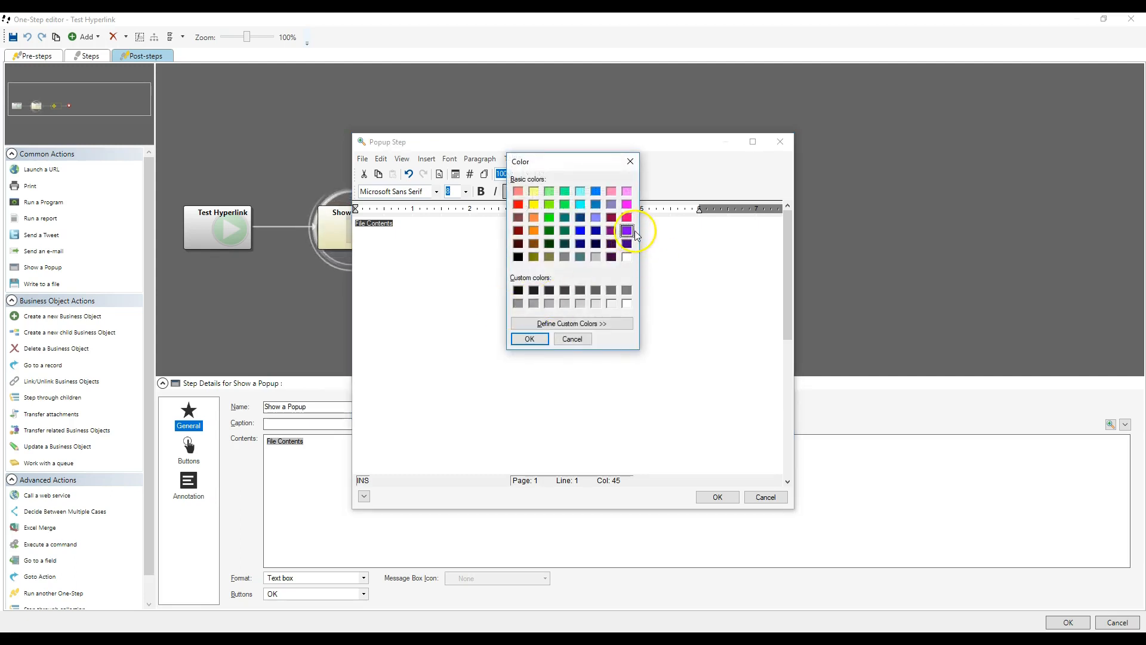
pyautogui.click(529, 338)
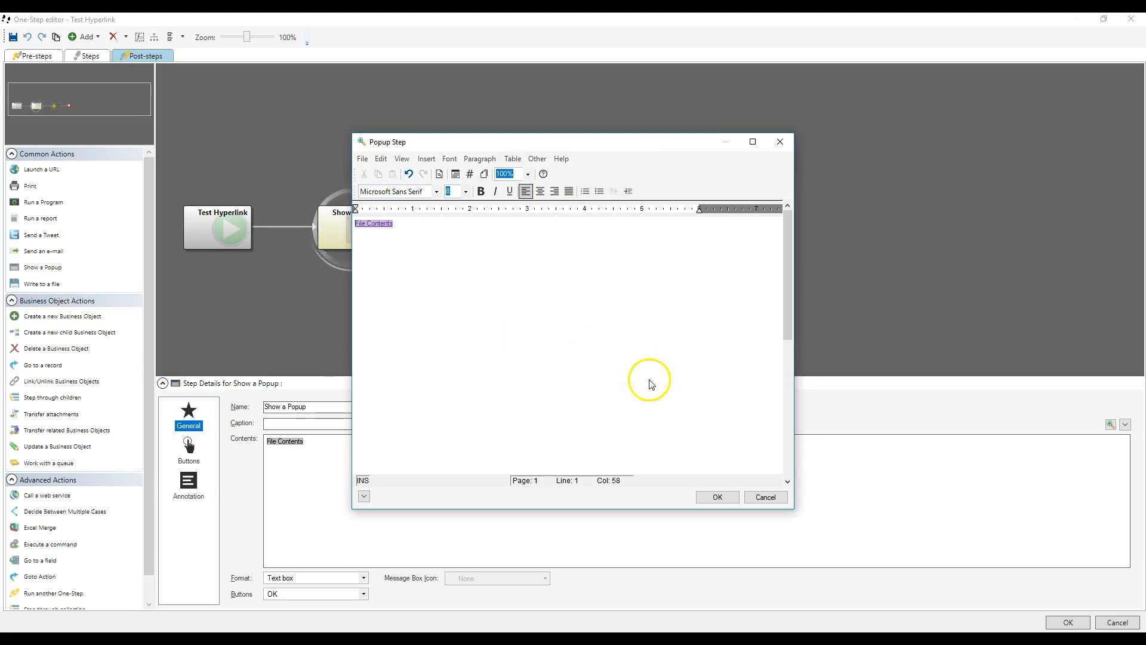
pyautogui.click(717, 497)
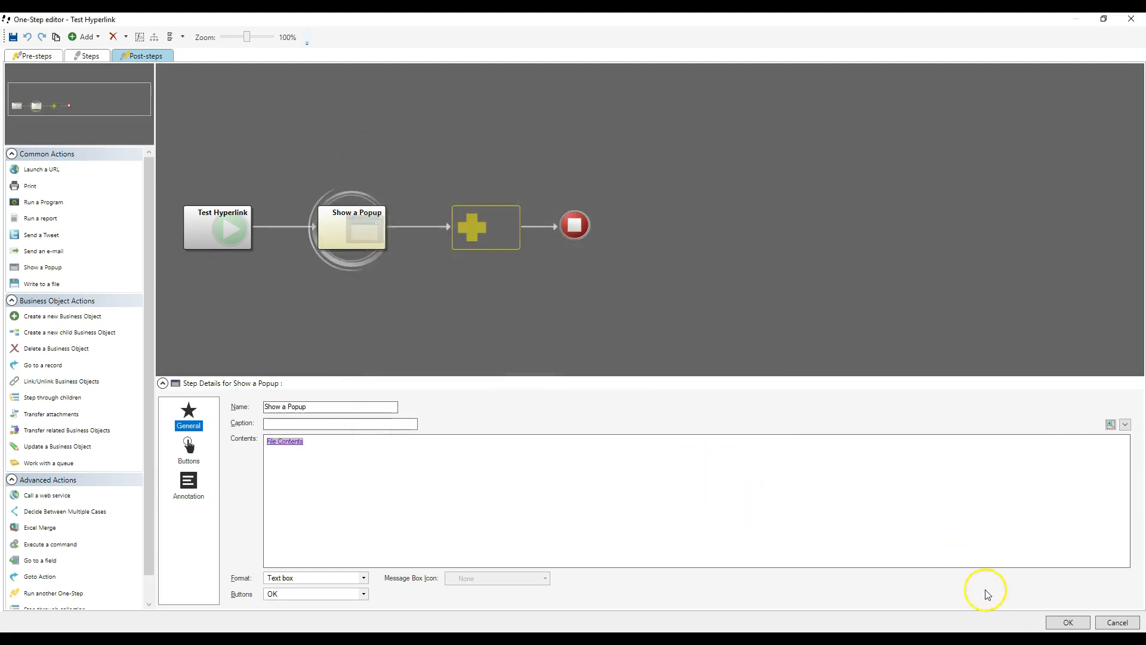
pyautogui.click(1053, 624)
# Step: Run Test Hyperlink for the group again, review the formatted incident links through the end of the list and close the popup
pyautogui.rightClick(881, 218)
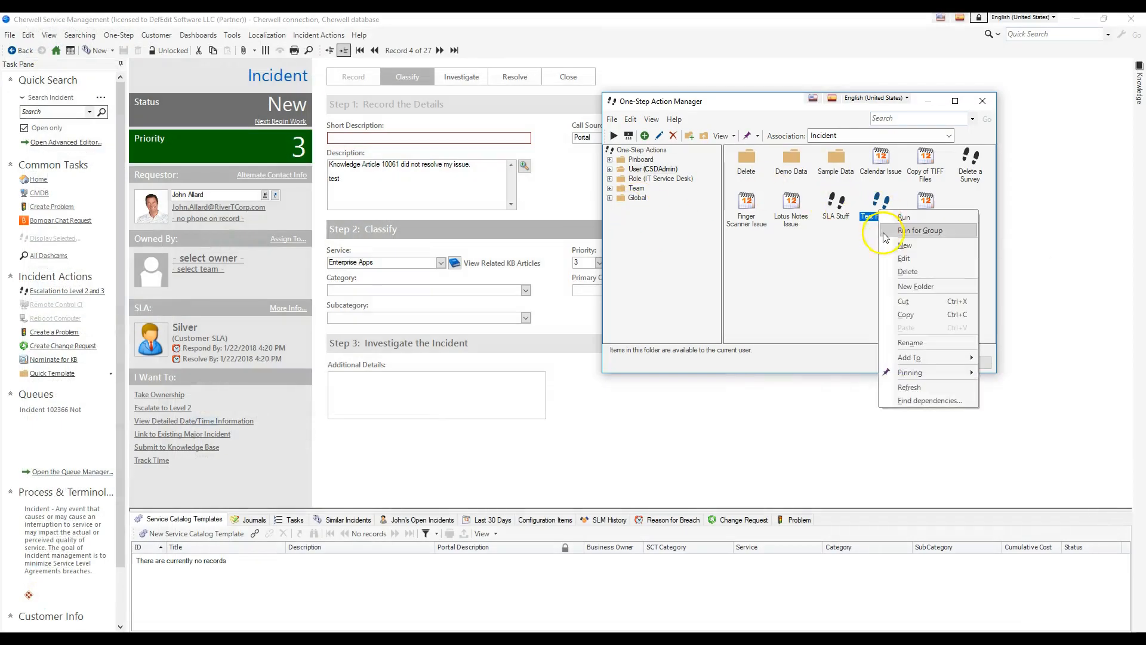
pyautogui.click(882, 232)
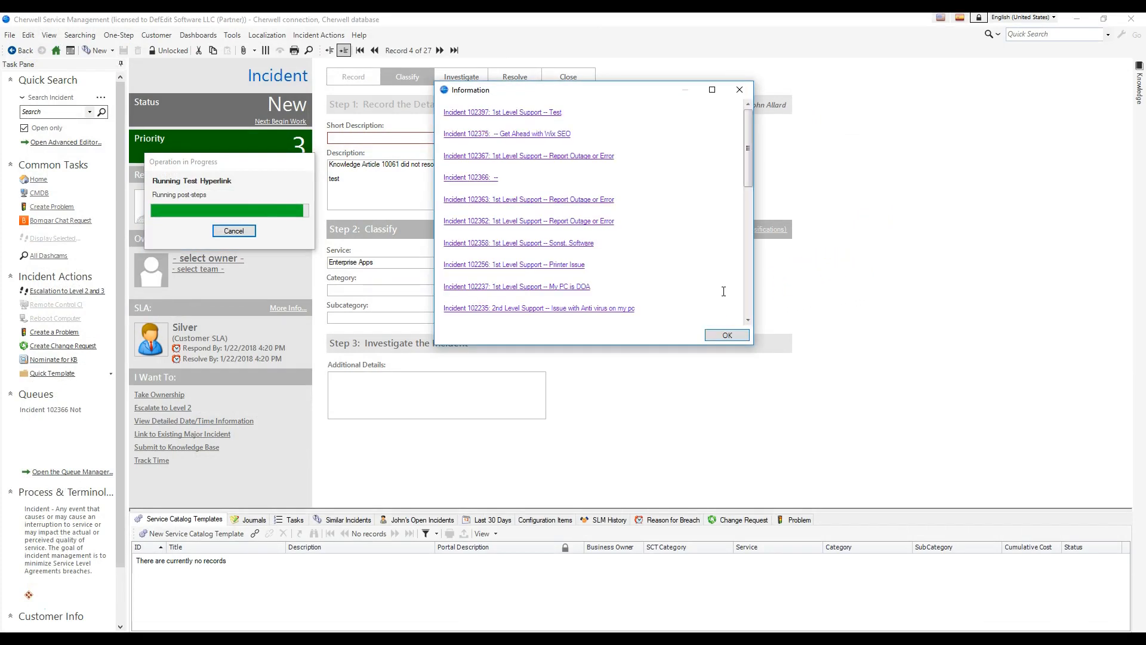
pyautogui.moveTo(748, 142); pyautogui.dragTo(729, 302)
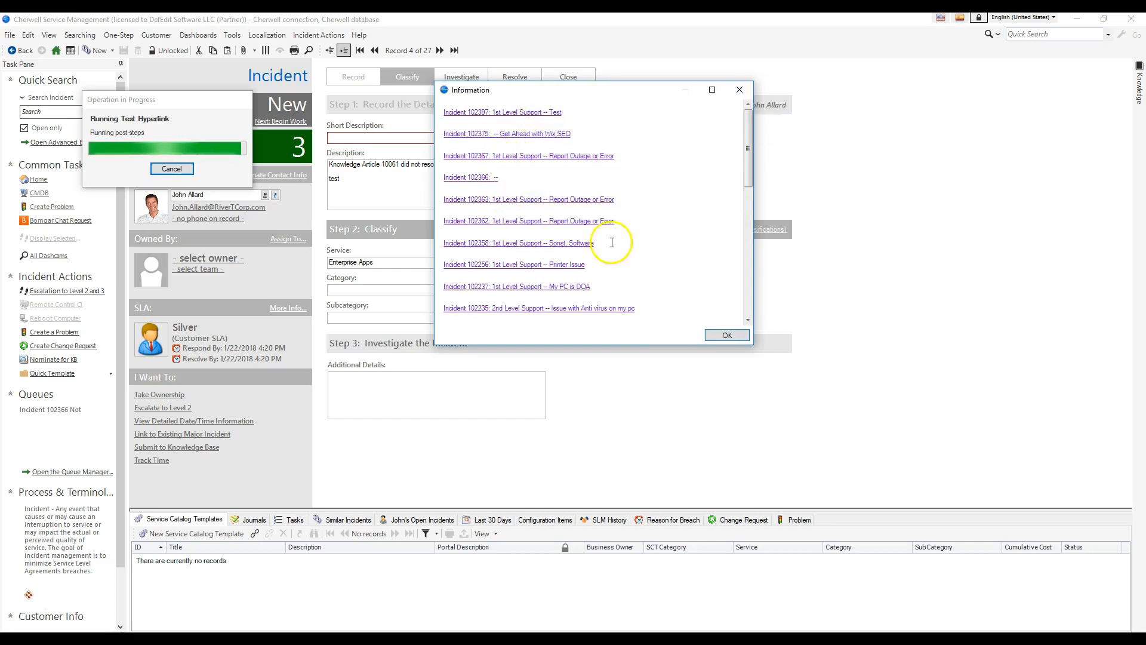
pyautogui.moveTo(750, 178); pyautogui.dragTo(737, 302)
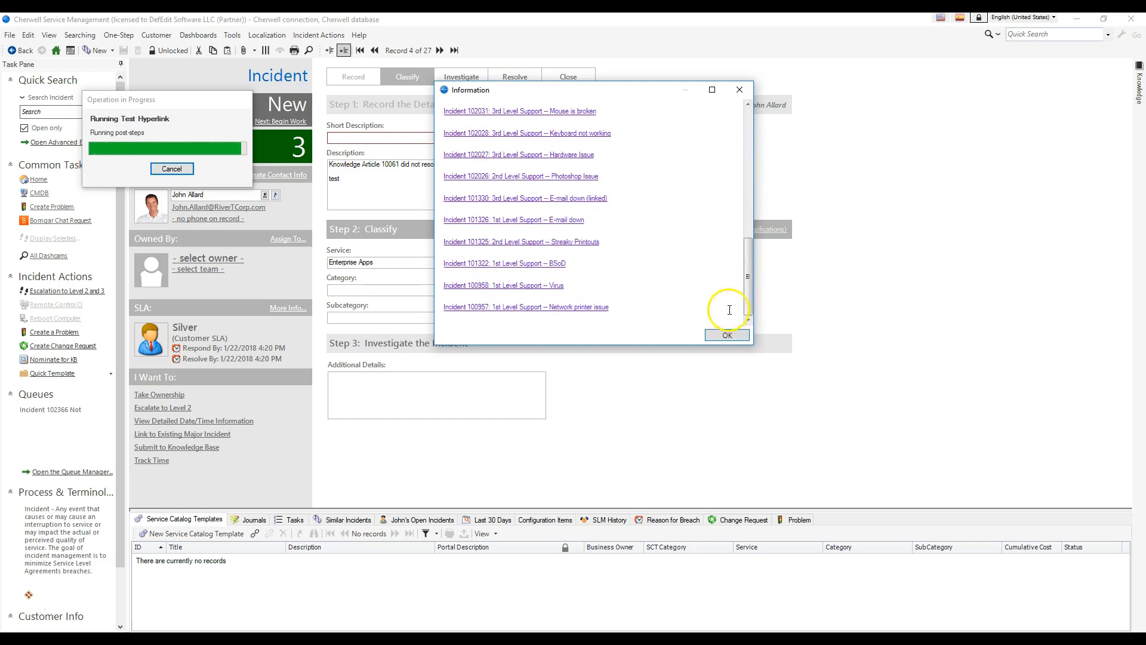
pyautogui.click(727, 335)
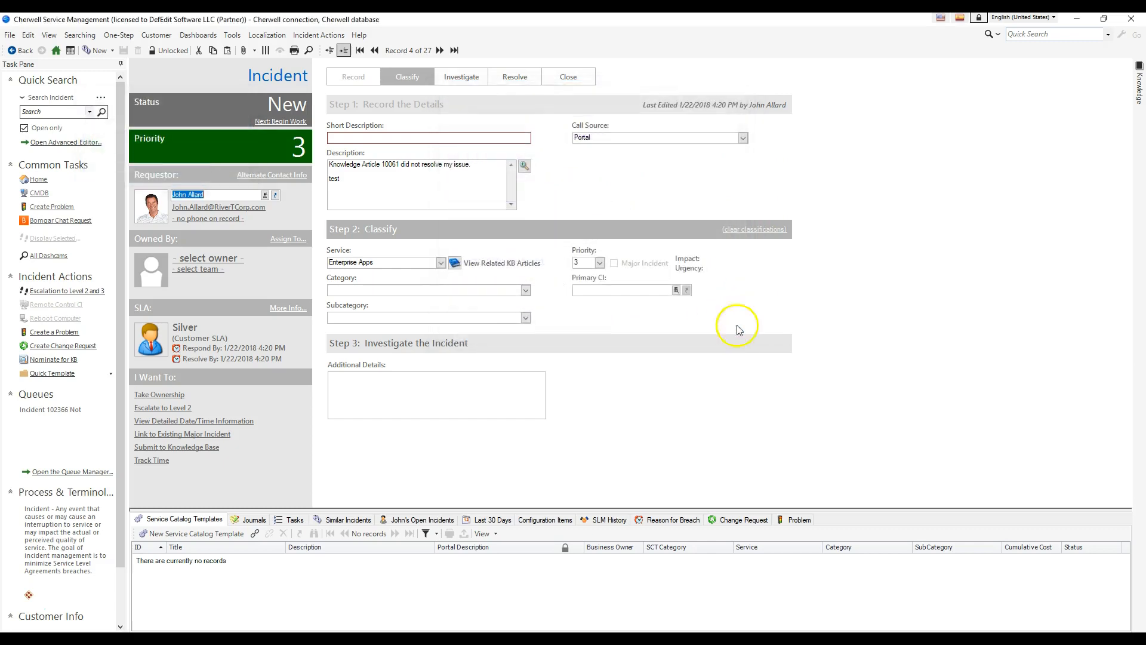